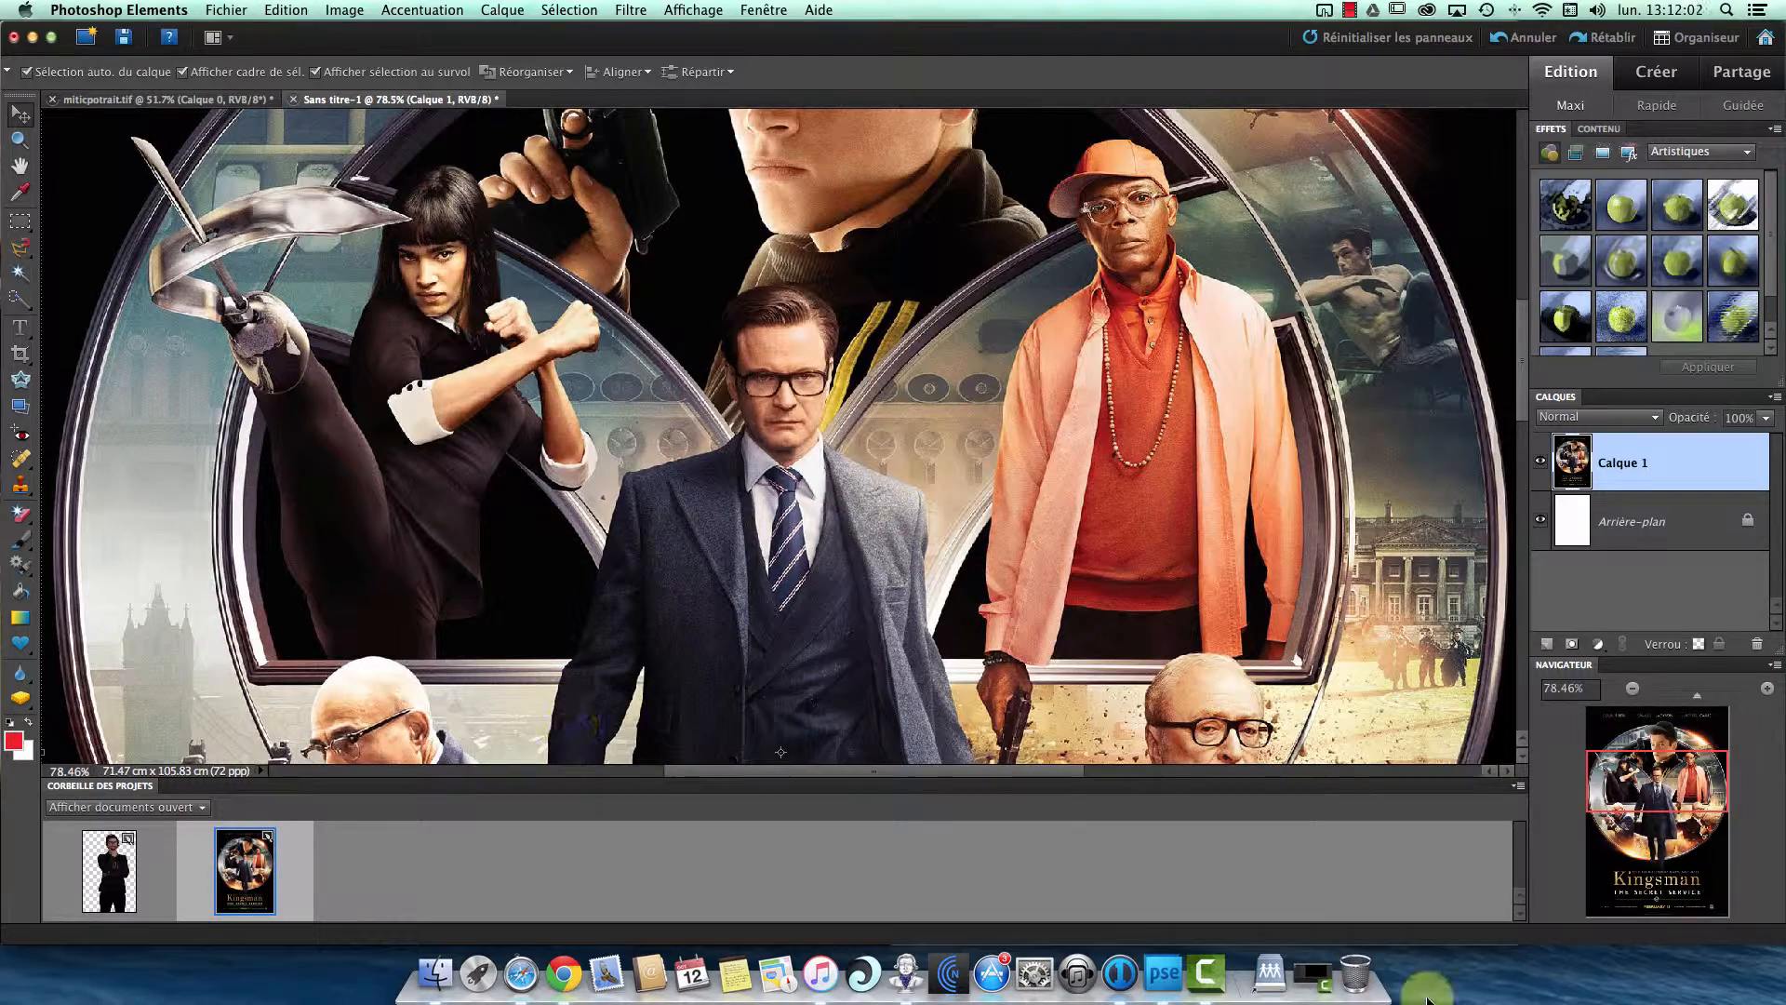
- Zoom the Kingsman poster out to 33.33% to look over the characters in the composition
{"action": "left_click", "coordinate": [1635, 688]}
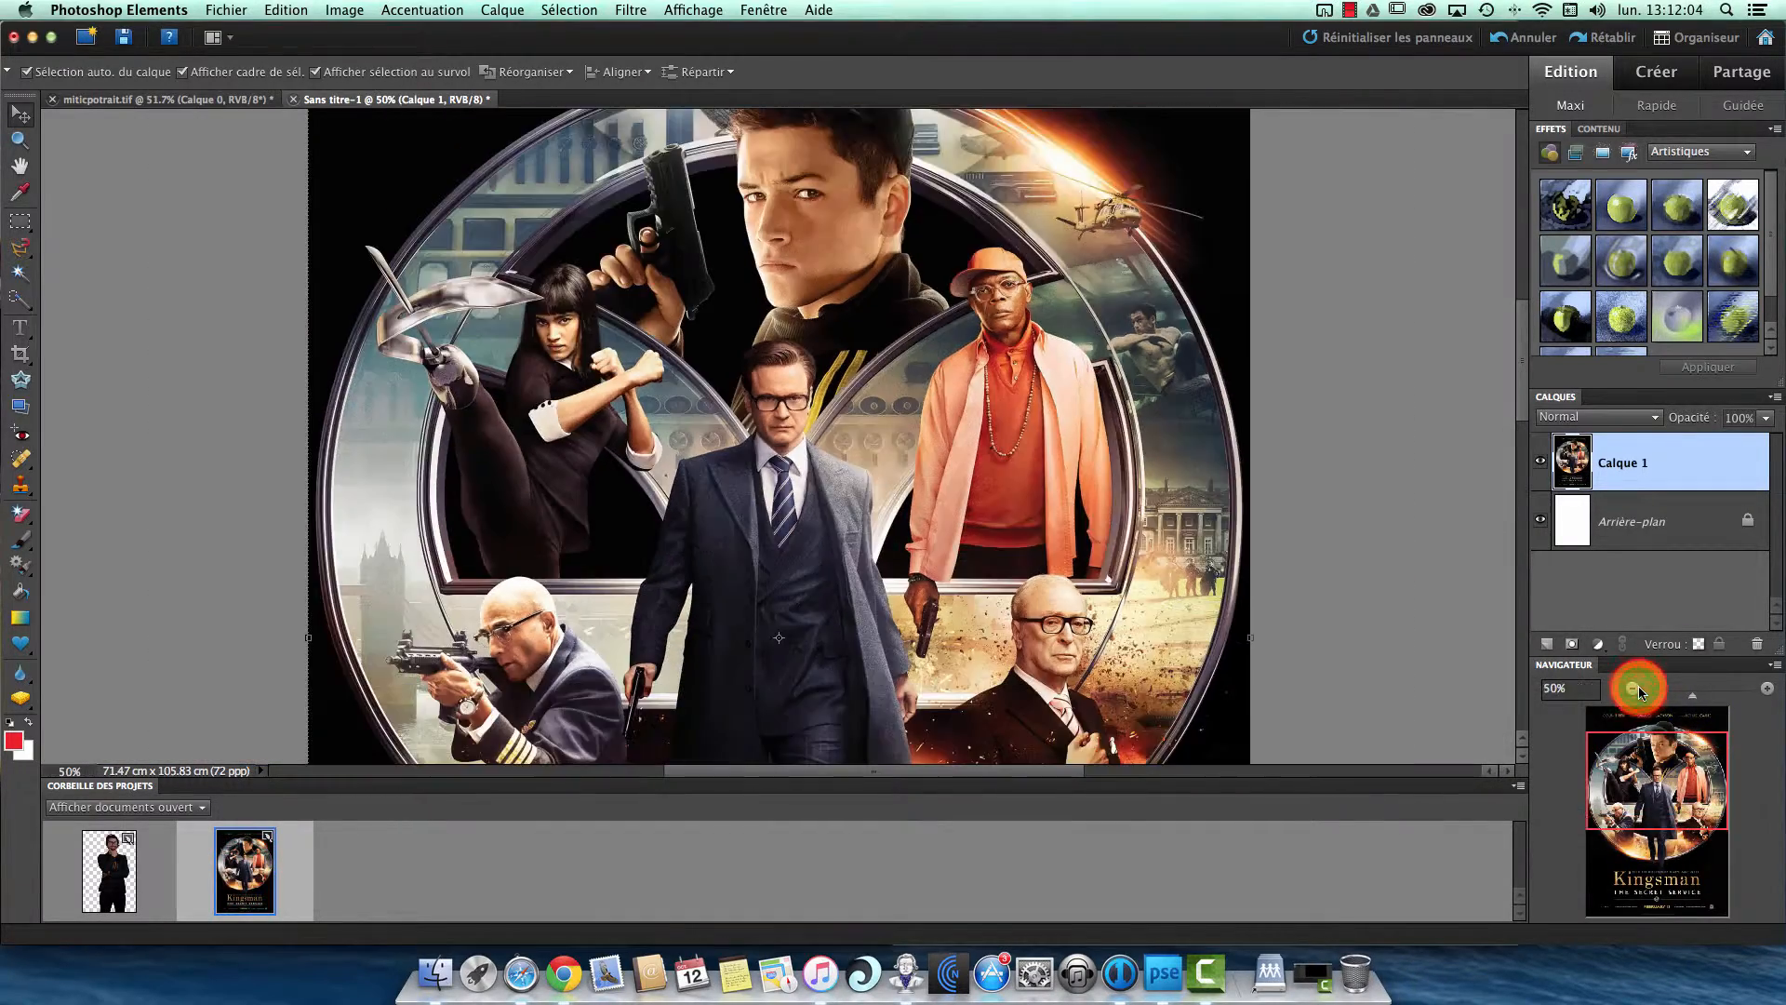
{"action": "left_click", "coordinate": [1634, 688]}
{"action": "scroll", "coordinate": [1031, 561], "scroll_direction": "down", "scroll_amount": 3}
{"action": "scroll", "coordinate": [1030, 560], "scroll_direction": "left", "scroll_amount": 3}
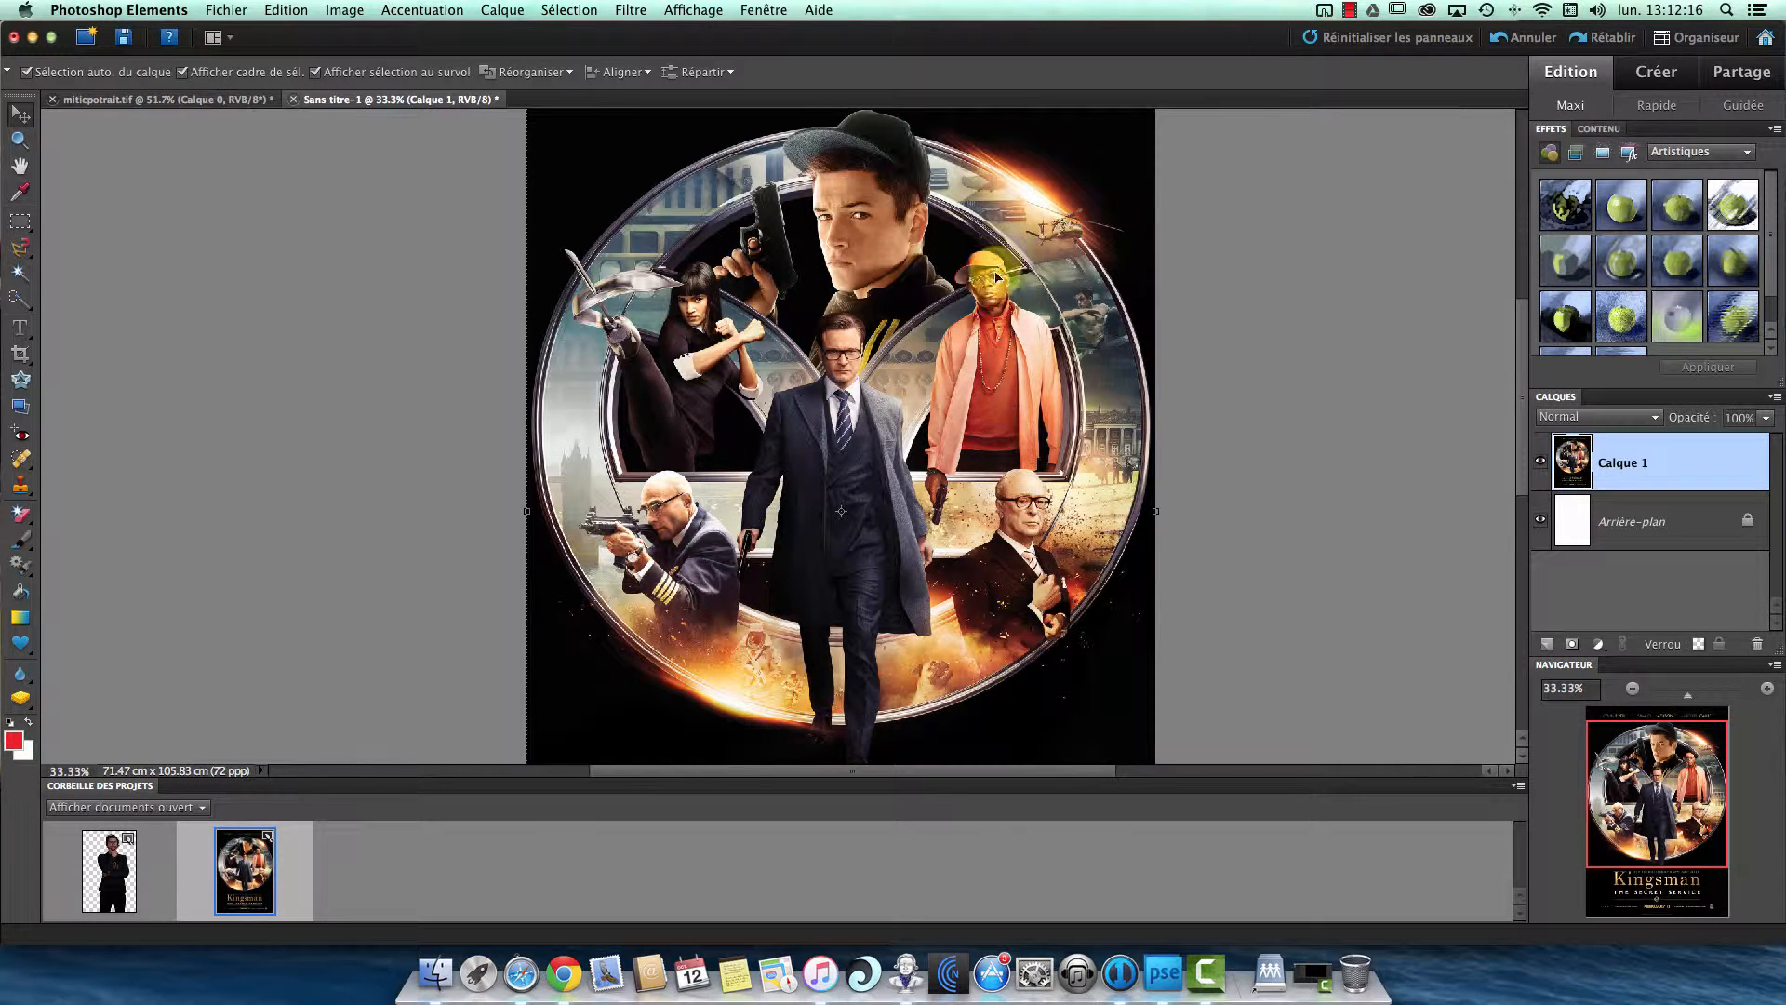
- In miticpotrait.tif, erase the stray hair strands along the upper edge of the man's head with a 63 px Eraser
{"action": "left_click", "coordinate": [154, 100]}
{"action": "scroll", "coordinate": [600, 437], "scroll_direction": "up", "scroll_amount": 4}
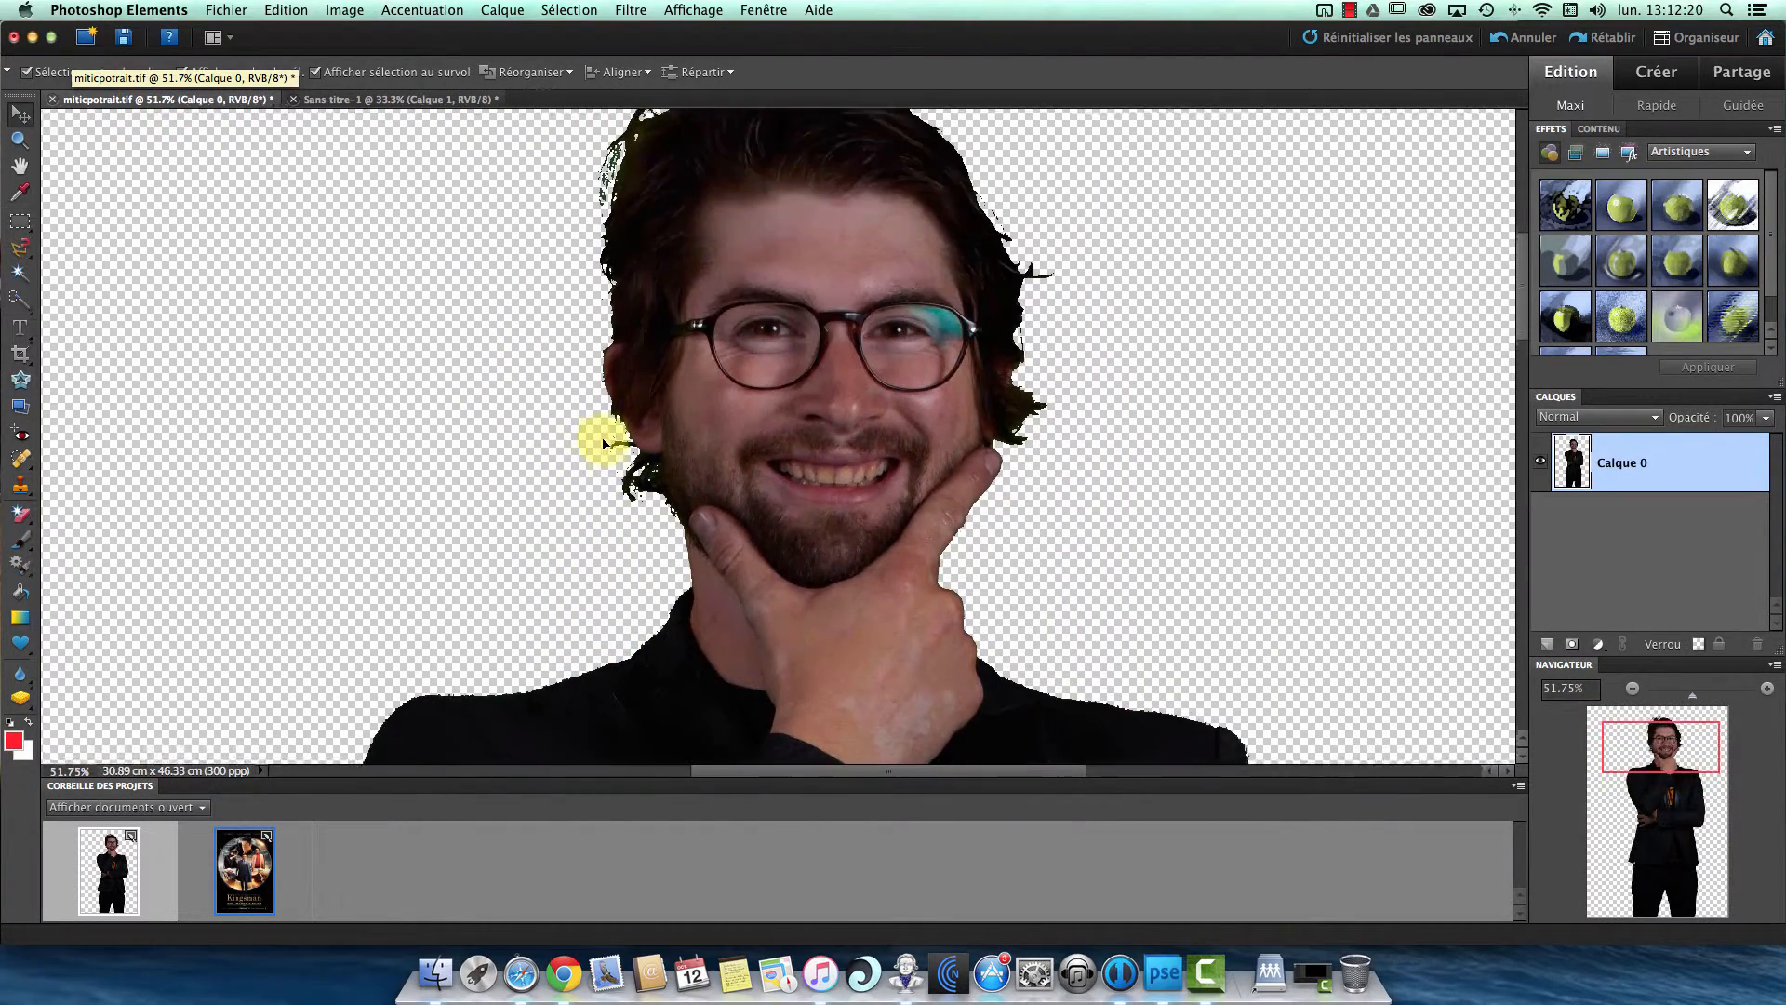
{"action": "scroll", "coordinate": [602, 442], "scroll_direction": "up", "scroll_amount": 3}
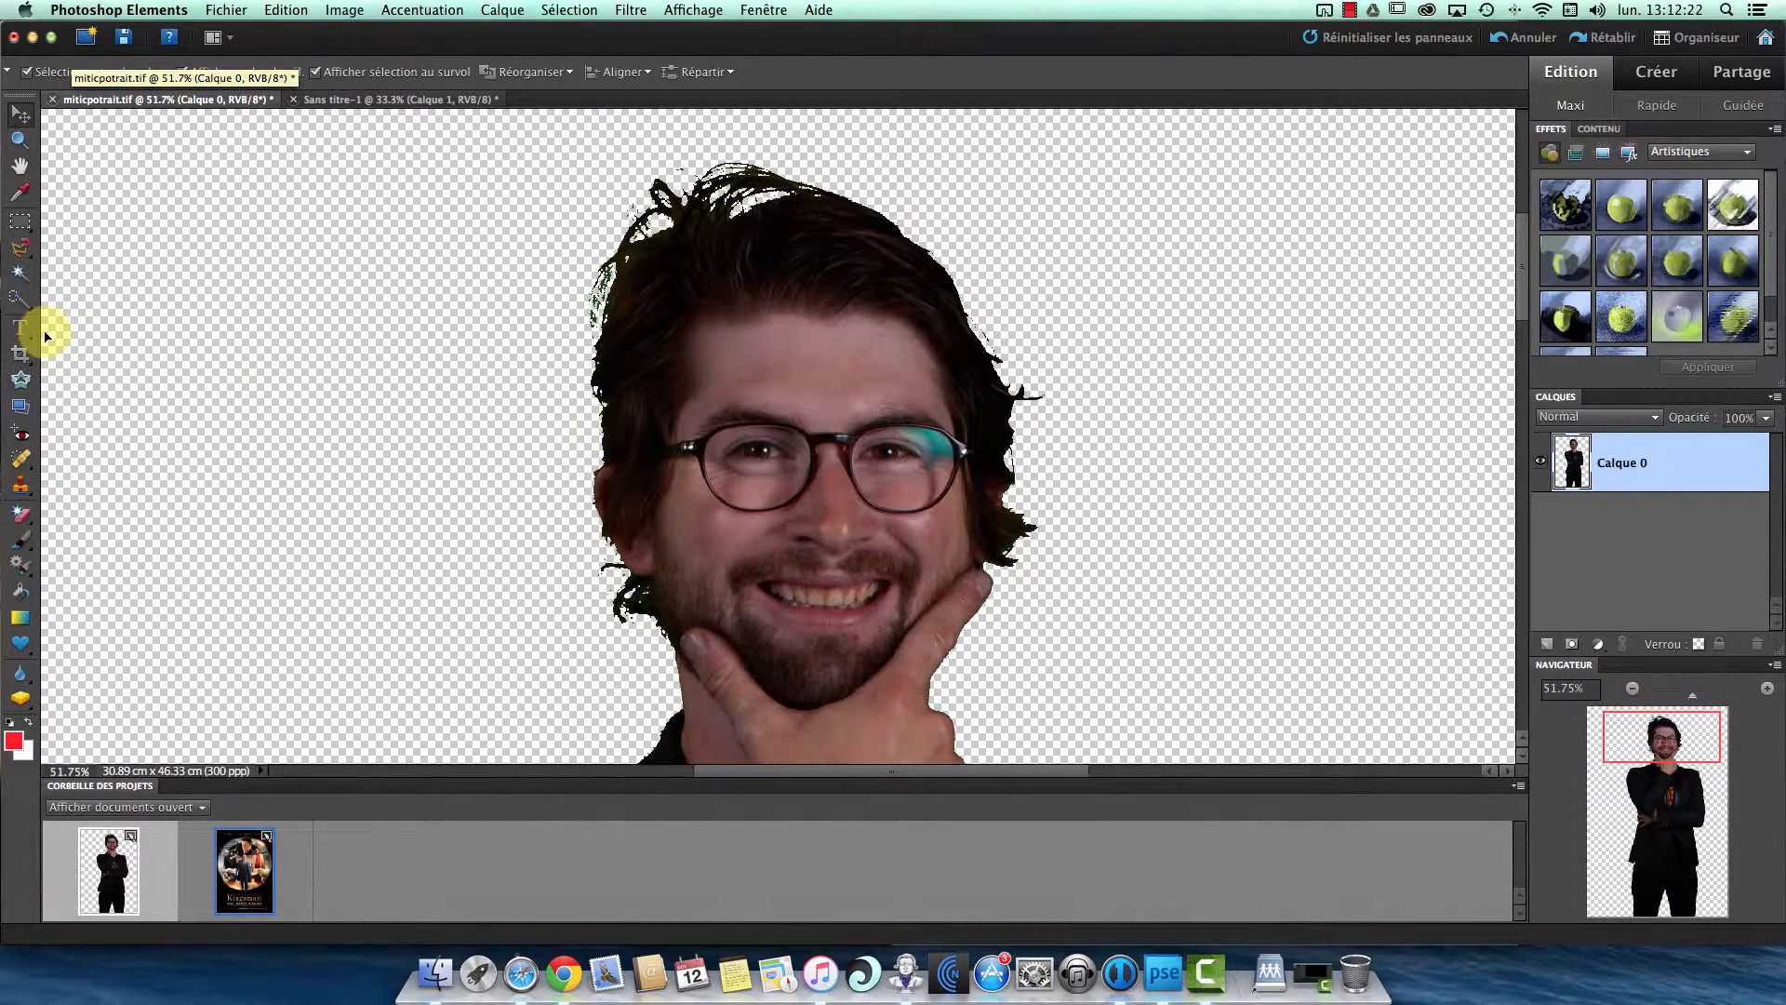
{"action": "left_click", "coordinate": [18, 516]}
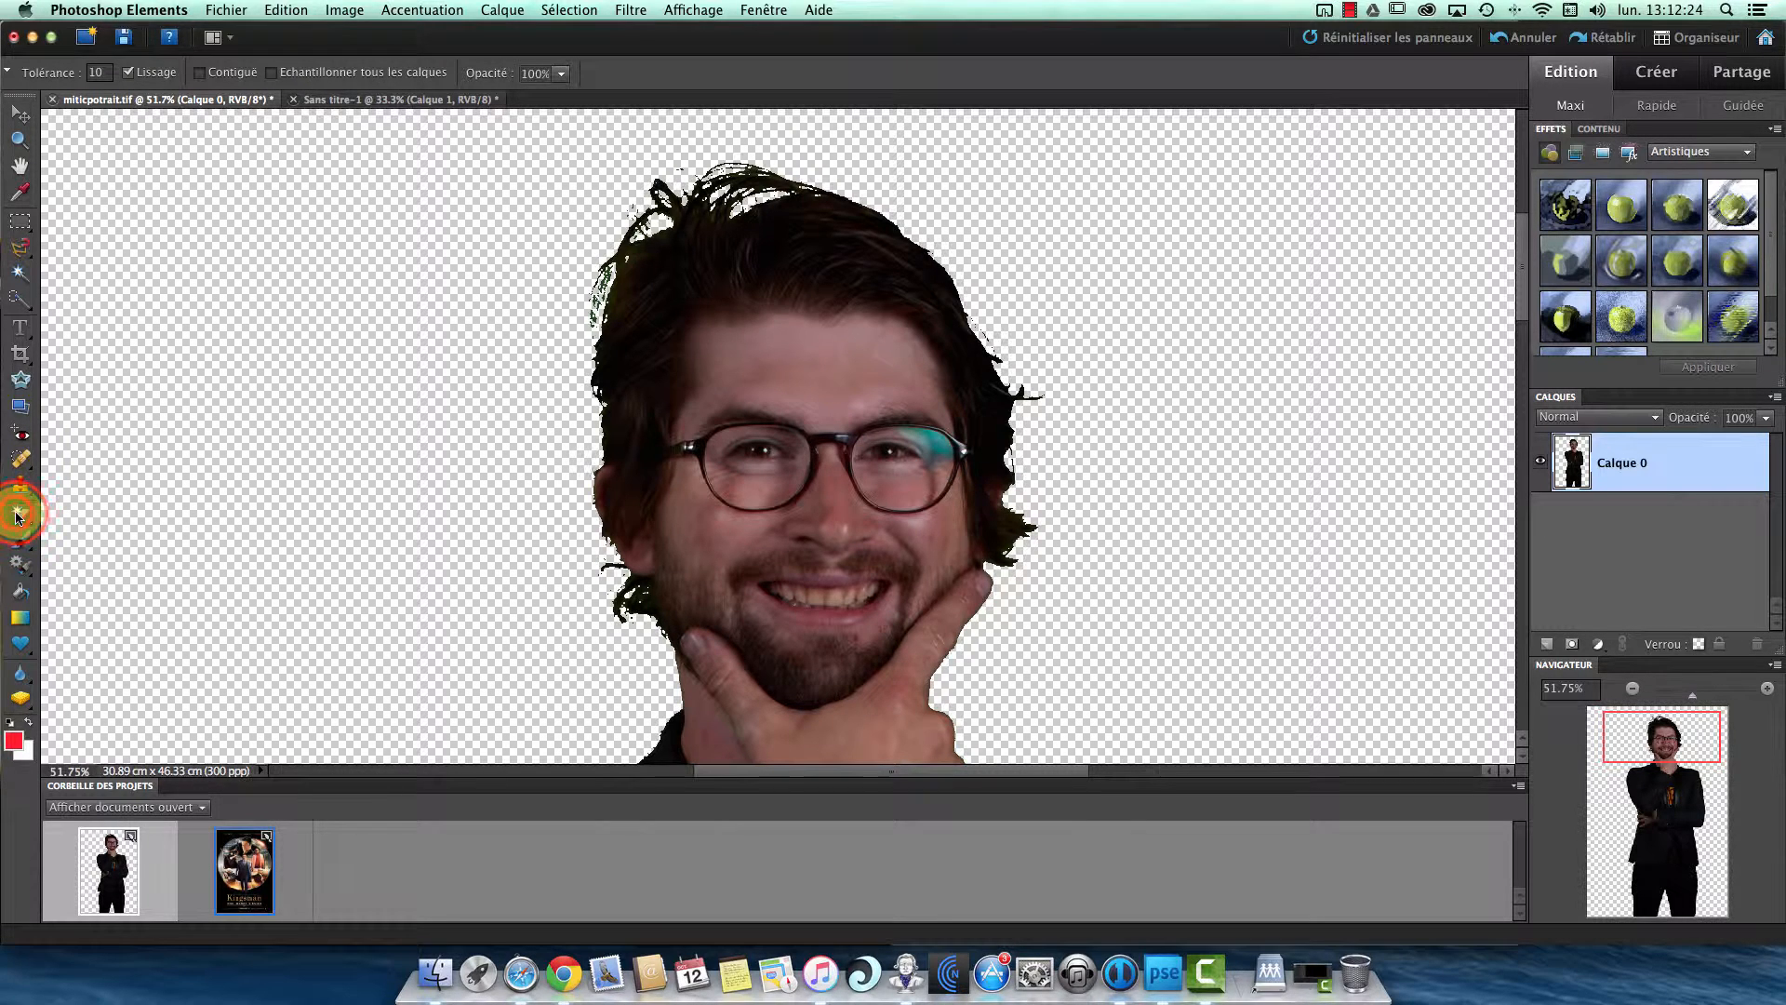
{"action": "left_click", "coordinate": [70, 511]}
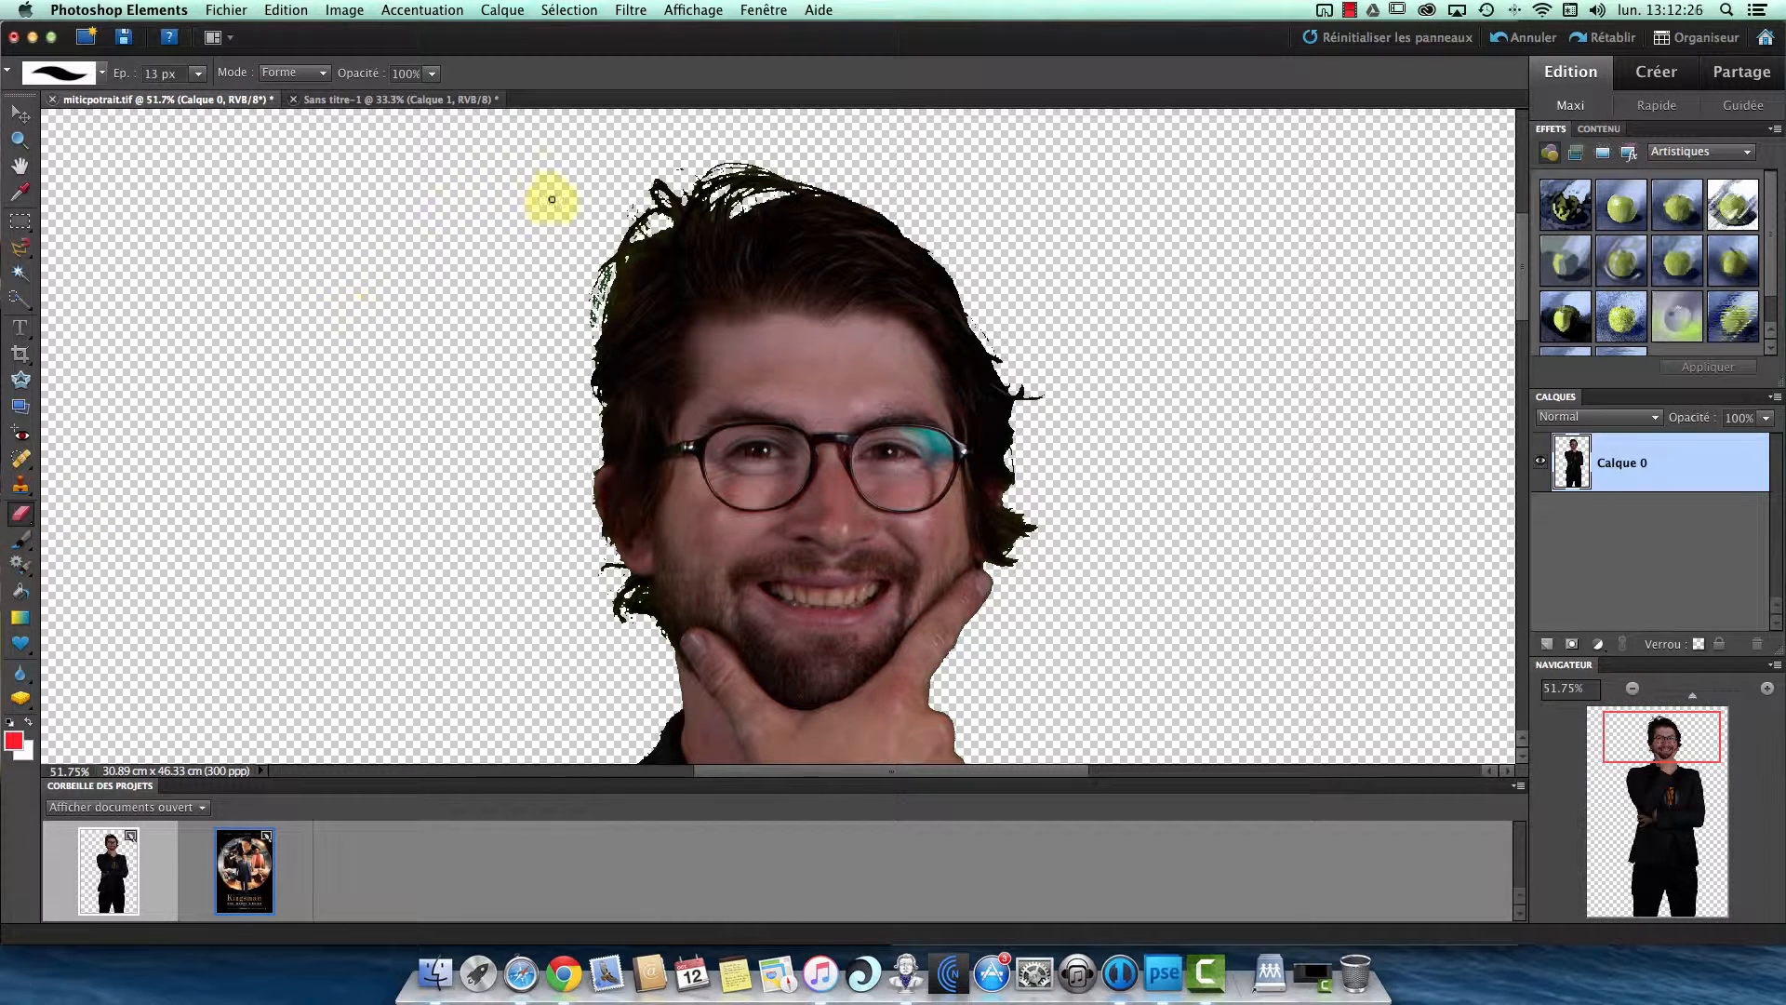
{"action": "left_click", "coordinate": [197, 73]}
{"action": "left_click_drag", "start_coordinate": [197, 98], "coordinate": [230, 99]}
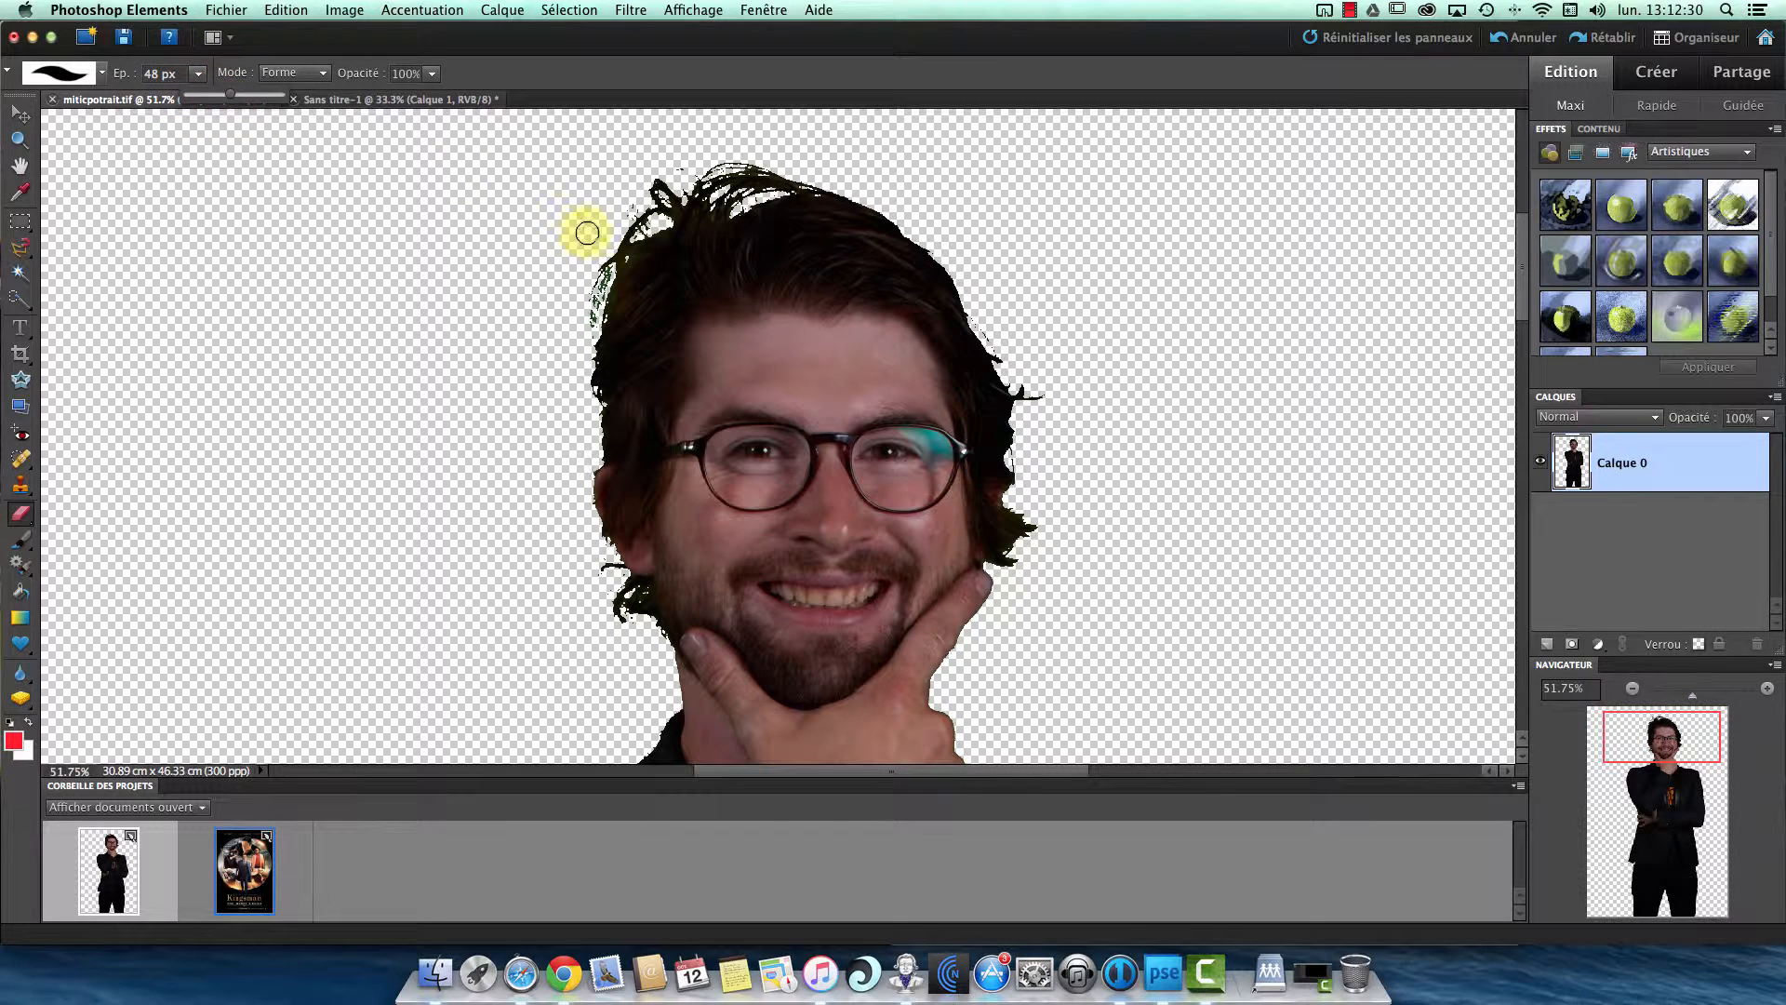
{"action": "left_click", "coordinate": [238, 95]}
{"action": "mouse_move", "coordinate": [530, 286]}
{"action": "left_mouse_down"}
{"action": "mouse_move", "coordinate": [712, 185]}
{"action": "mouse_move", "coordinate": [657, 187]}
{"action": "mouse_move", "coordinate": [735, 183]}
{"action": "mouse_move", "coordinate": [666, 206]}
{"action": "mouse_move", "coordinate": [757, 160]}
{"action": "mouse_move", "coordinate": [795, 155]}
{"action": "mouse_move", "coordinate": [761, 177]}
{"action": "mouse_move", "coordinate": [810, 174]}
{"action": "mouse_move", "coordinate": [643, 179]}
{"action": "mouse_move", "coordinate": [599, 224]}
{"action": "mouse_move", "coordinate": [631, 203]}
{"action": "mouse_move", "coordinate": [585, 329]}
{"action": "mouse_move", "coordinate": [616, 245]}
{"action": "mouse_move", "coordinate": [700, 182]}
{"action": "left_mouse_up"}
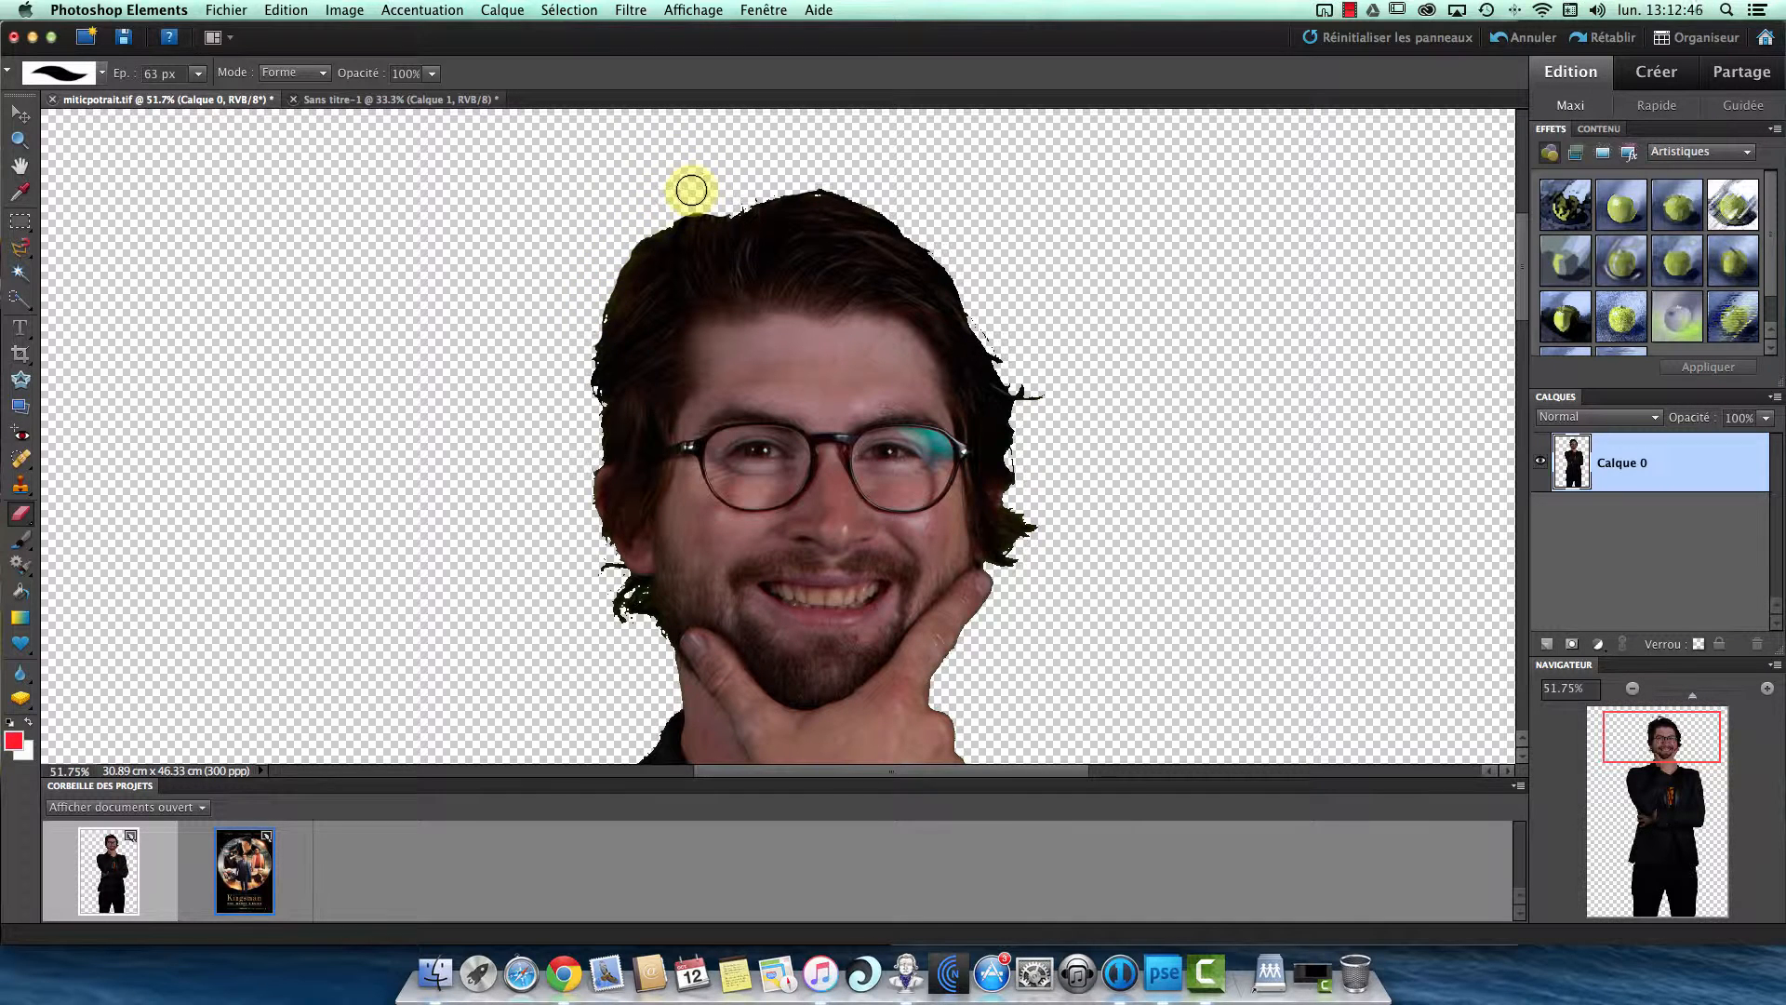
- Try to erase the stray hair beside the jaw below the ear, and undo the strokes
{"action": "mouse_move", "coordinate": [1003, 345]}
{"action": "left_mouse_down"}
{"action": "mouse_move", "coordinate": [992, 331]}
{"action": "mouse_move", "coordinate": [1103, 420]}
{"action": "left_mouse_up"}
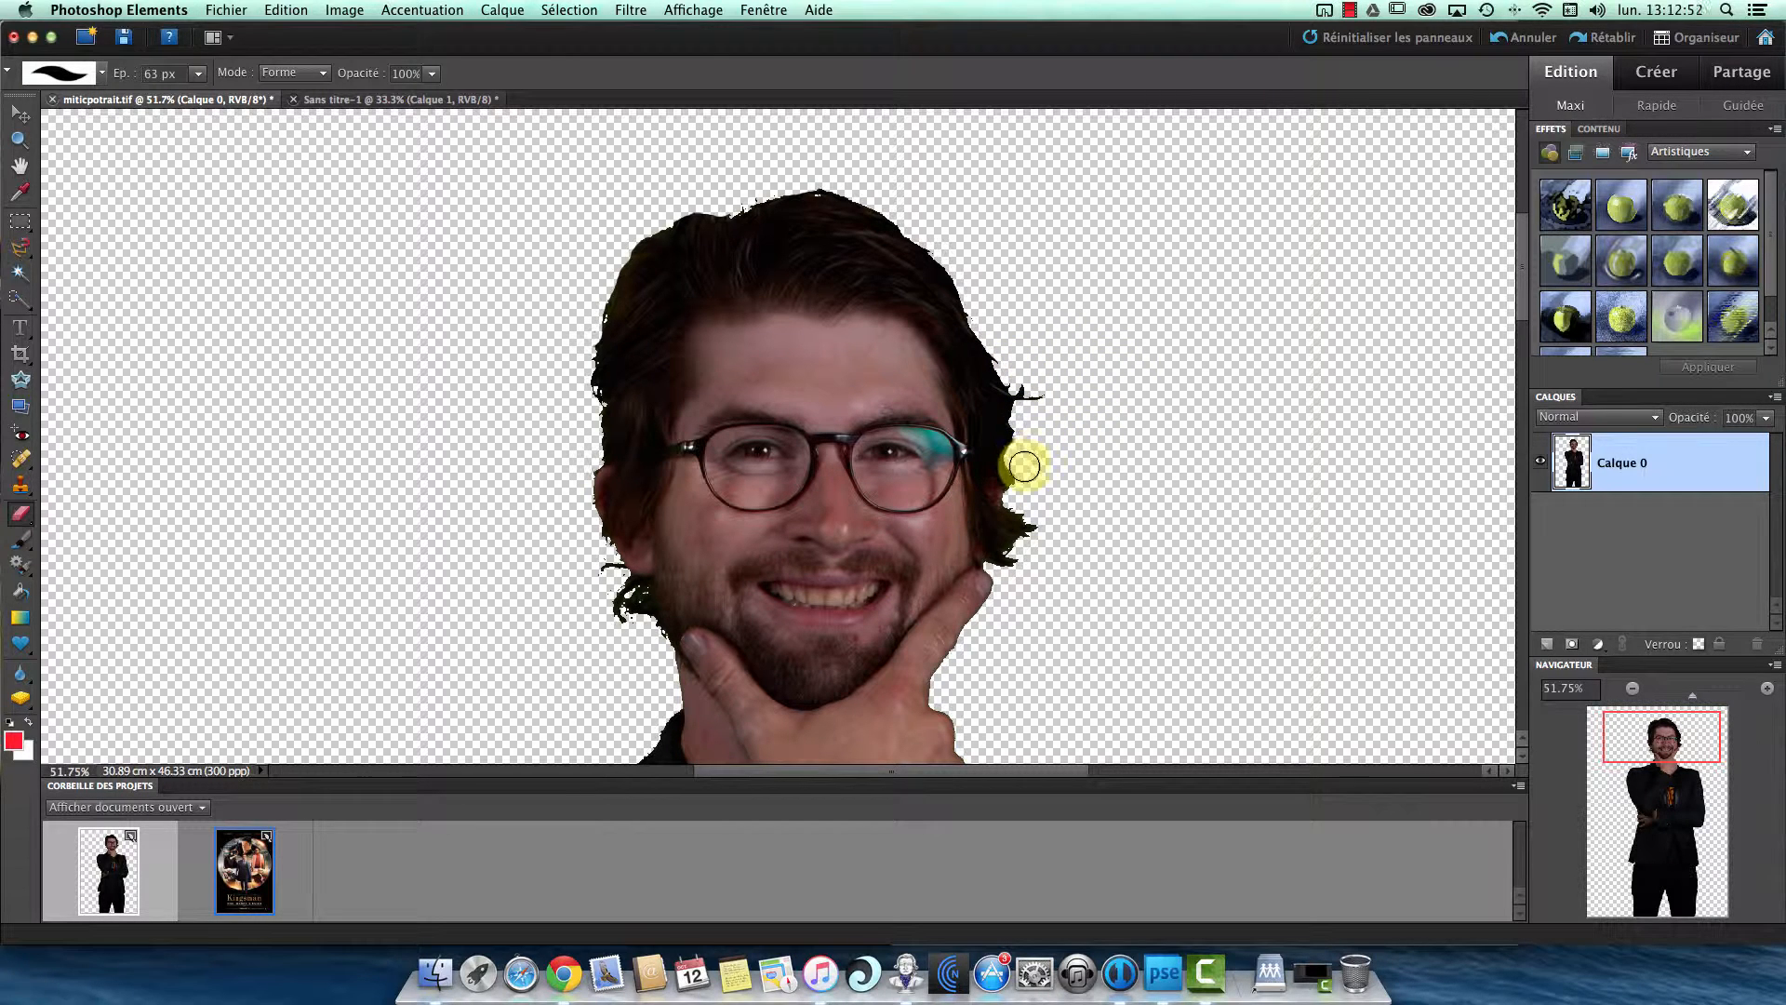
{"action": "mouse_move", "coordinate": [584, 589]}
{"action": "left_mouse_down"}
{"action": "mouse_move", "coordinate": [610, 566]}
{"action": "mouse_move", "coordinate": [619, 588]}
{"action": "left_mouse_up"}
{"action": "key", "text": "super+z"}
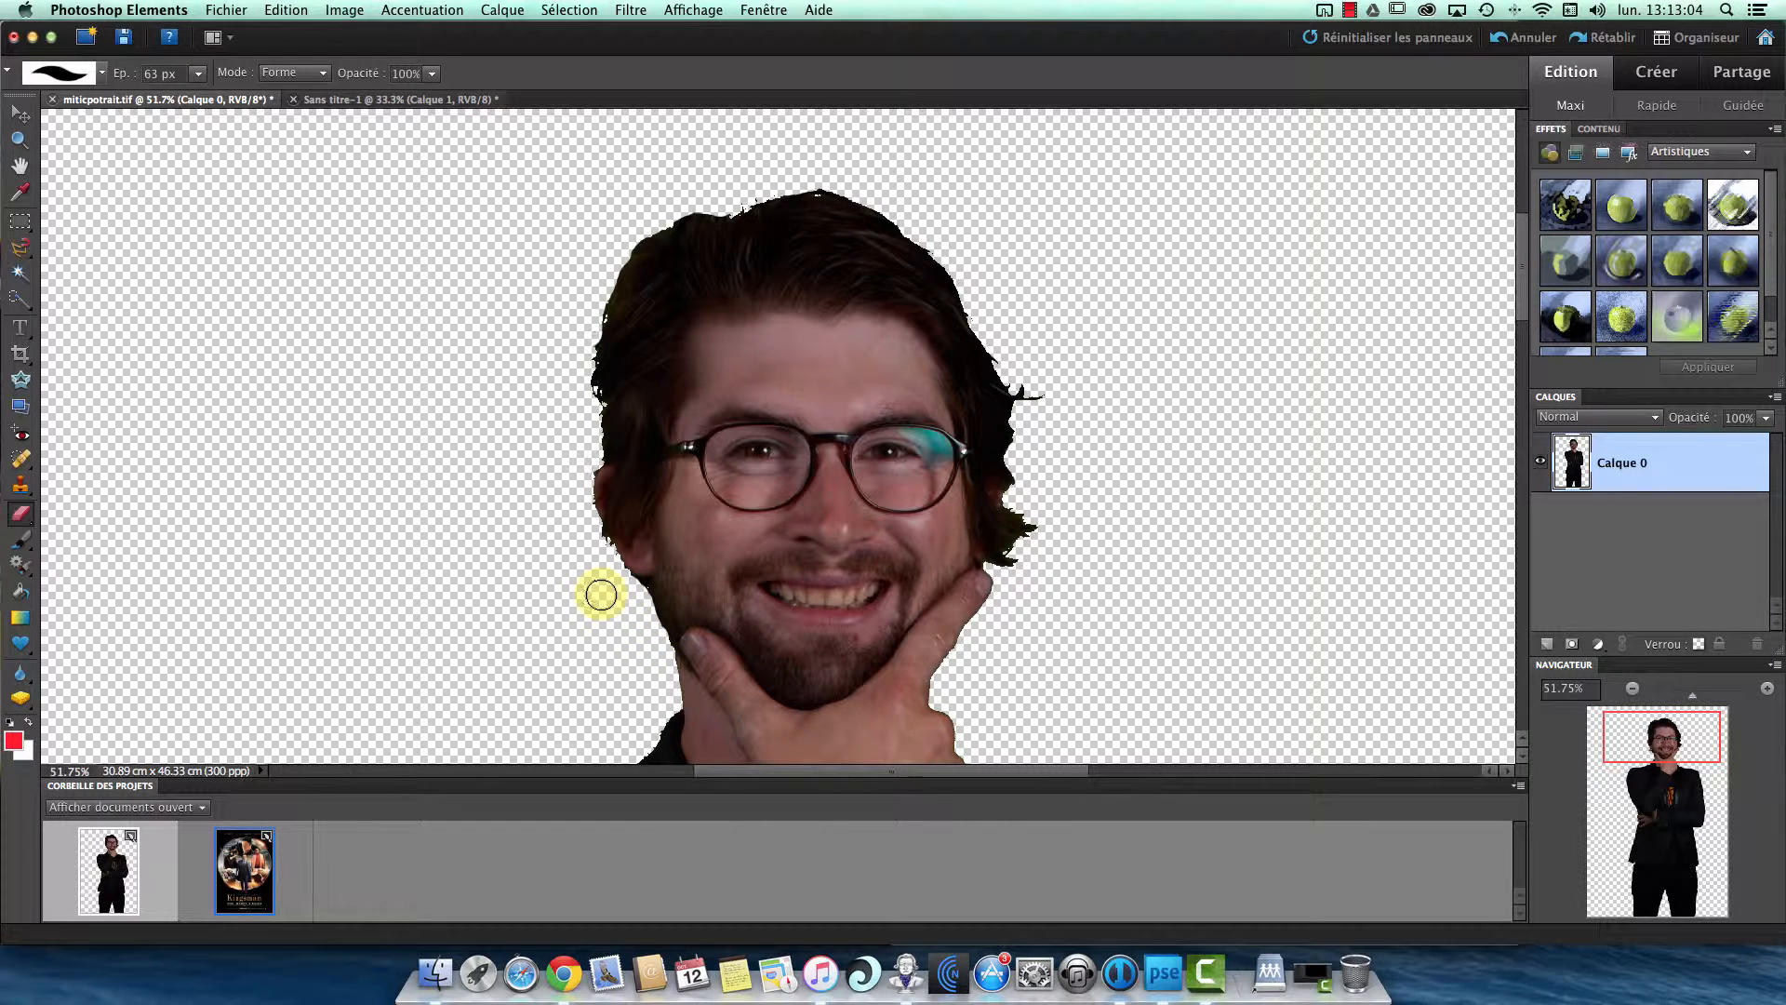
{"action": "left_click_drag", "start_coordinate": [601, 594], "coordinate": [601, 504]}
{"action": "key", "text": "super+z"}
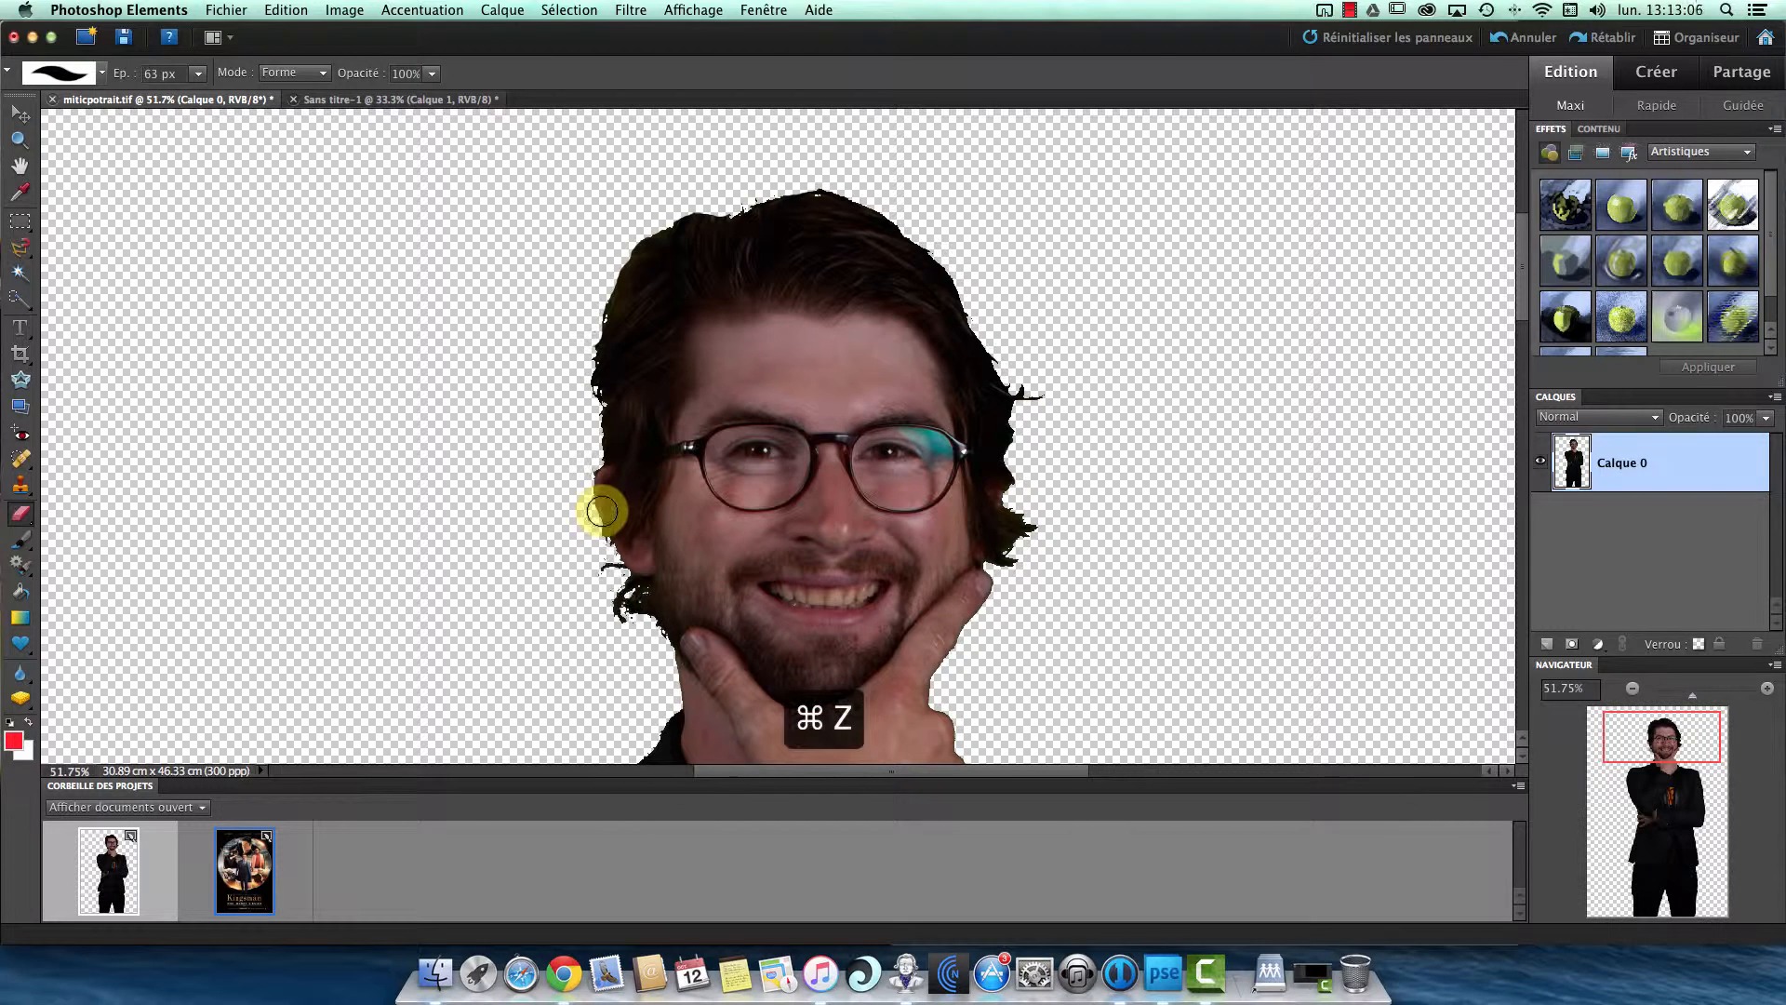
- Add a solid red (ed1b24) colour fill layer and place it beneath Calque 0
{"action": "left_click", "coordinate": [1602, 643]}
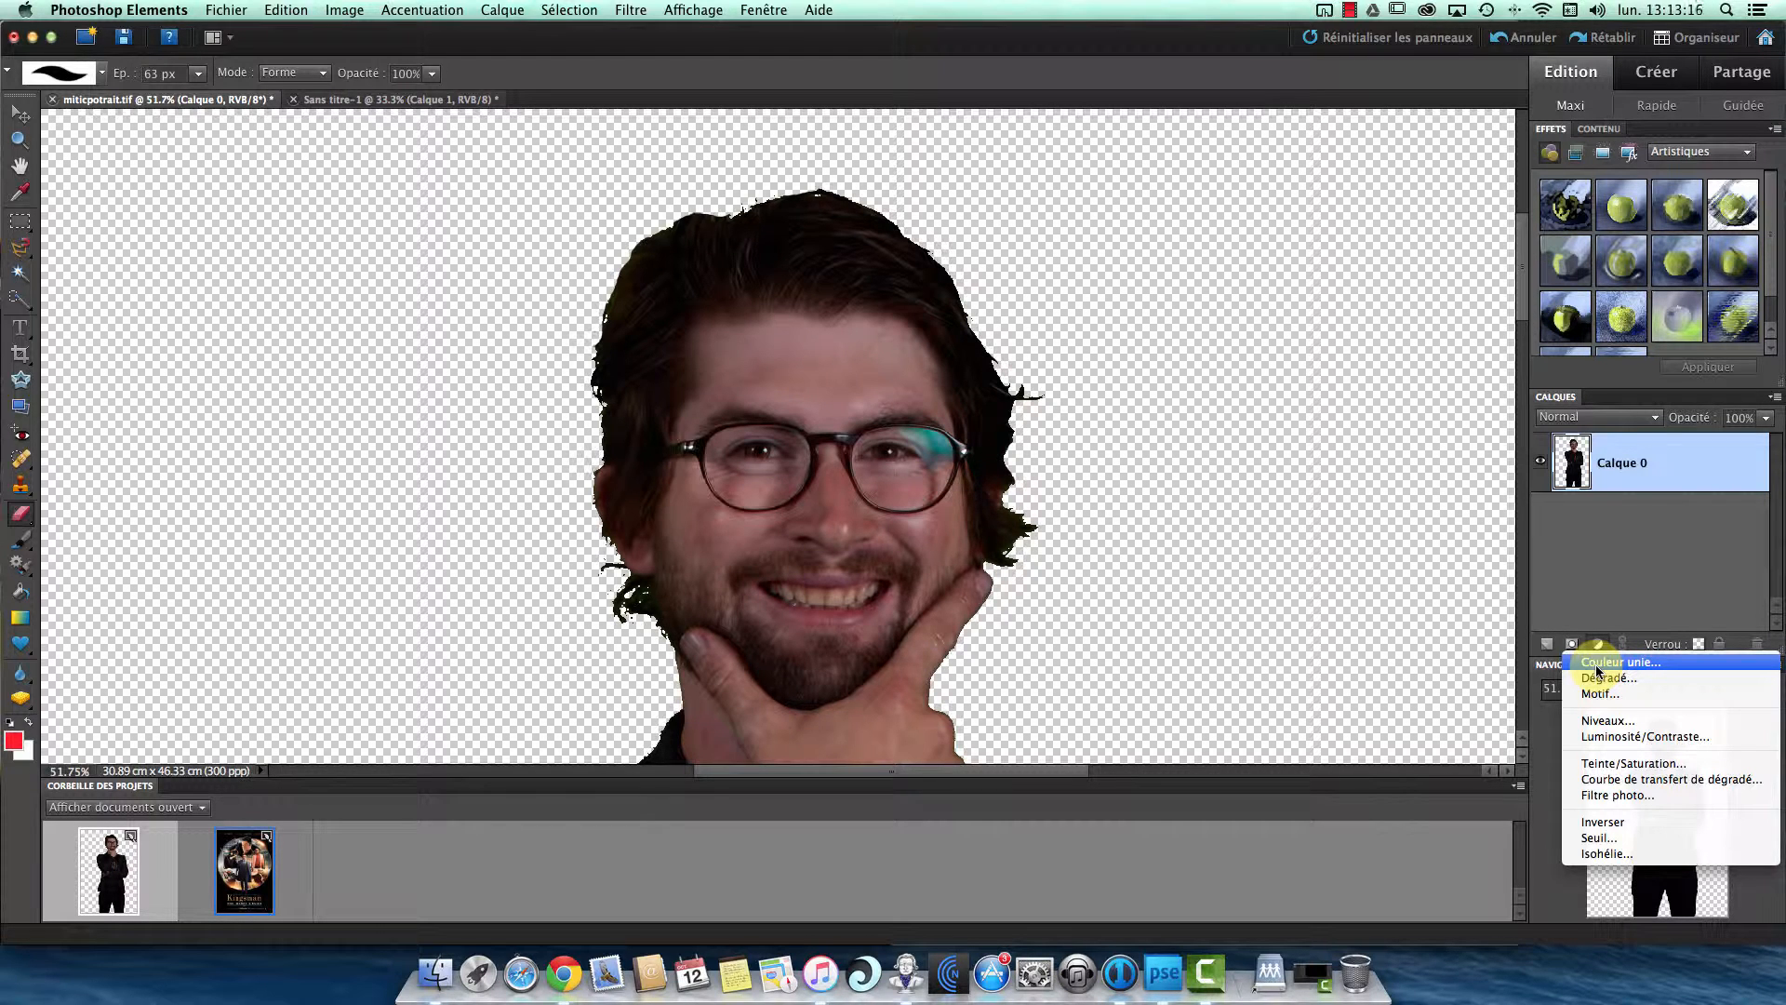
{"action": "left_click", "coordinate": [1597, 666]}
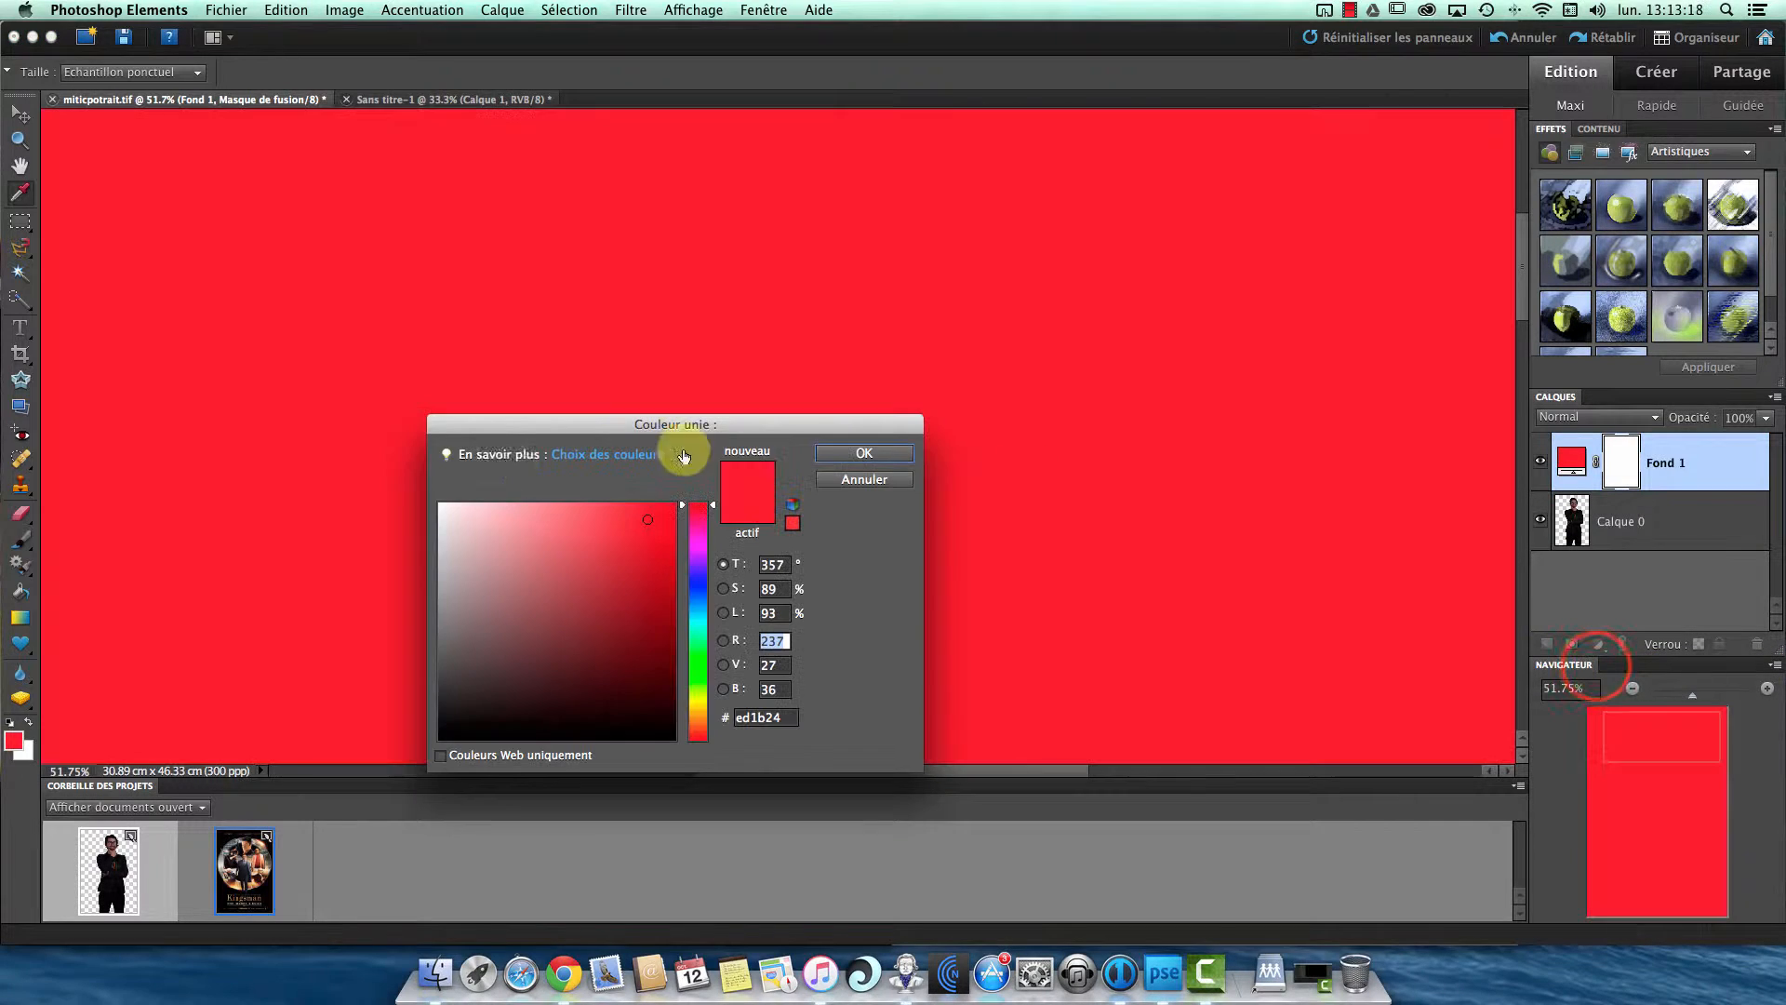
{"action": "left_click", "coordinate": [856, 450]}
{"action": "key", "text": "e"}
{"action": "left_click", "coordinate": [1671, 472]}
{"action": "left_click_drag", "start_coordinate": [1670, 531], "coordinate": [1666, 566]}
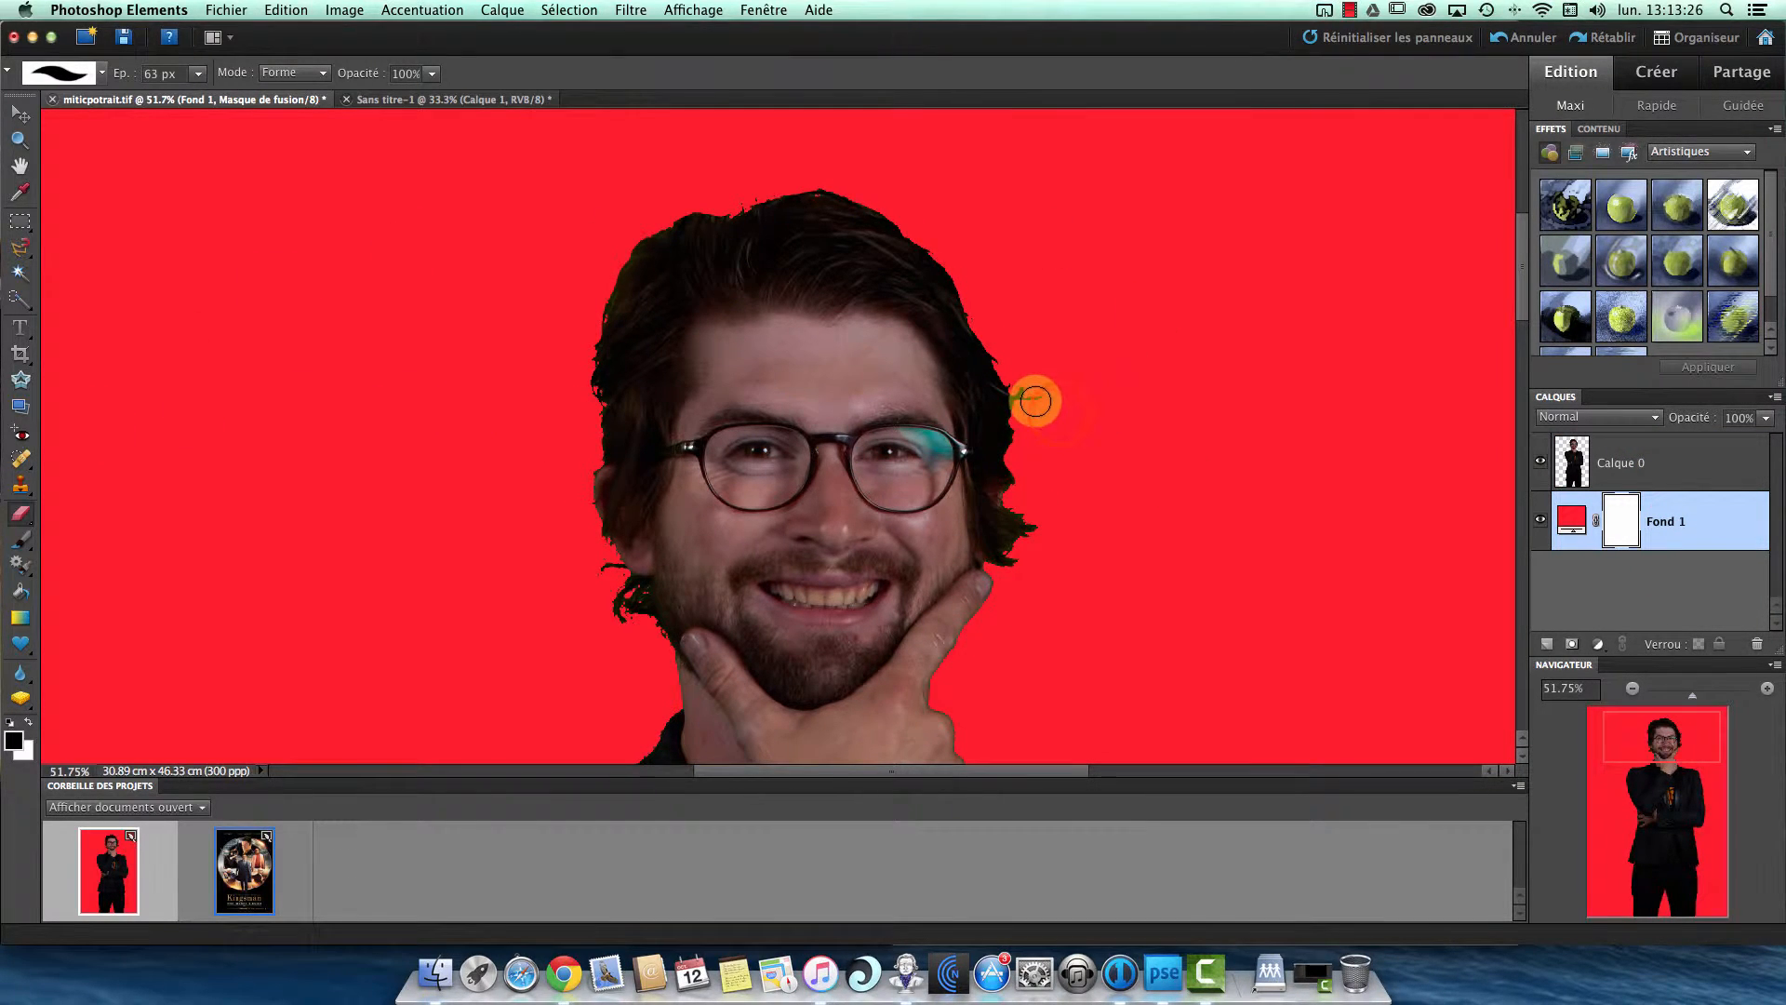
- Erase the stray hair beside the jaw below the ear on Calque 0
{"action": "left_click", "coordinate": [1664, 486]}
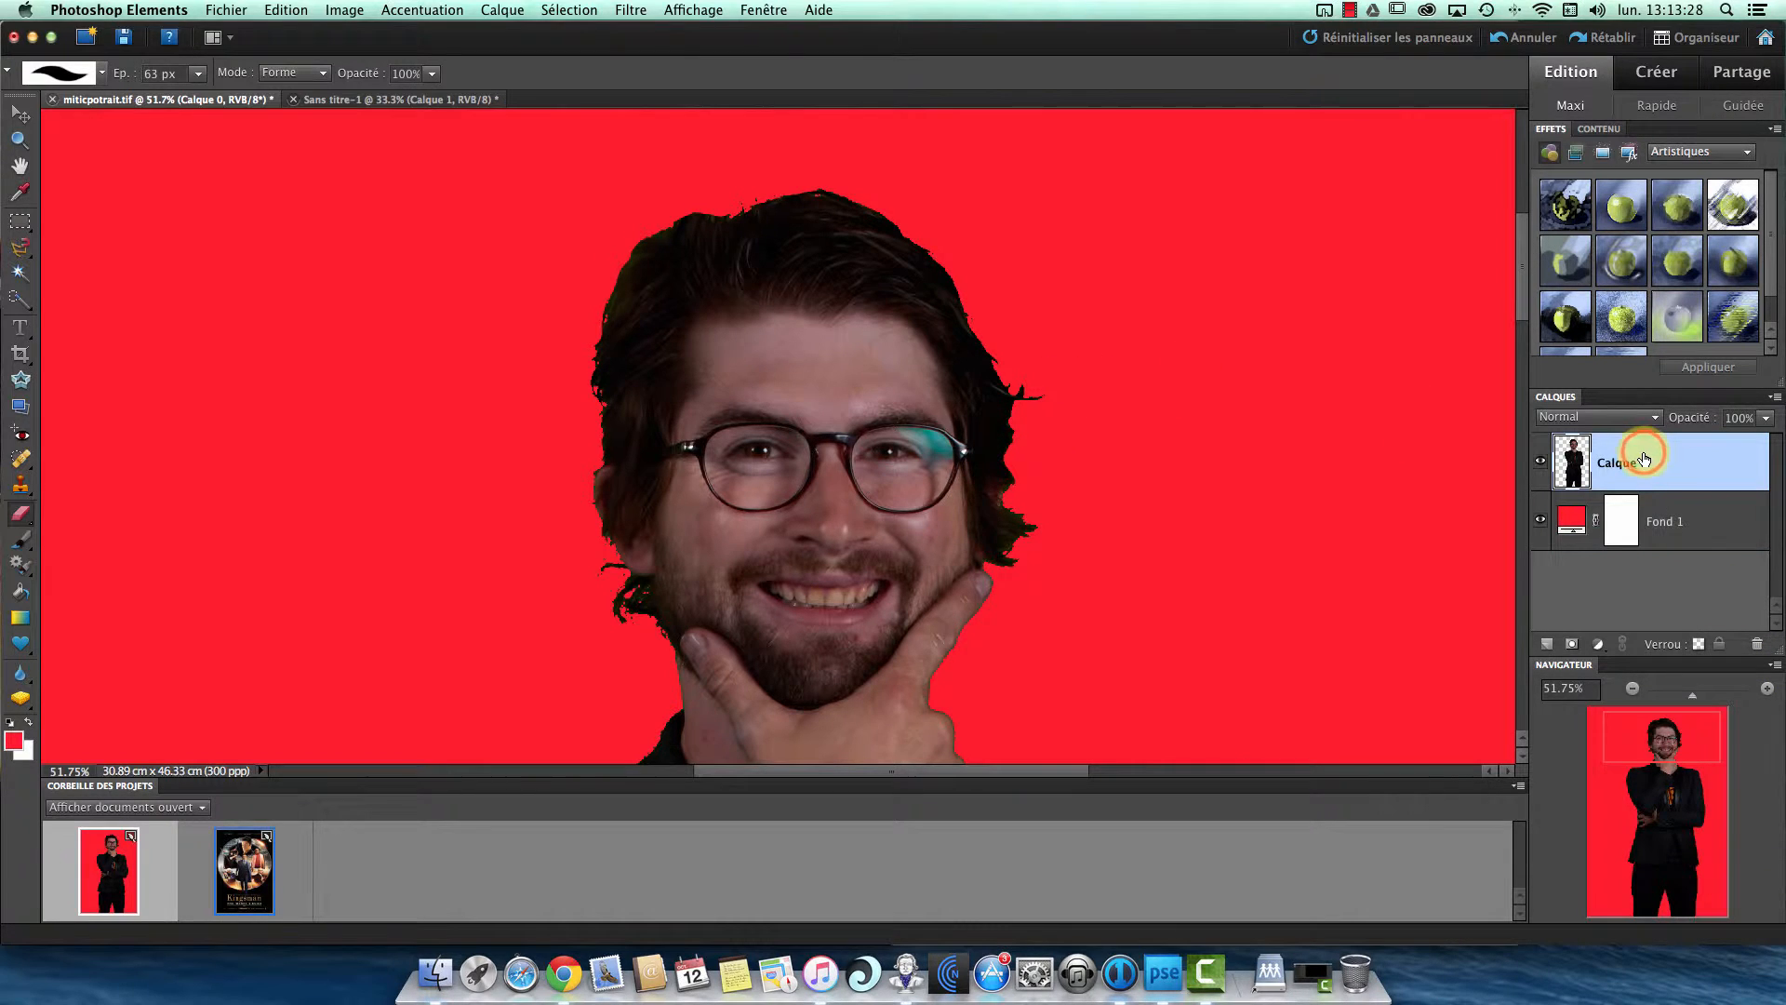
{"action": "right_click", "coordinate": [644, 633]}
{"action": "left_click", "coordinate": [636, 630]}
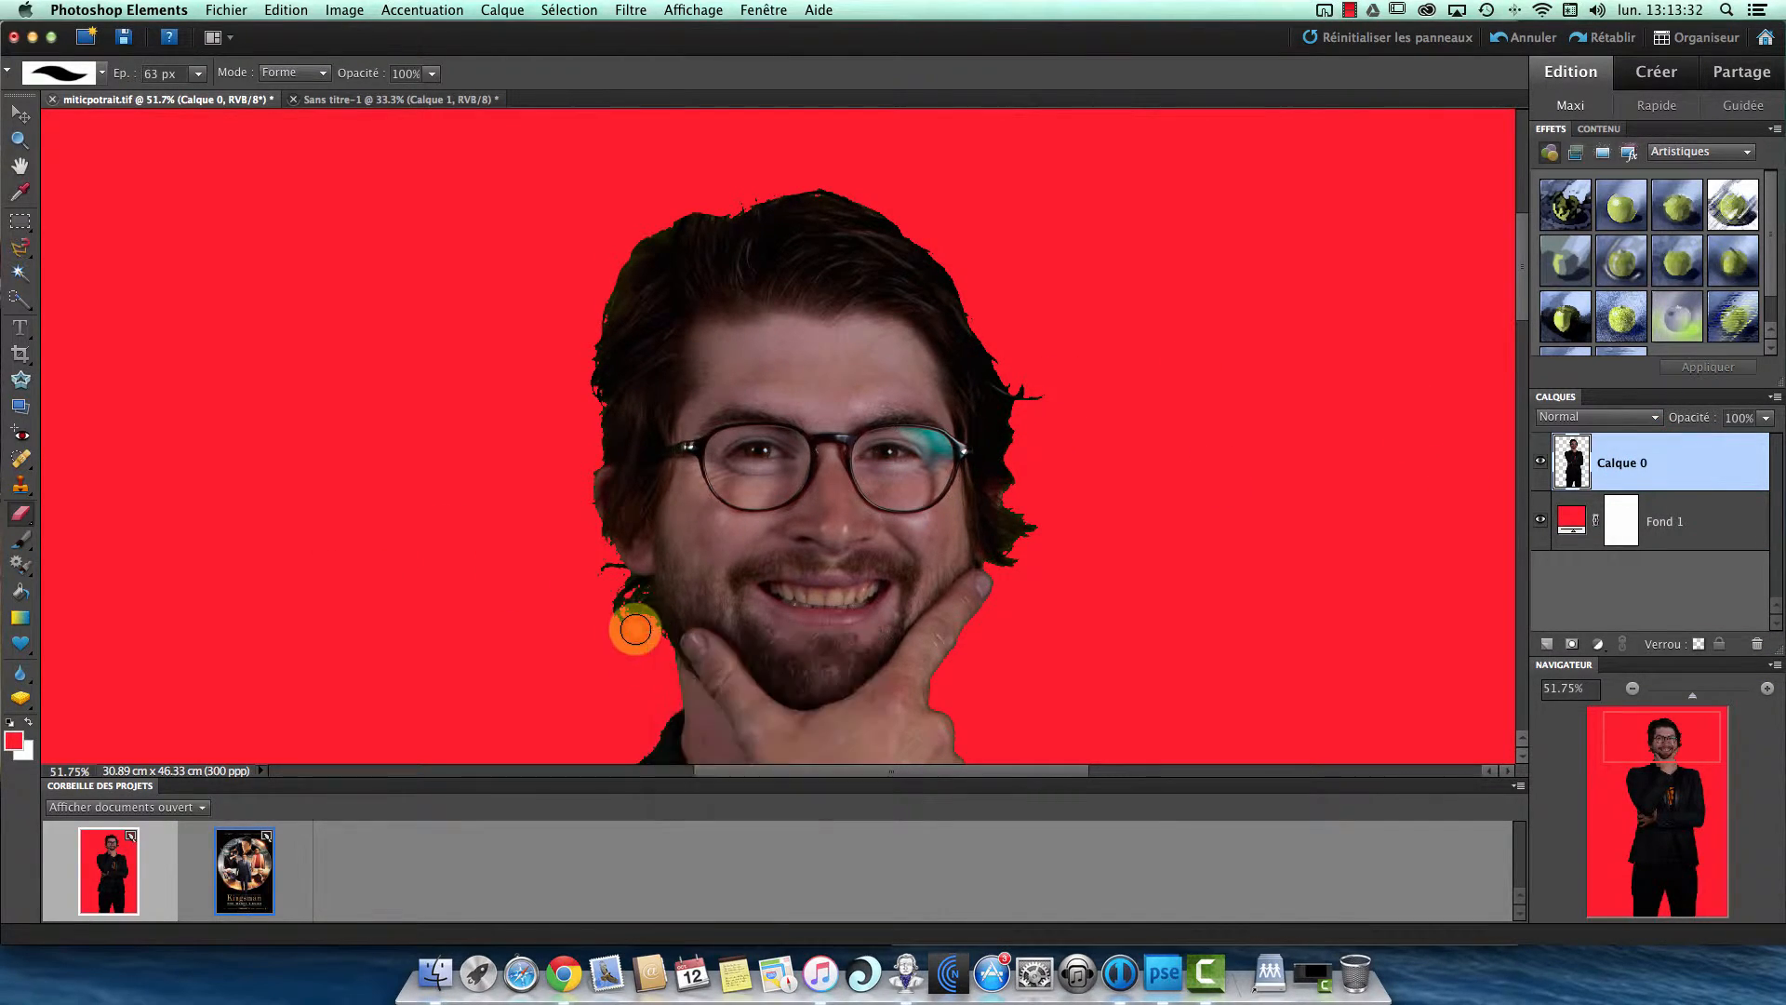
{"action": "mouse_move", "coordinate": [636, 630]}
{"action": "left_mouse_down"}
{"action": "mouse_move", "coordinate": [593, 551]}
{"action": "mouse_move", "coordinate": [626, 625]}
{"action": "left_mouse_up"}
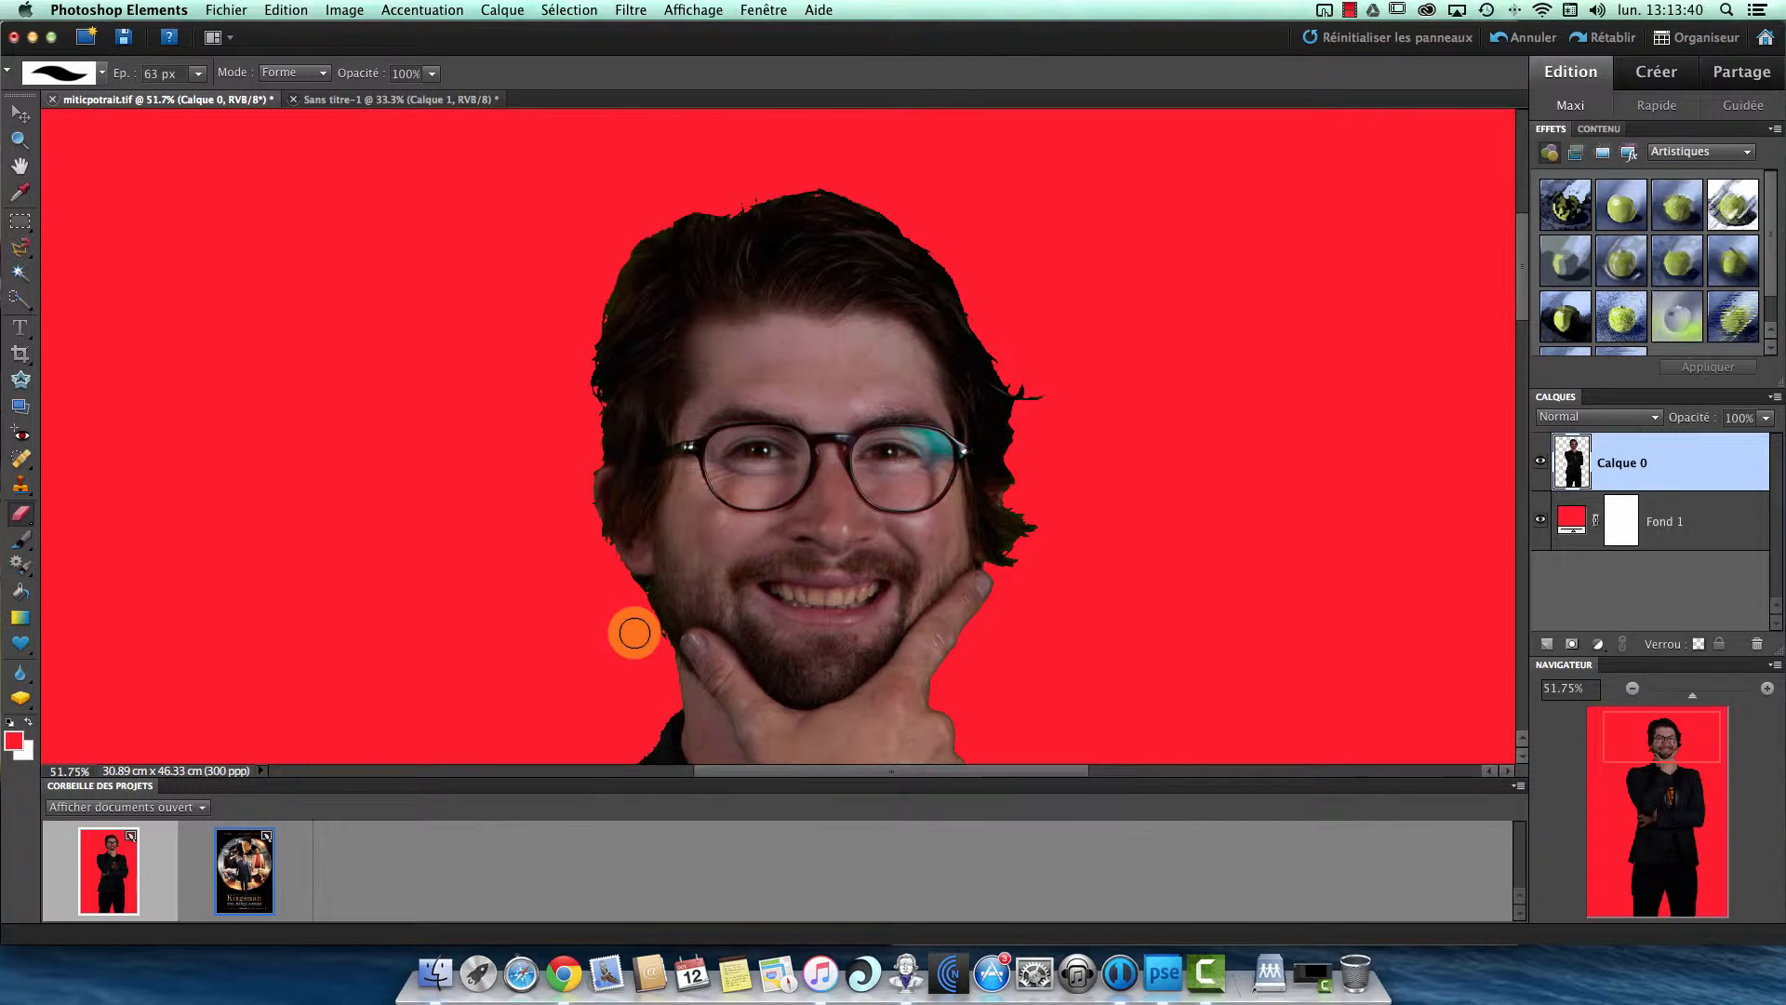
- Outline a small area beside the jaw with the freehand Lasso, erase along the jaw inside it, and deselect
{"action": "left_click", "coordinate": [22, 226]}
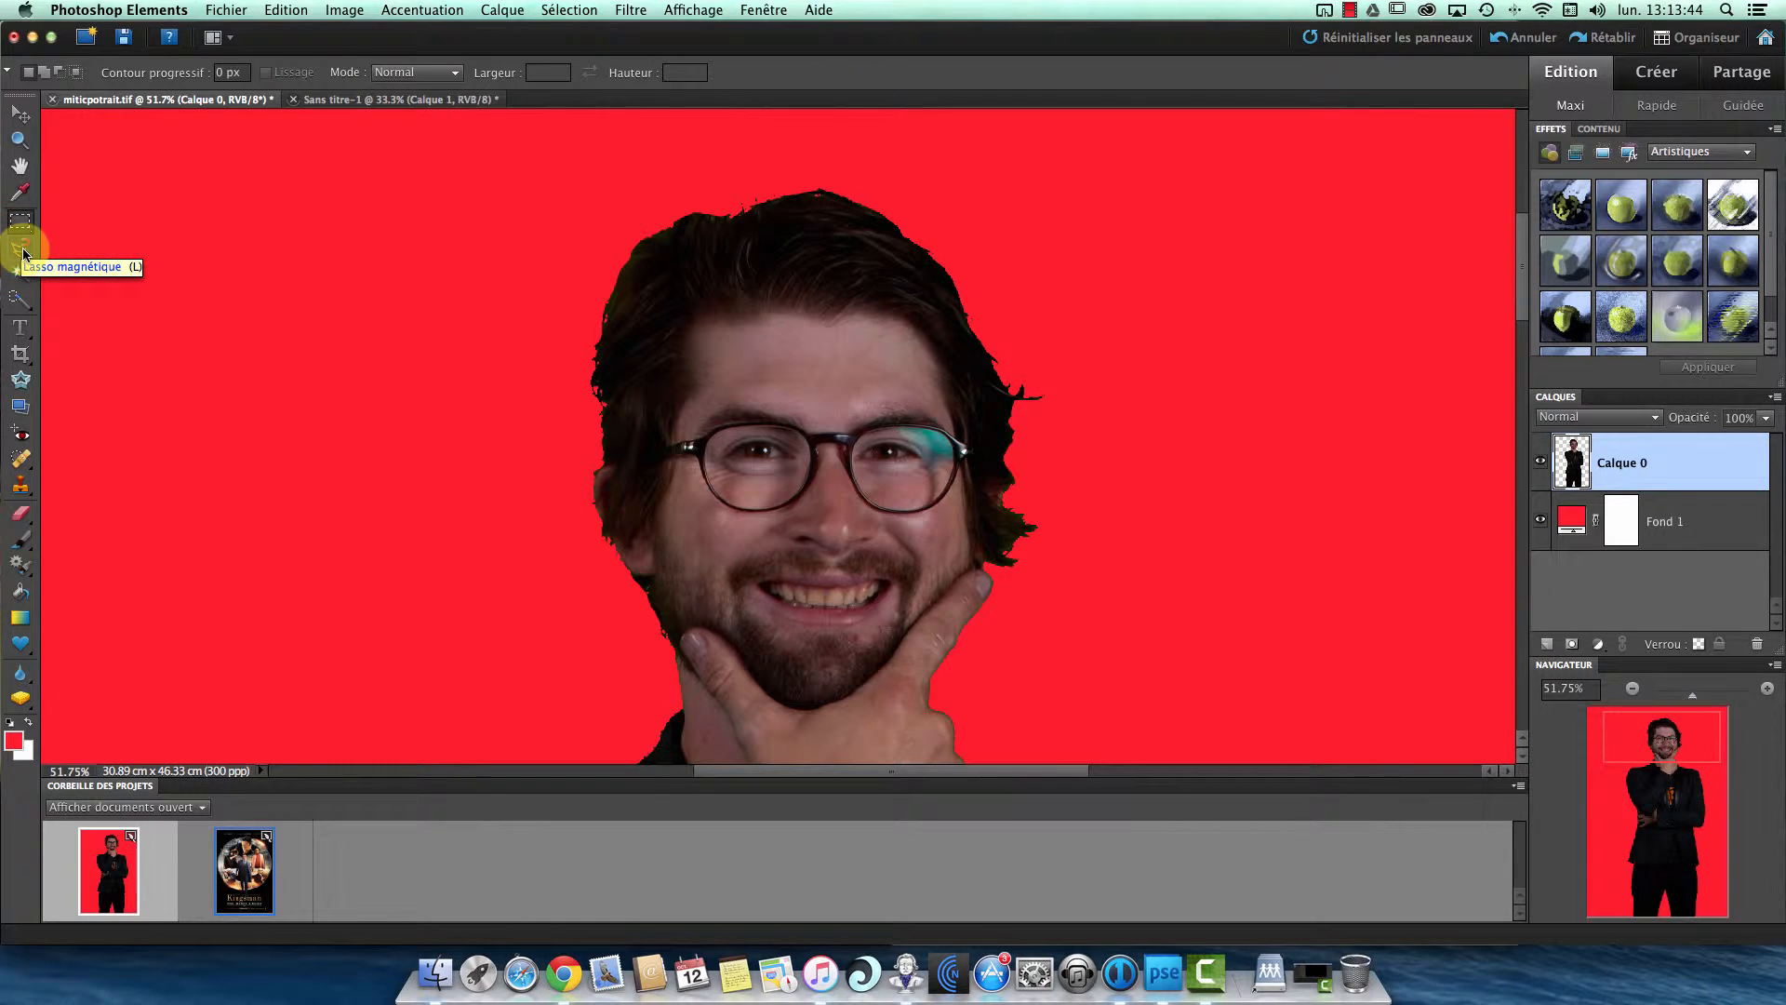
{"action": "left_click", "coordinate": [21, 251]}
{"action": "left_click", "coordinate": [81, 247]}
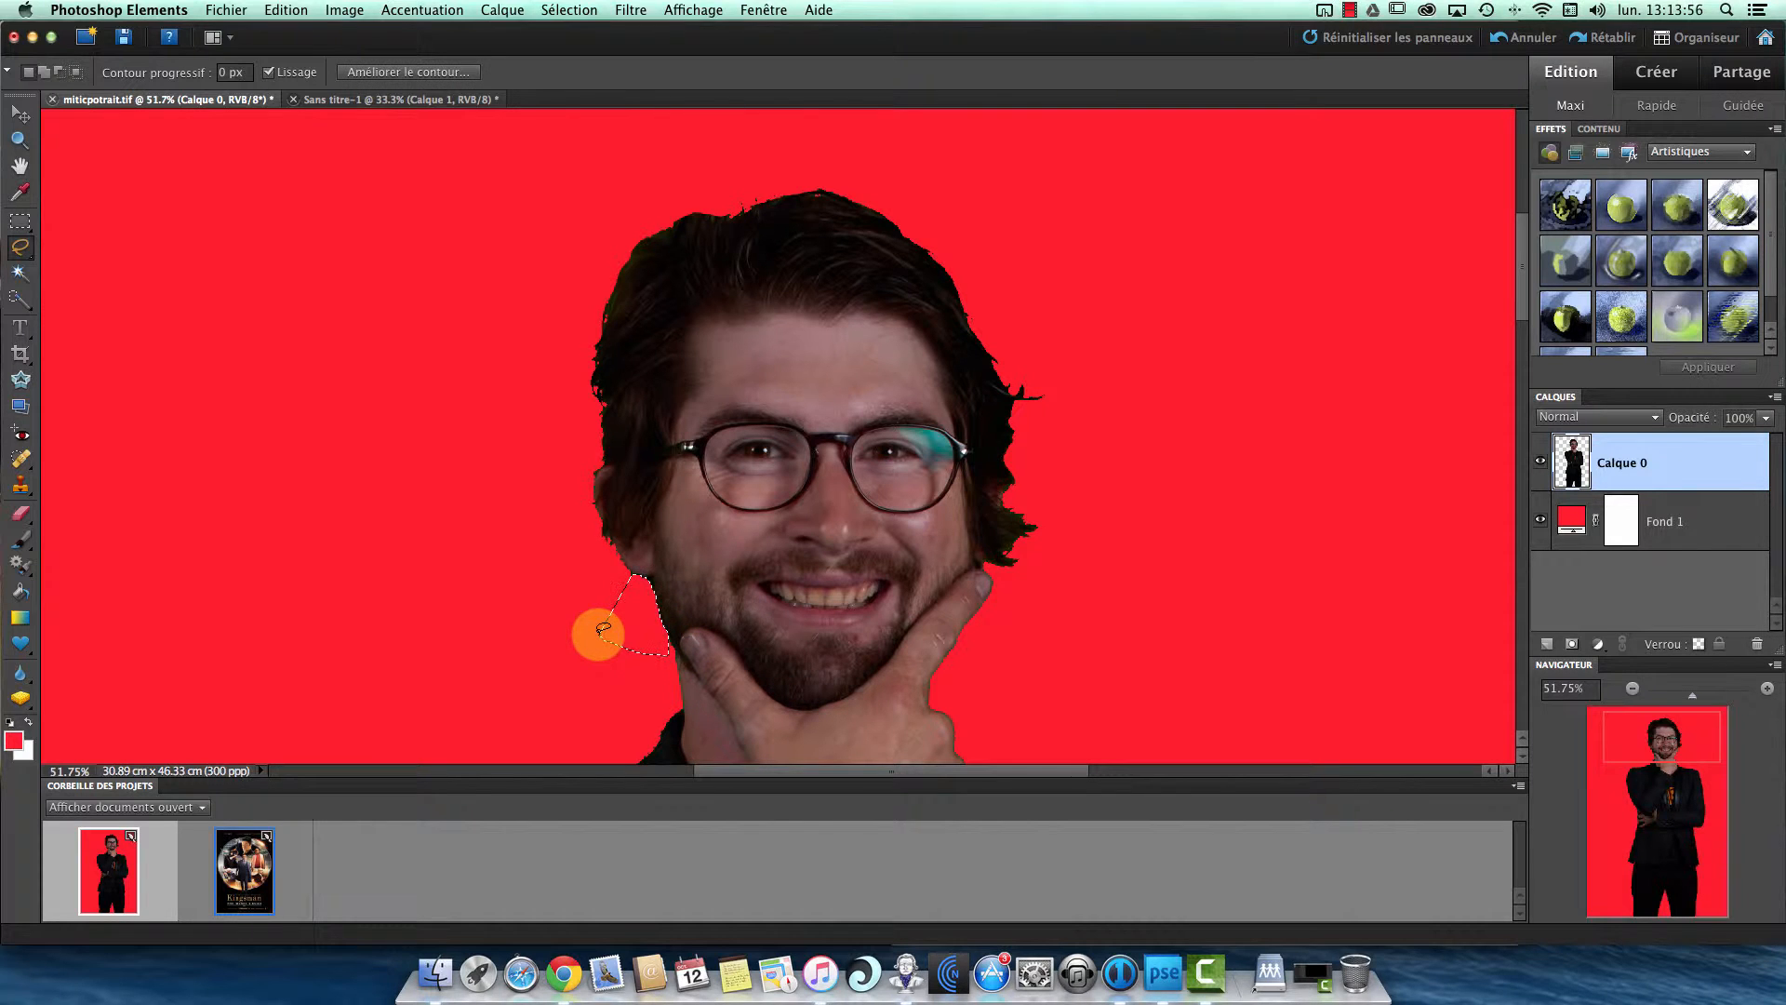
{"action": "left_click", "coordinate": [20, 116]}
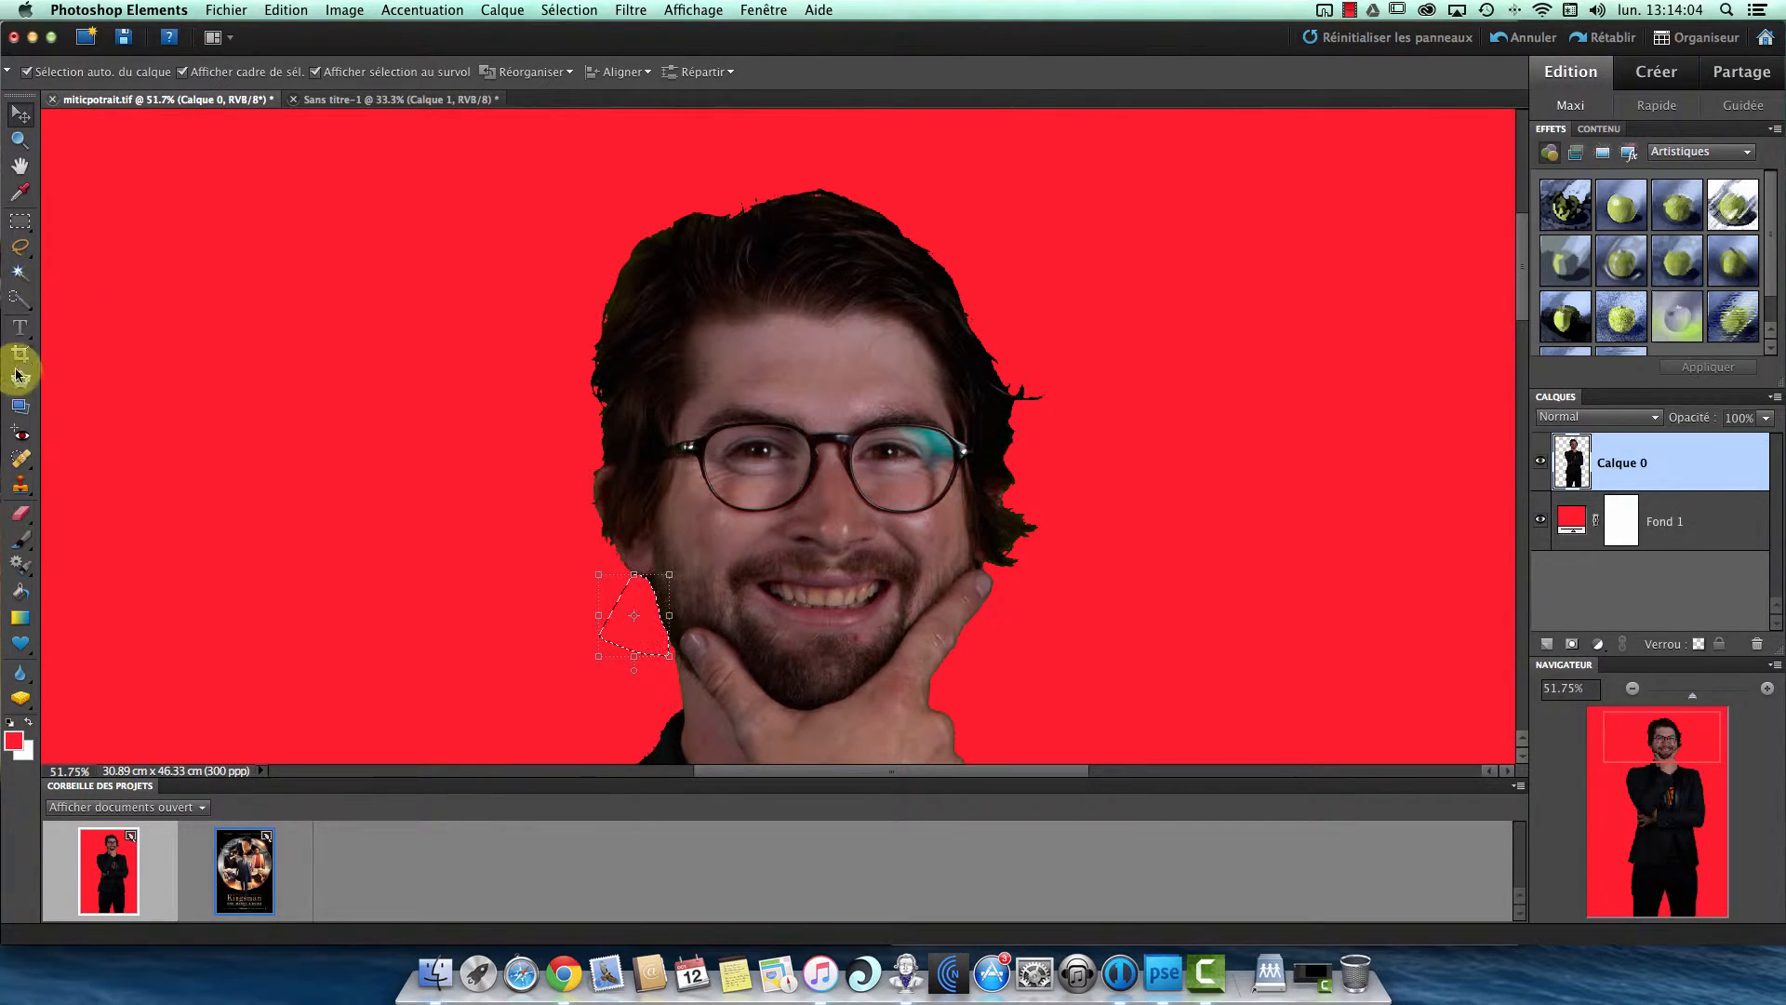
{"action": "left_click", "coordinate": [22, 524]}
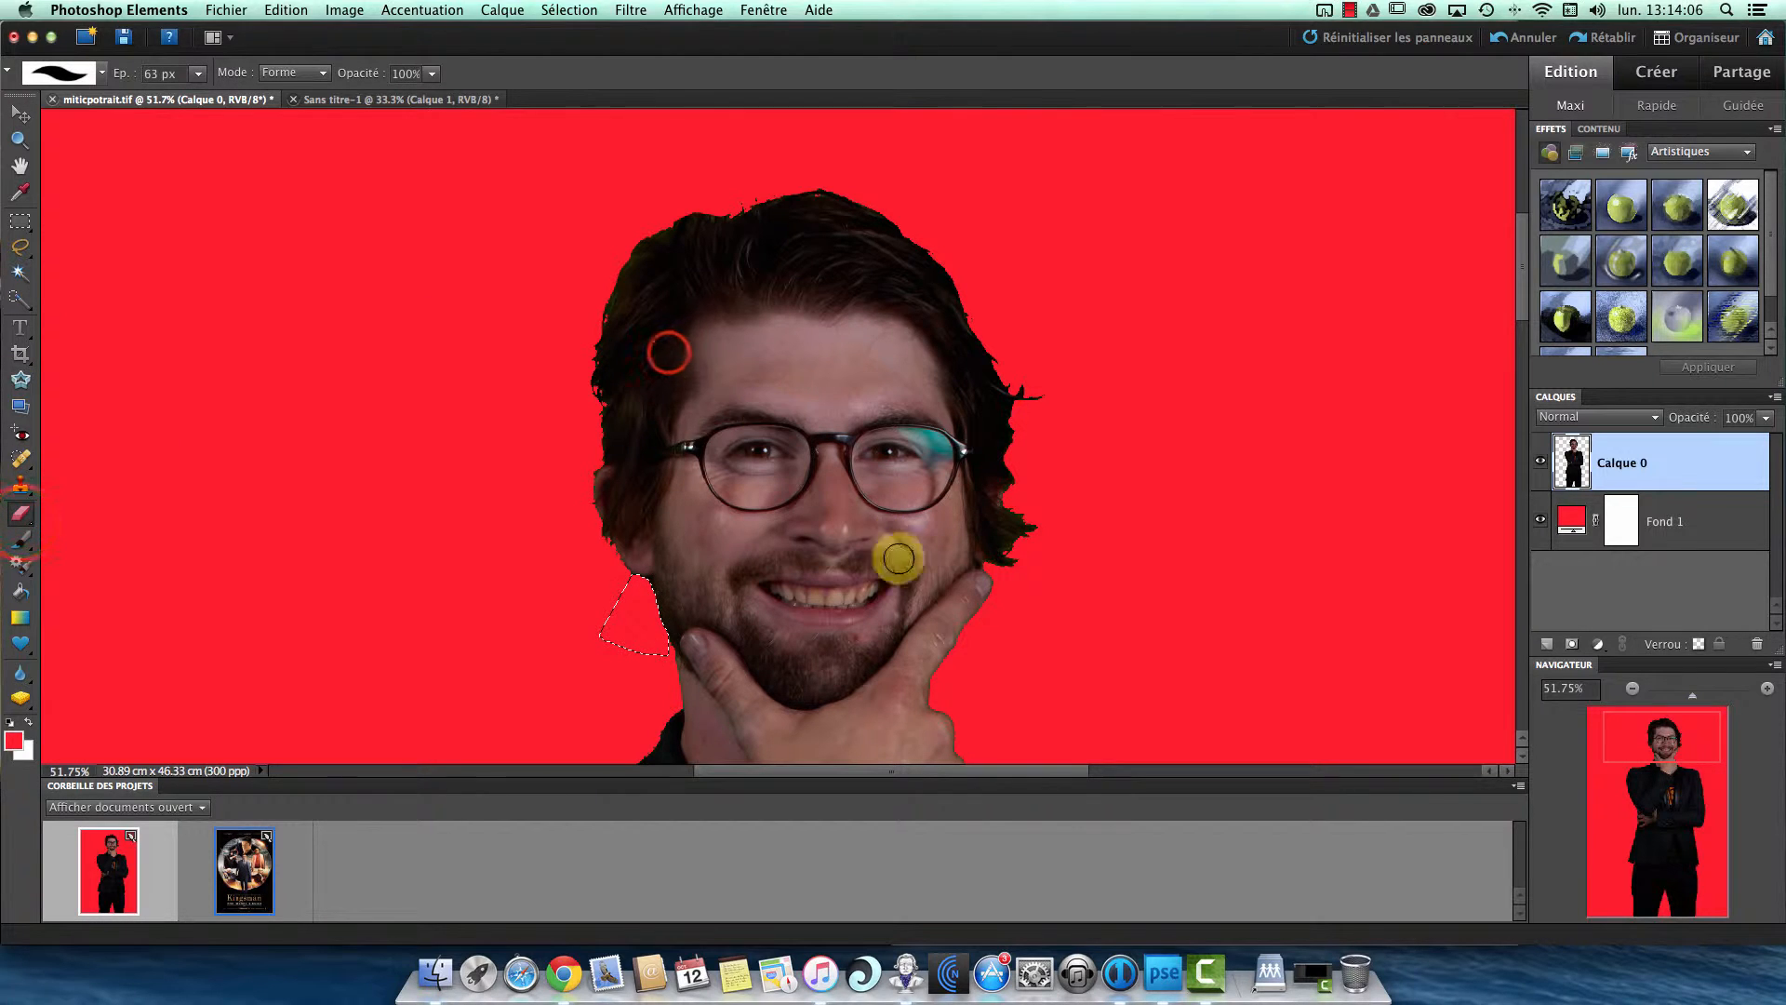
{"action": "left_click", "coordinate": [659, 577]}
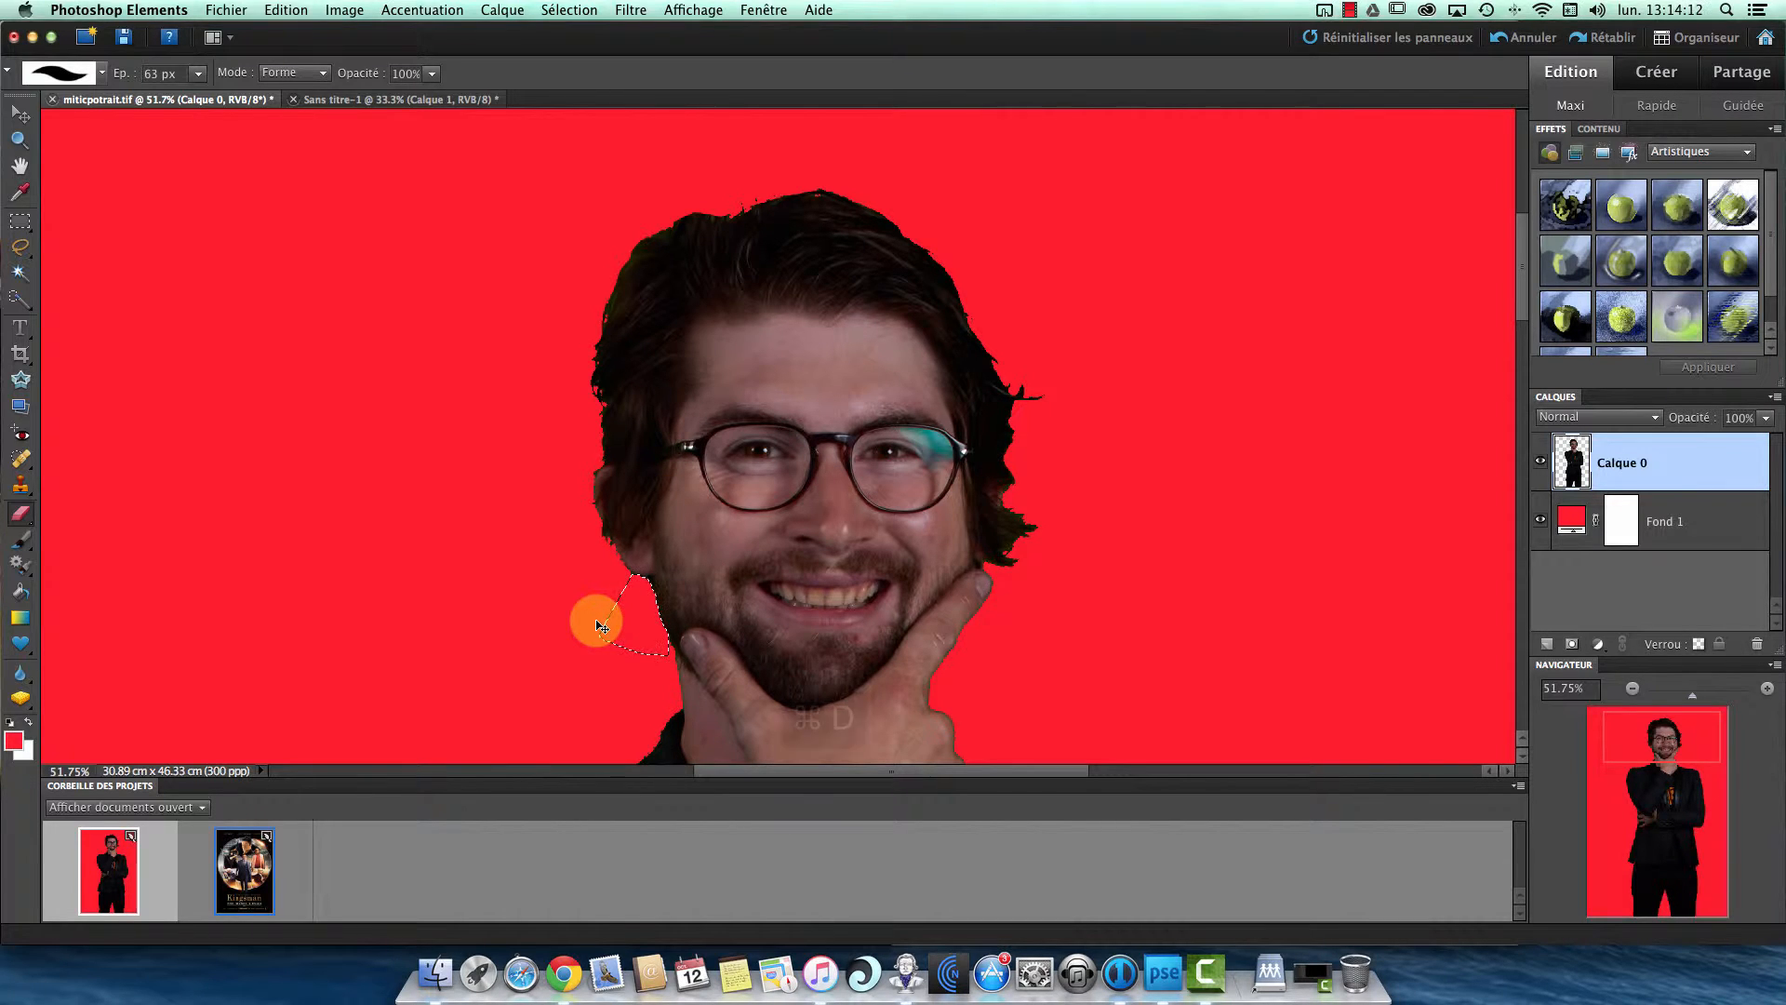
{"action": "key", "text": "super+d"}
- Examine the cutout's edges against the red background from the face down to the legs and back to the waist
{"action": "left_click_drag", "start_coordinate": [839, 515], "coordinate": [777, 347]}
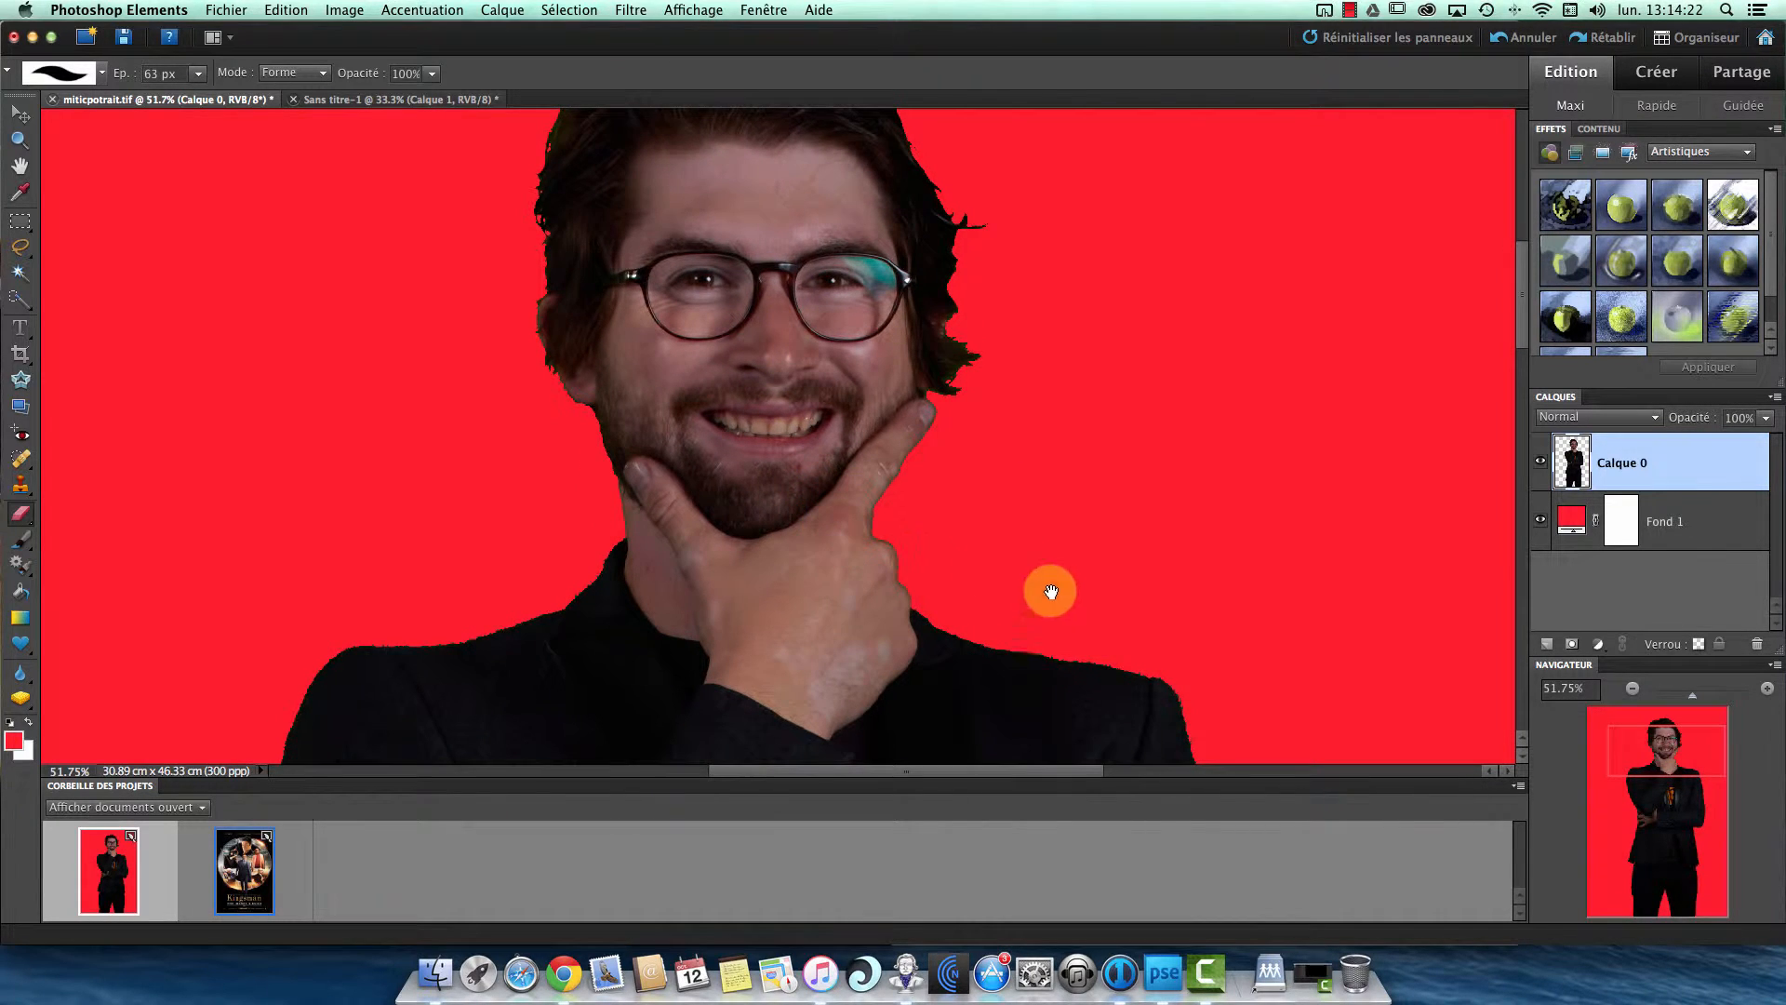
{"action": "left_click_drag", "start_coordinate": [1051, 592], "coordinate": [1029, 394]}
{"action": "left_click_drag", "start_coordinate": [433, 560], "coordinate": [510, 326]}
{"action": "left_click_drag", "start_coordinate": [1081, 401], "coordinate": [1048, 199]}
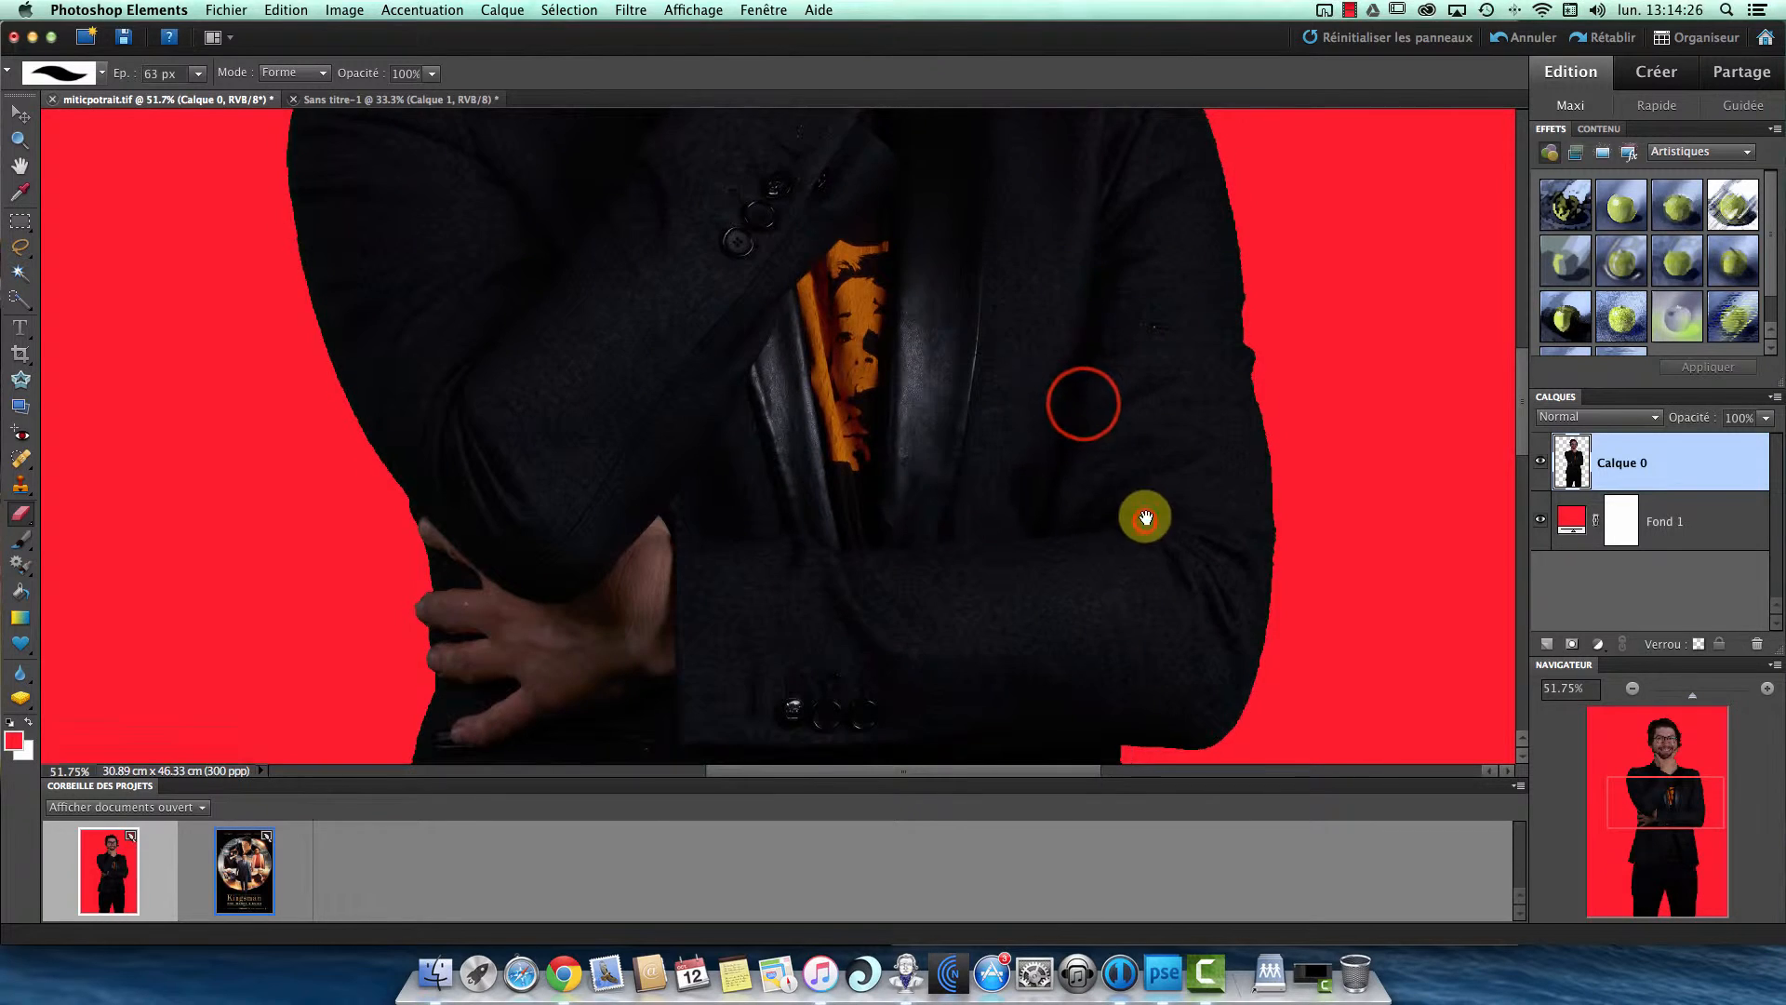
{"action": "left_click_drag", "start_coordinate": [1145, 517], "coordinate": [1116, 201]}
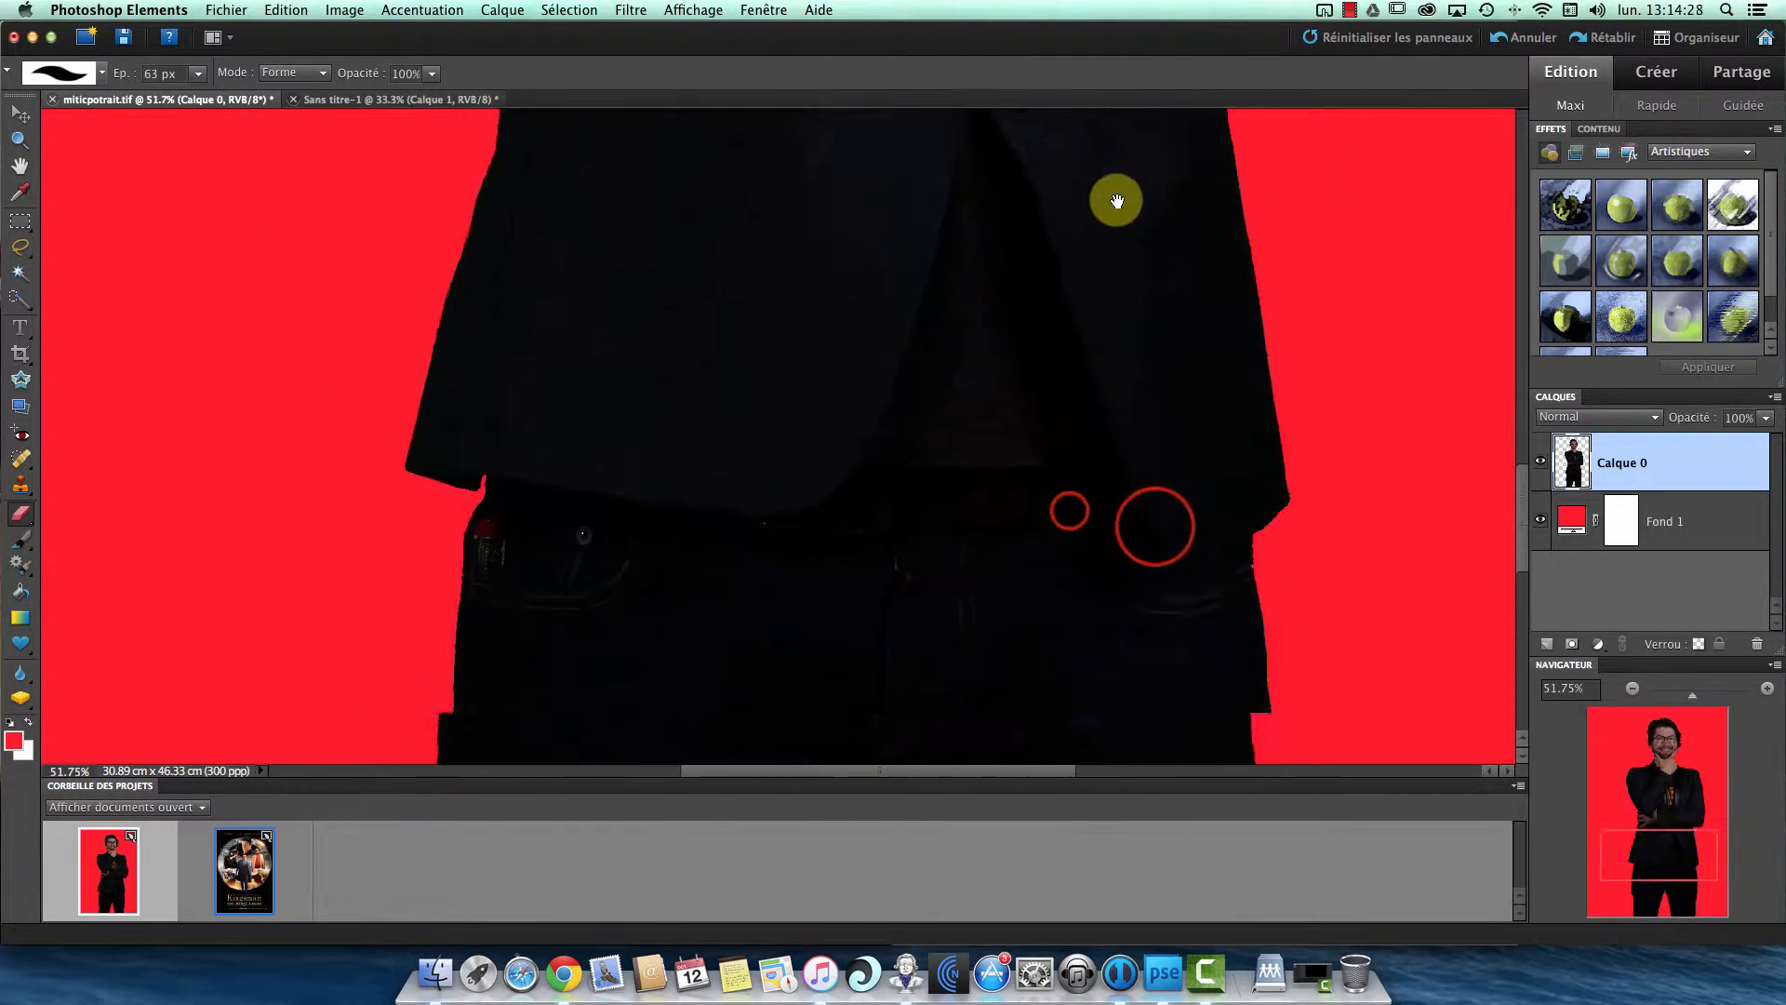
{"action": "left_click_drag", "start_coordinate": [1029, 427], "coordinate": [1056, 271]}
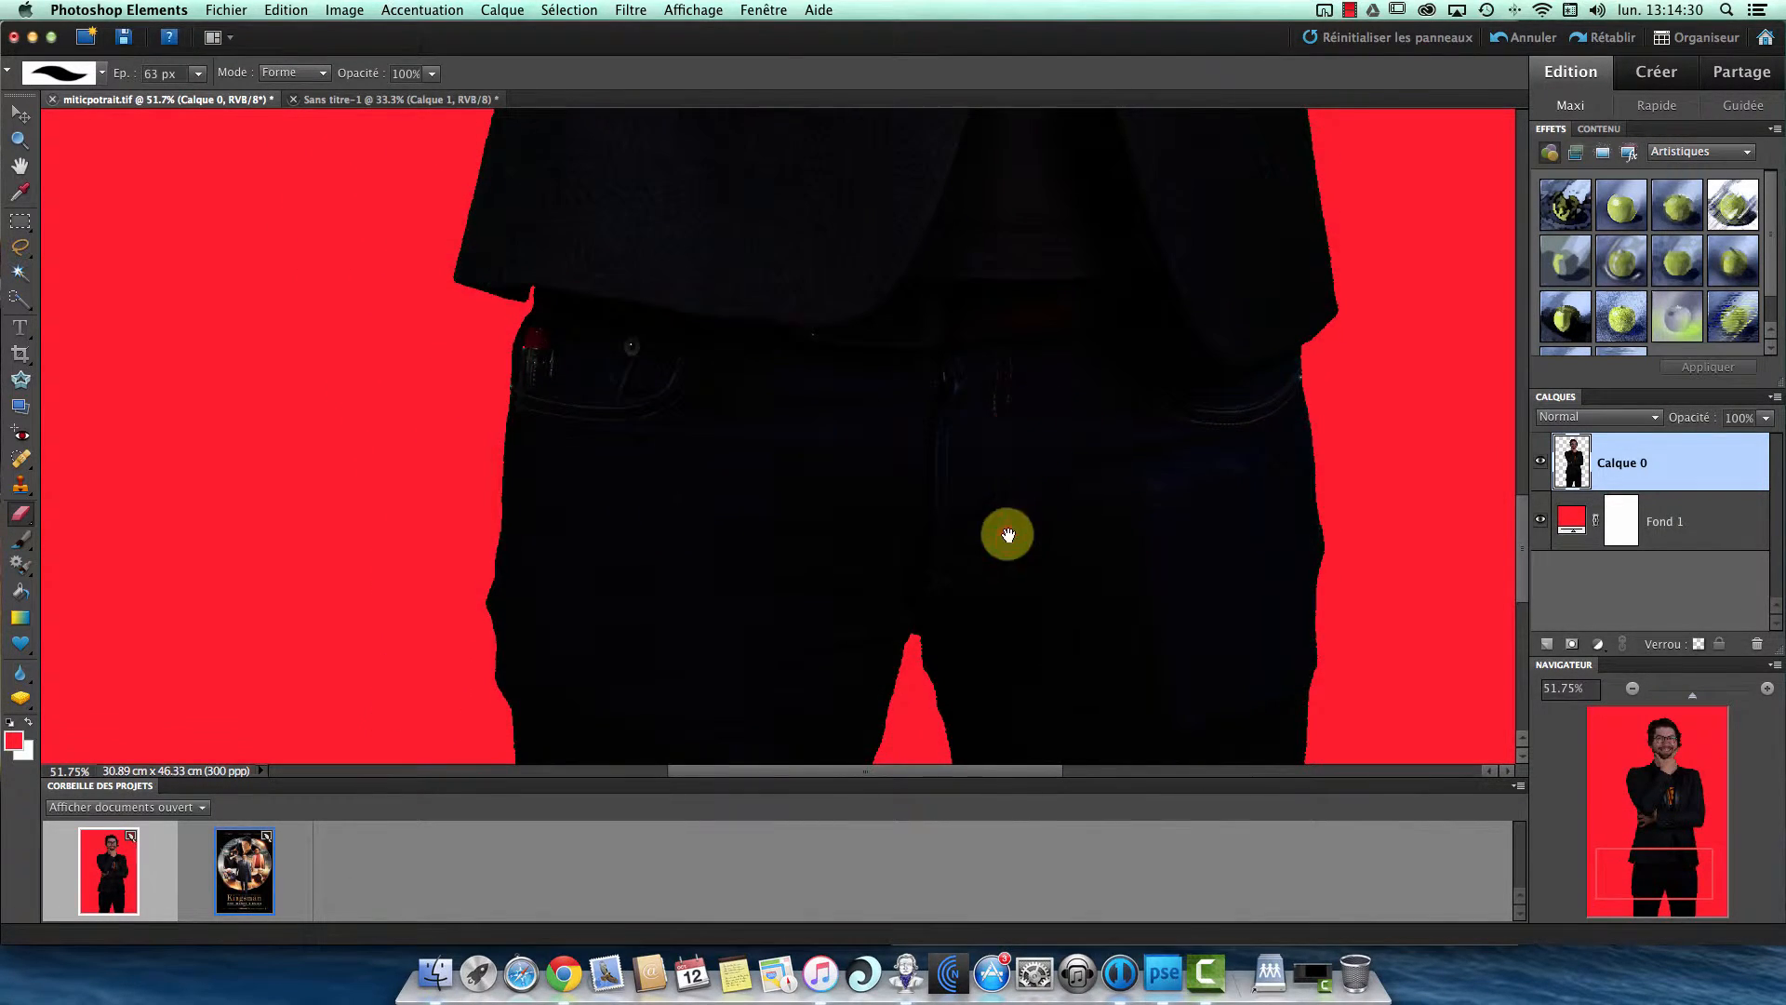
{"action": "left_click_drag", "start_coordinate": [1007, 535], "coordinate": [1021, 184]}
{"action": "left_click_drag", "start_coordinate": [985, 255], "coordinate": [985, 511]}
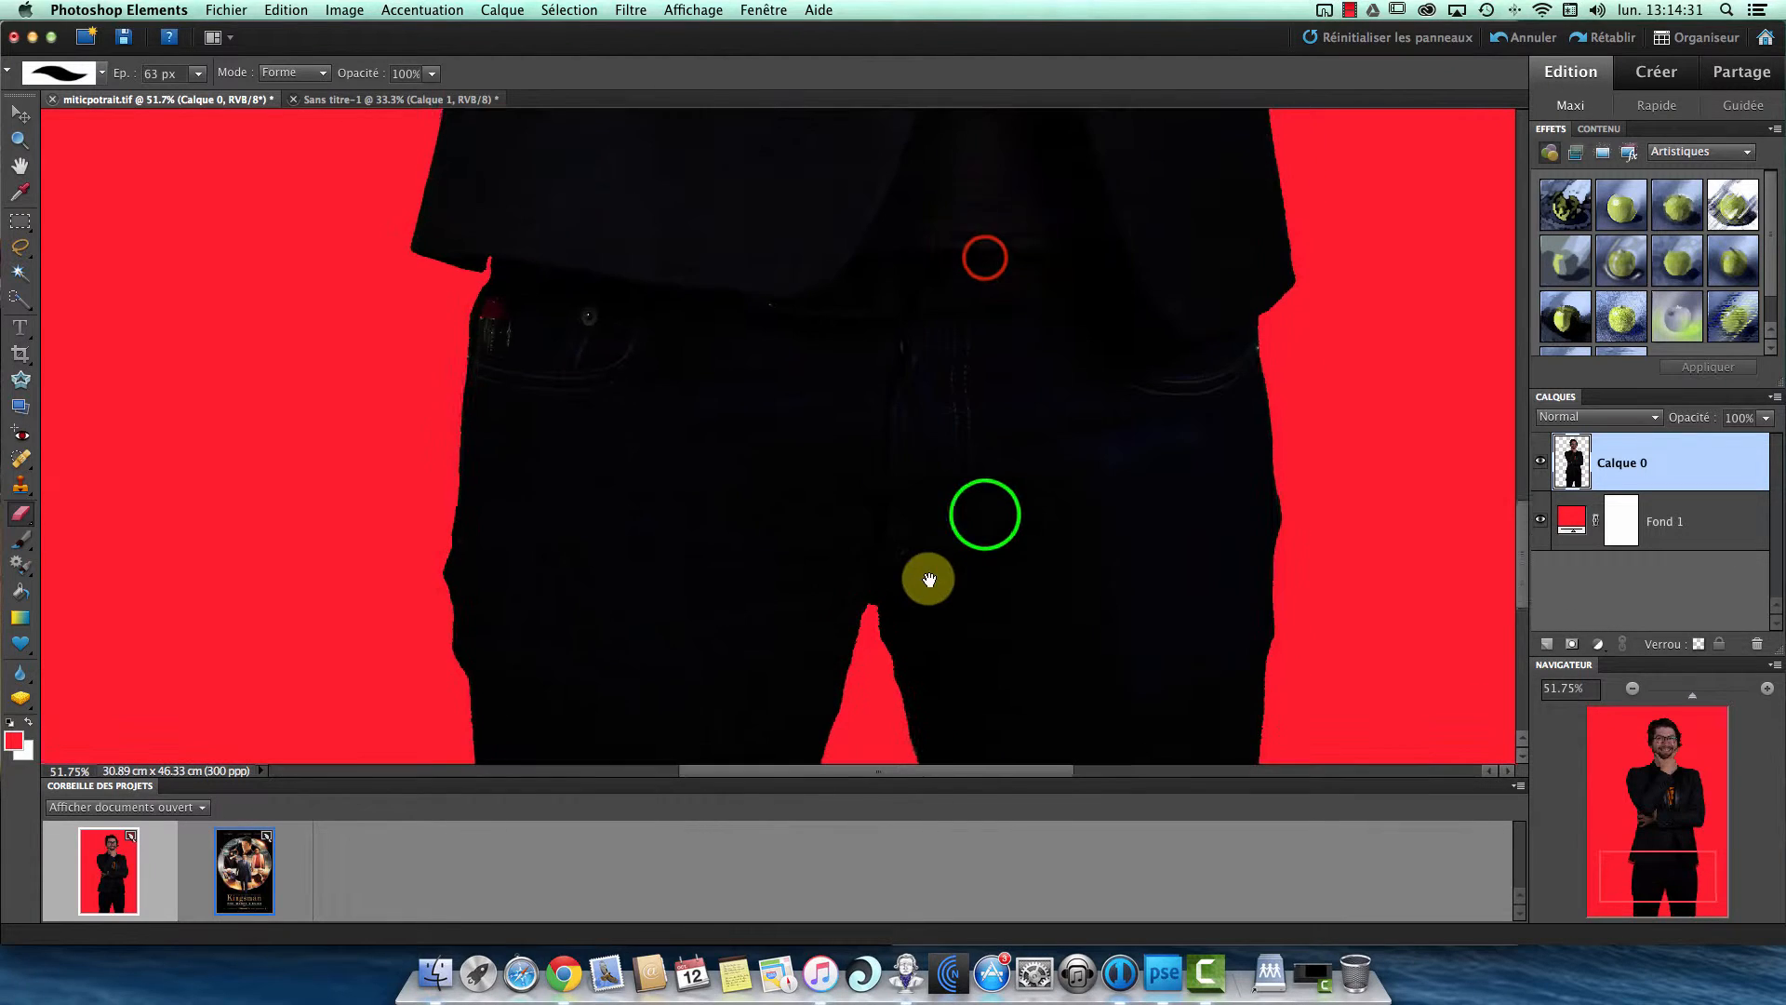
{"action": "right_click", "coordinate": [986, 518]}
{"action": "left_click", "coordinate": [949, 738]}
{"action": "left_click_drag", "start_coordinate": [952, 391], "coordinate": [929, 610]}
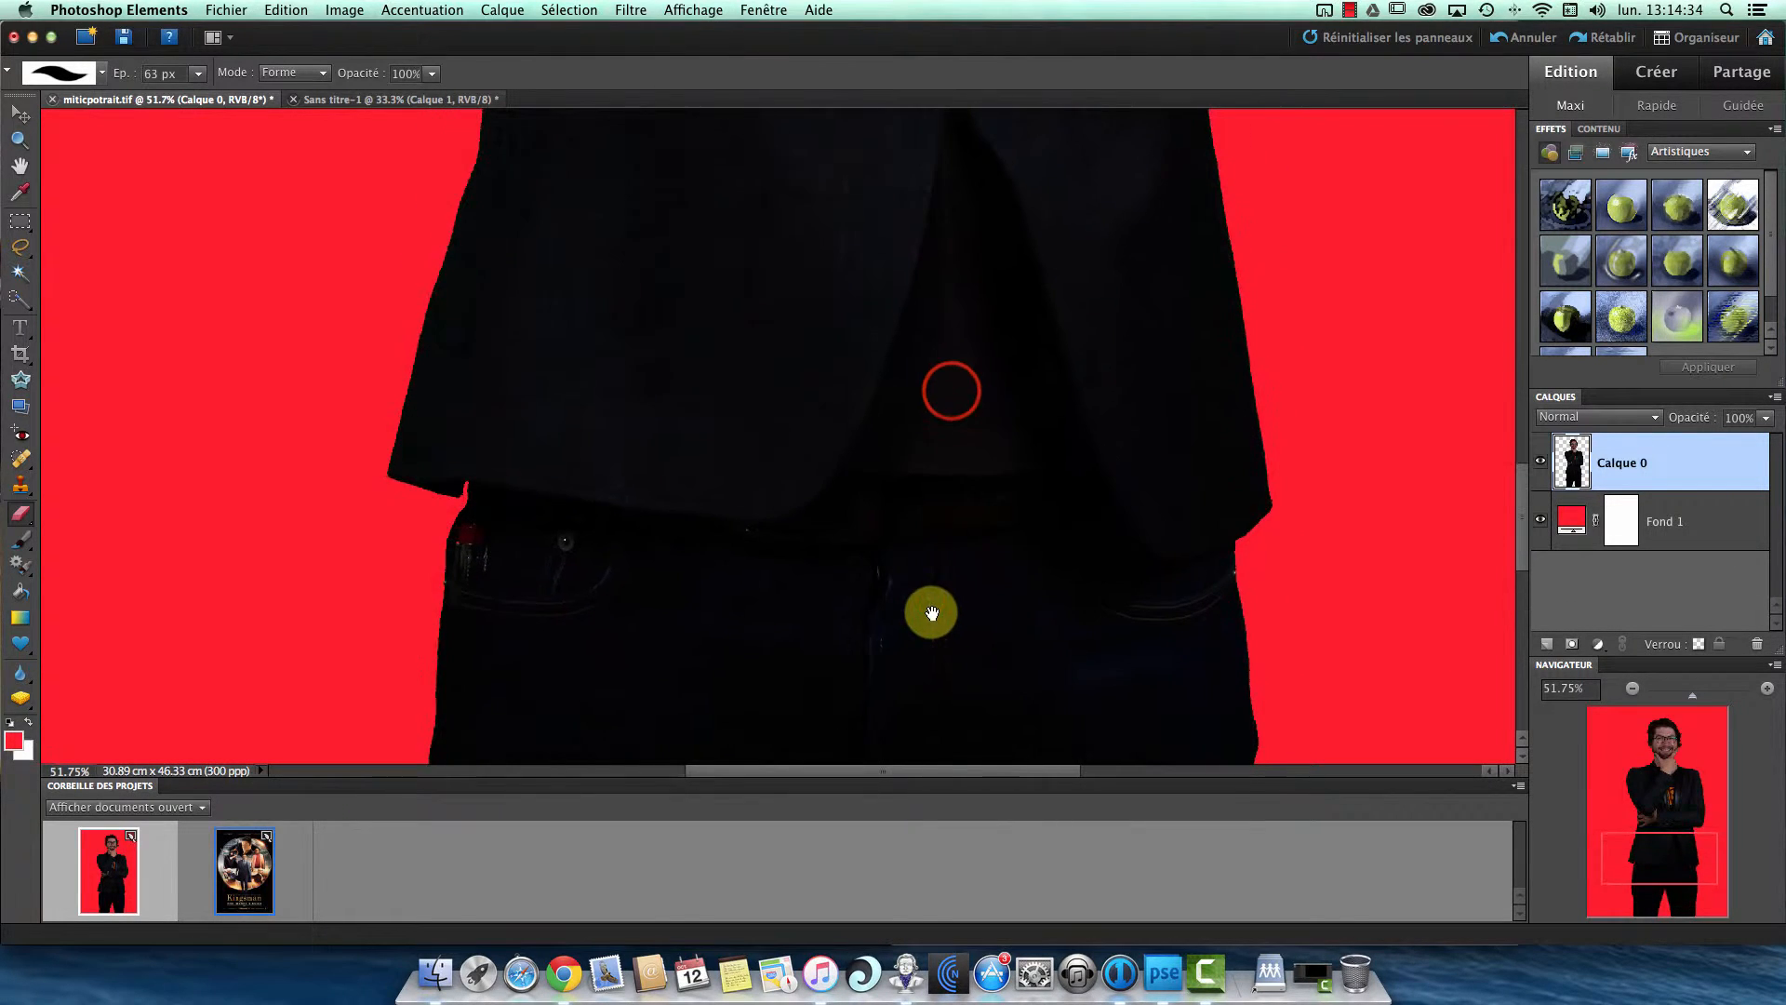
{"action": "left_click_drag", "start_coordinate": [949, 378], "coordinate": [901, 670]}
{"action": "left_click_drag", "start_coordinate": [923, 562], "coordinate": [917, 630]}
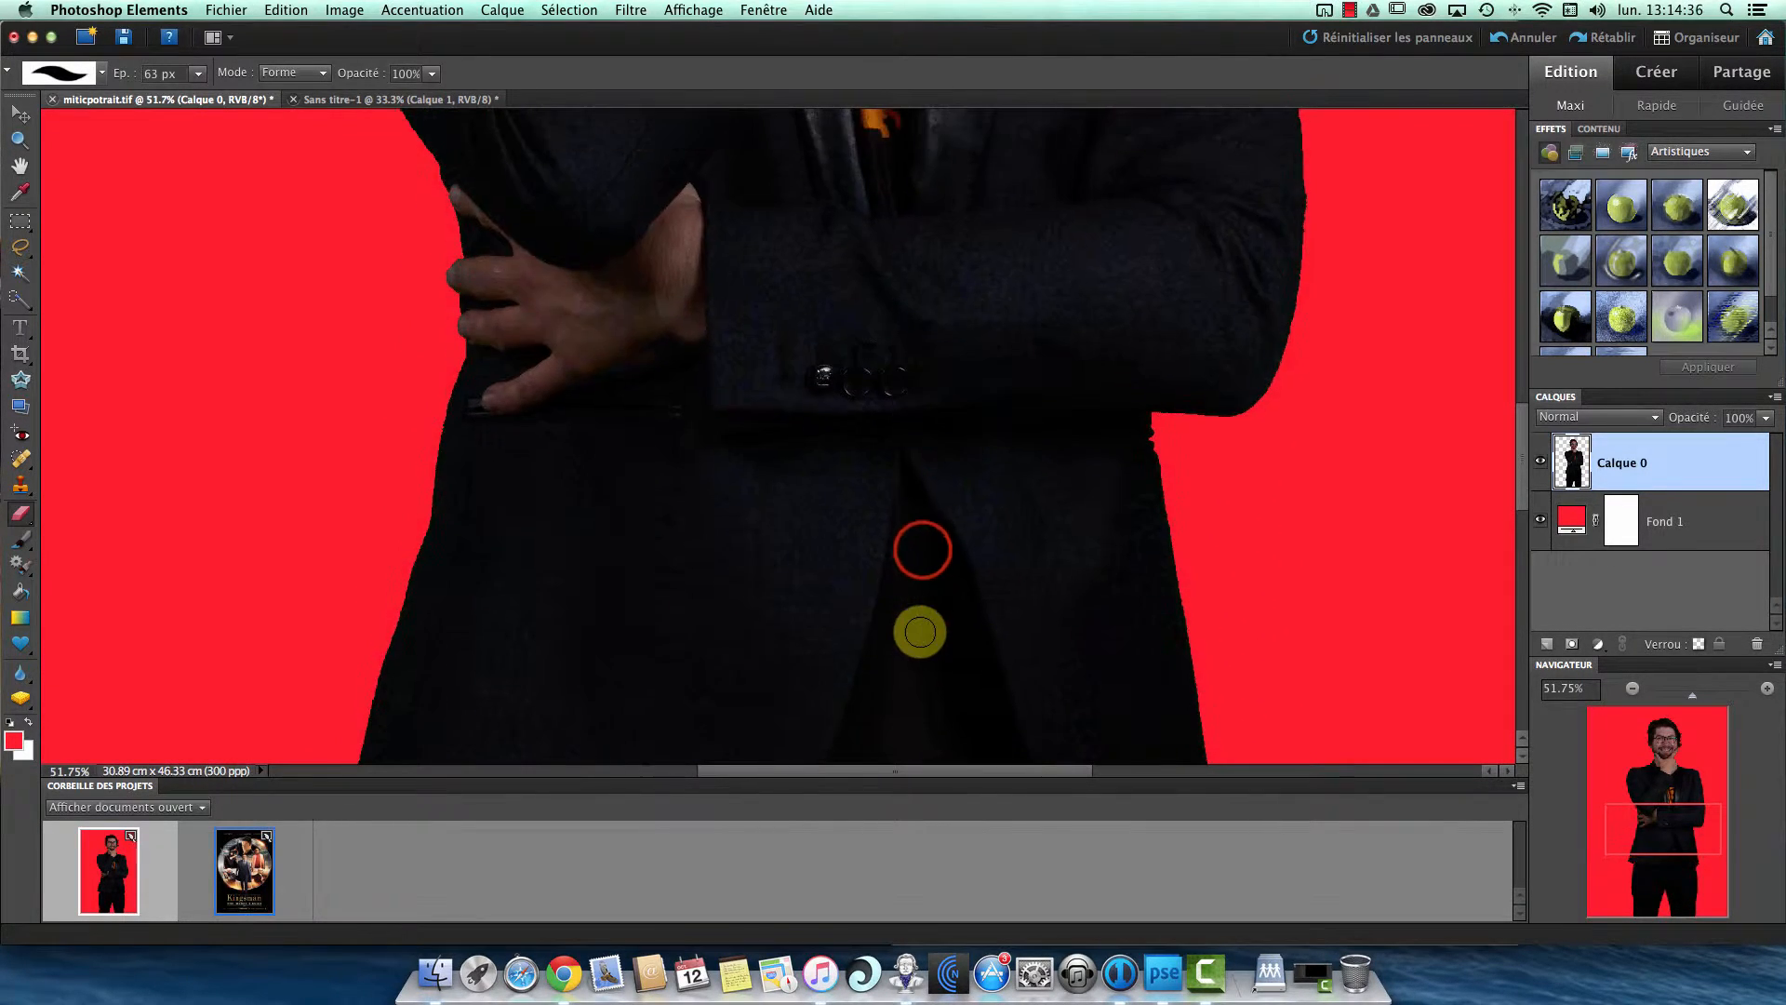
- View the whole cutout figure at 12.5%, and inspect the shoulder and sleeve edges at 50%
{"action": "left_click", "coordinate": [1630, 689]}
{"action": "left_click", "coordinate": [1630, 688]}
{"action": "left_click", "coordinate": [1629, 688]}
{"action": "left_click", "coordinate": [1630, 688]}
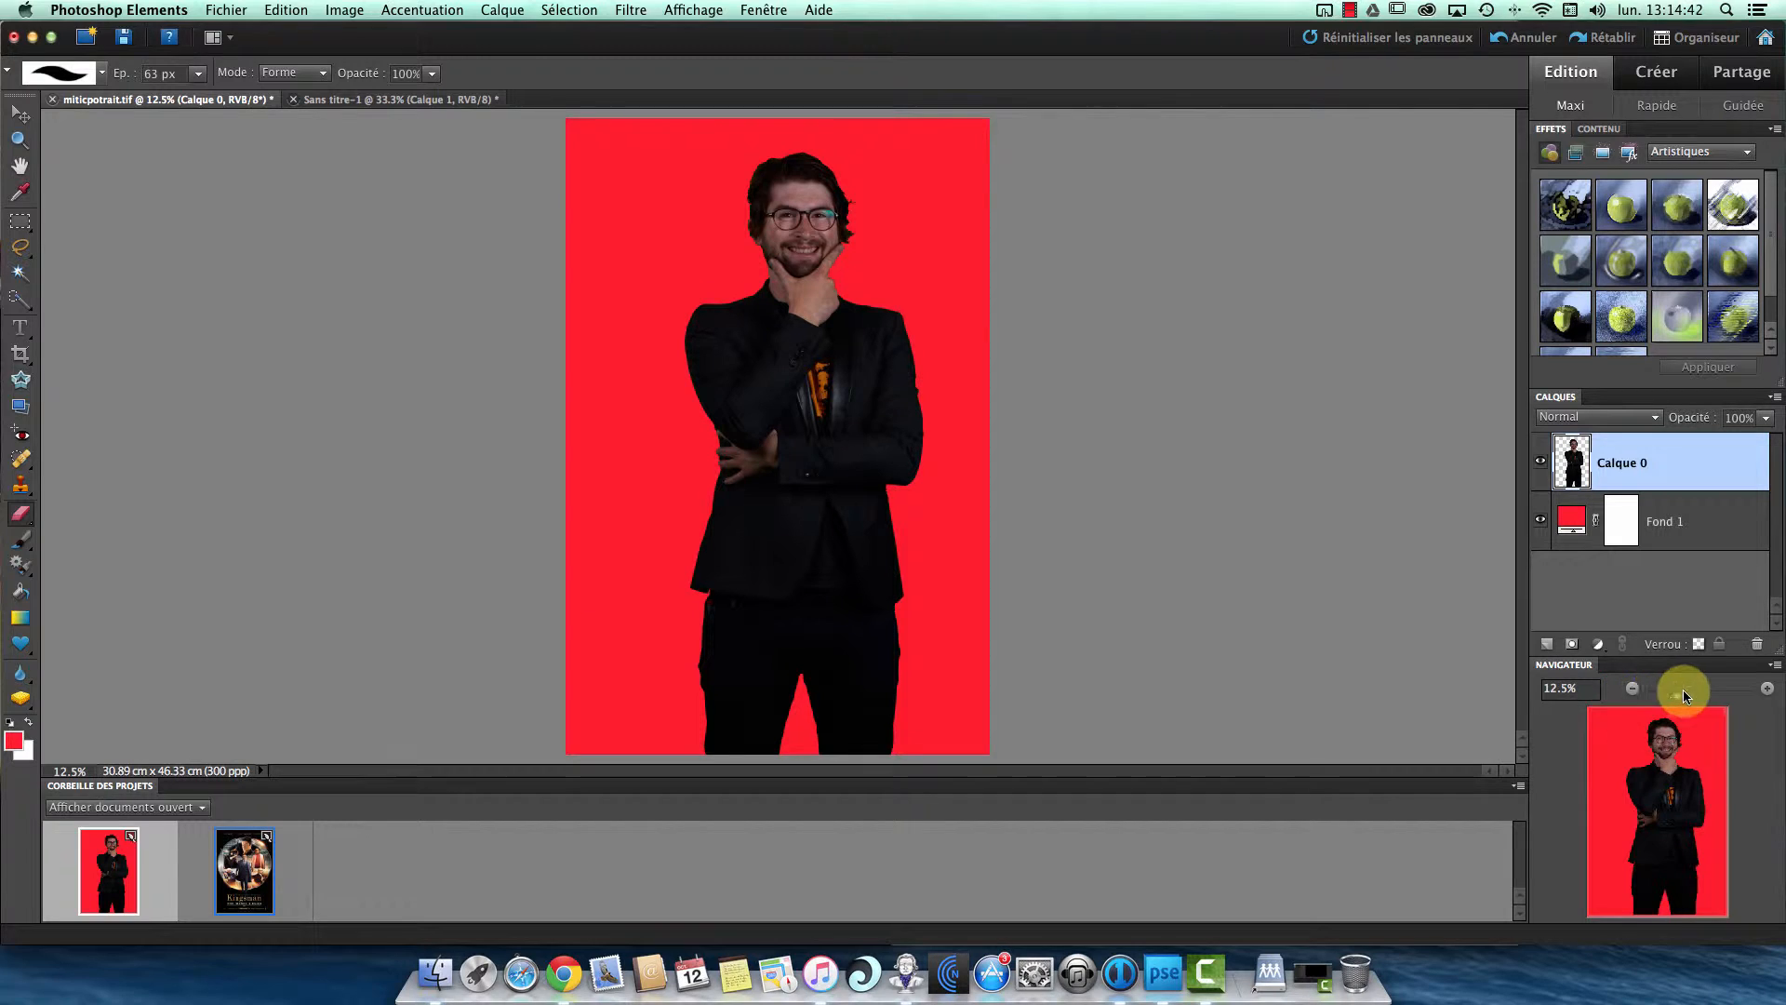
{"action": "left_click", "coordinate": [1765, 689]}
{"action": "left_click", "coordinate": [1766, 689]}
{"action": "left_click", "coordinate": [1765, 690]}
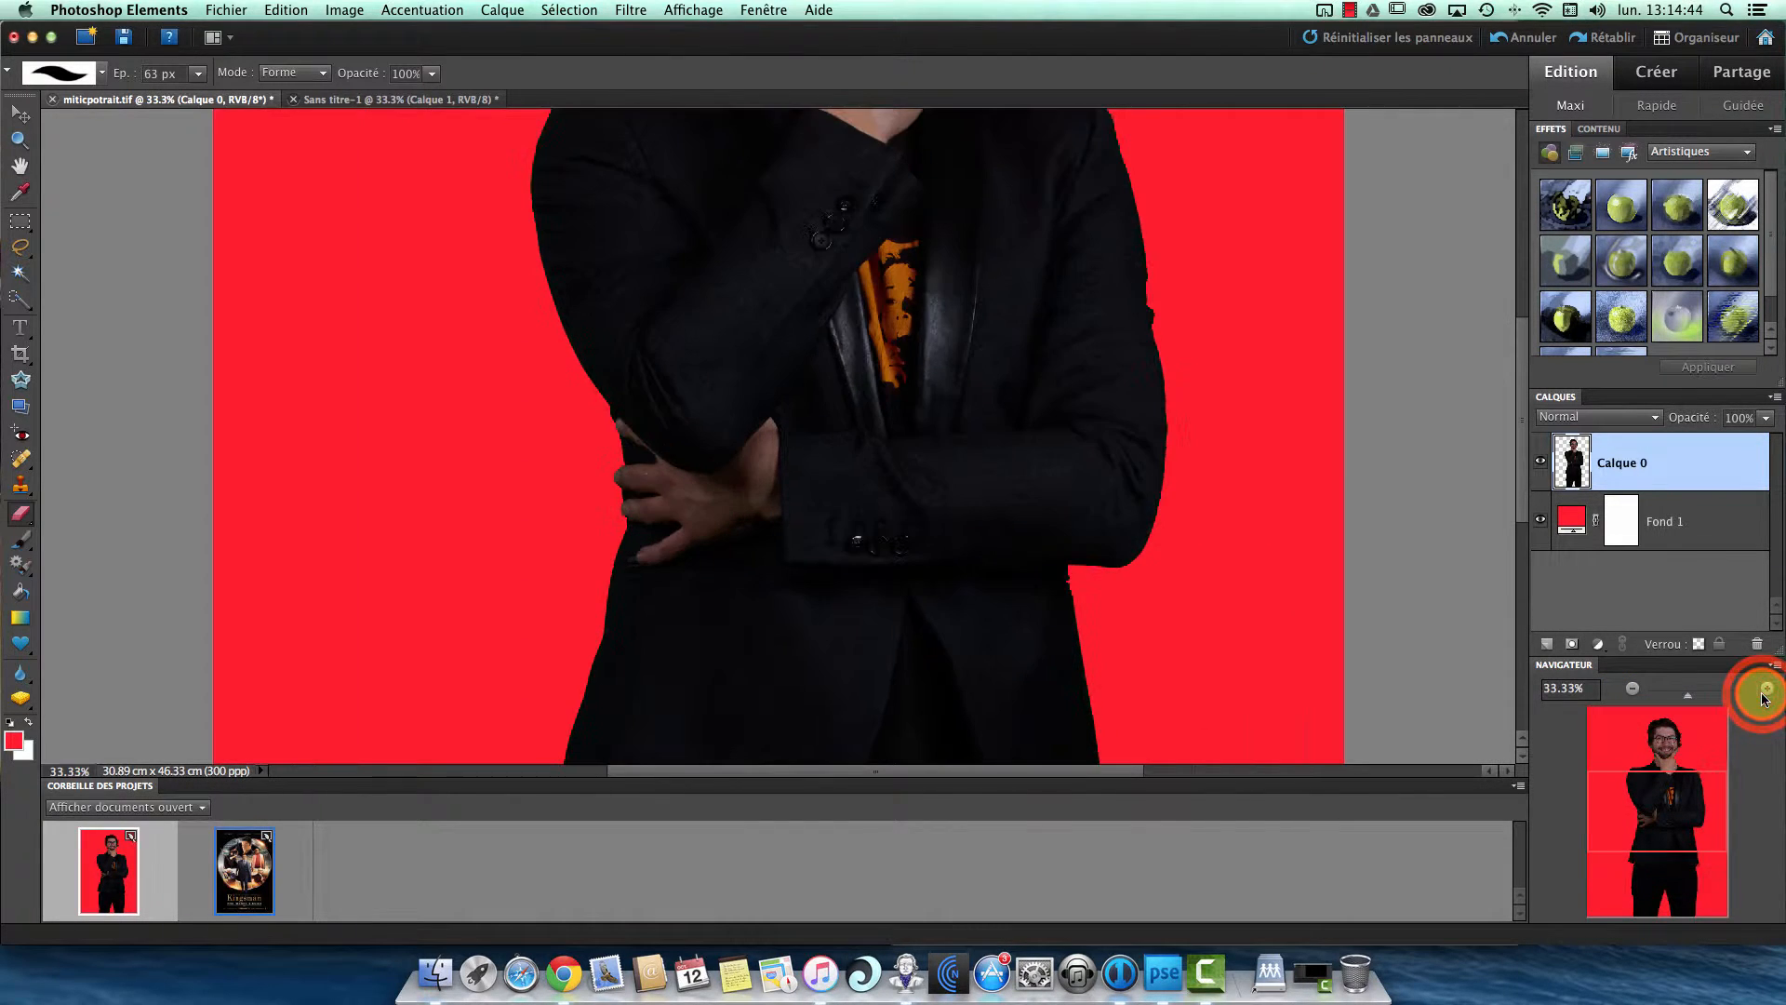
{"action": "left_click", "coordinate": [1766, 689]}
{"action": "left_click_drag", "start_coordinate": [1123, 235], "coordinate": [980, 623]}
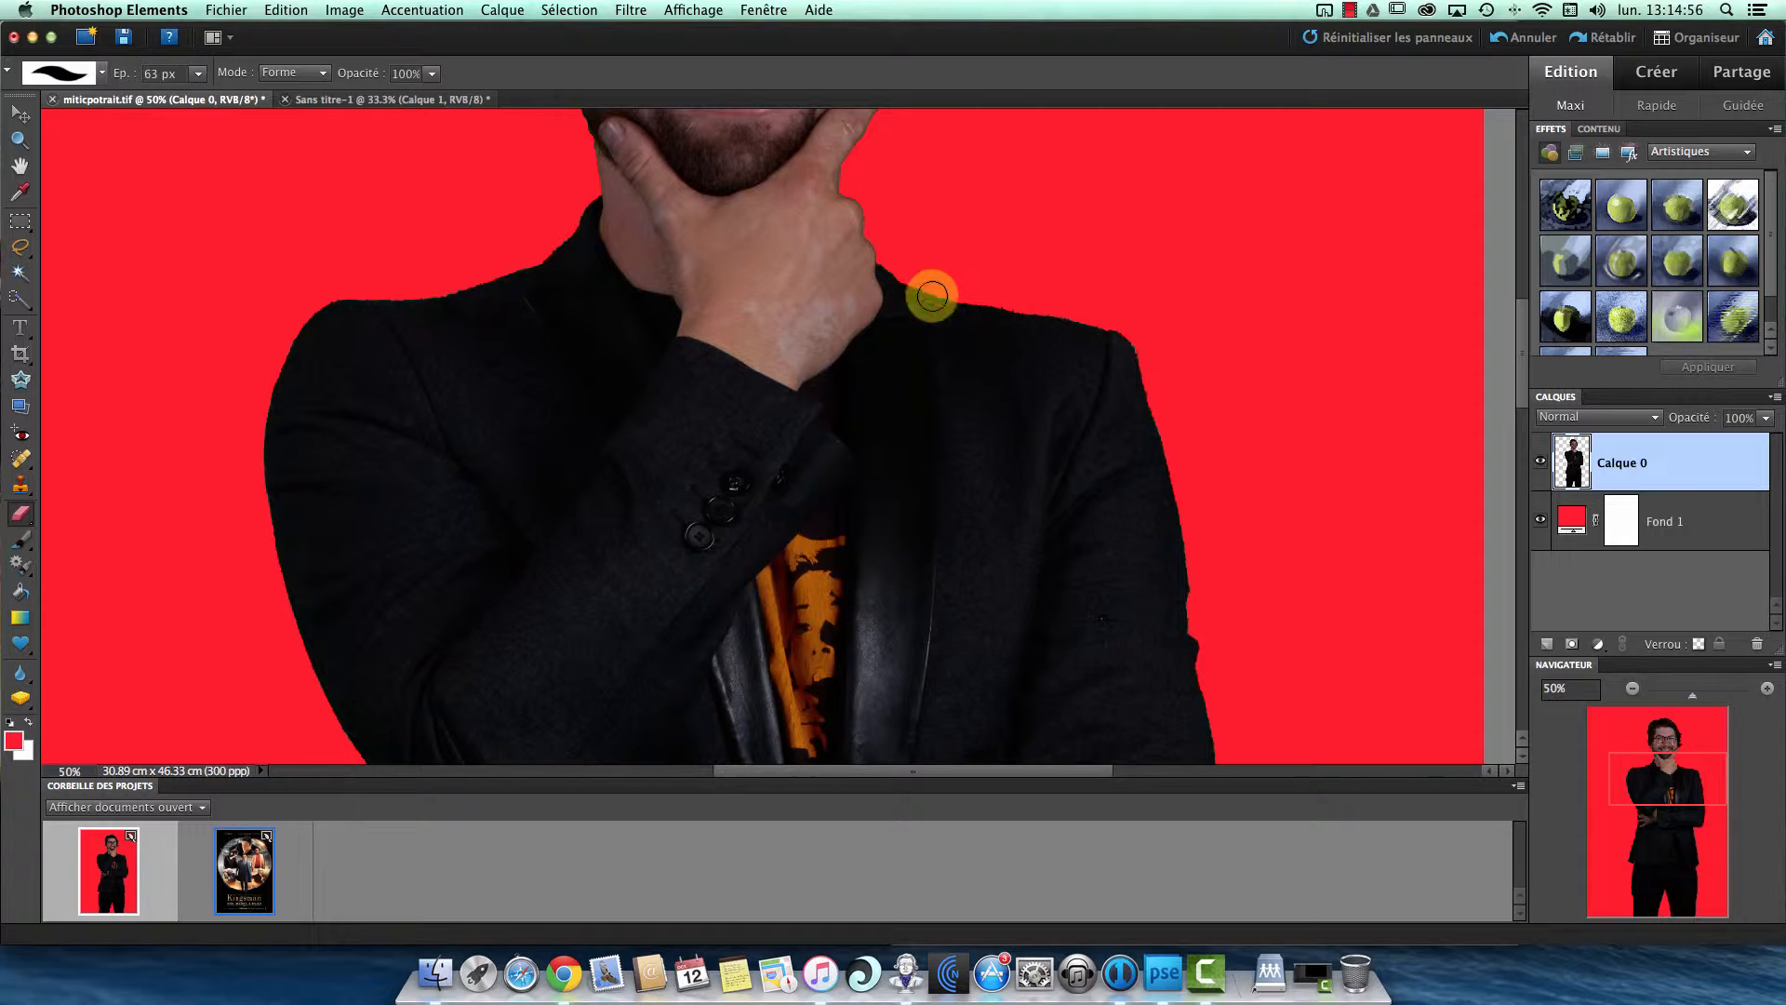
{"action": "left_click", "coordinate": [1348, 11]}
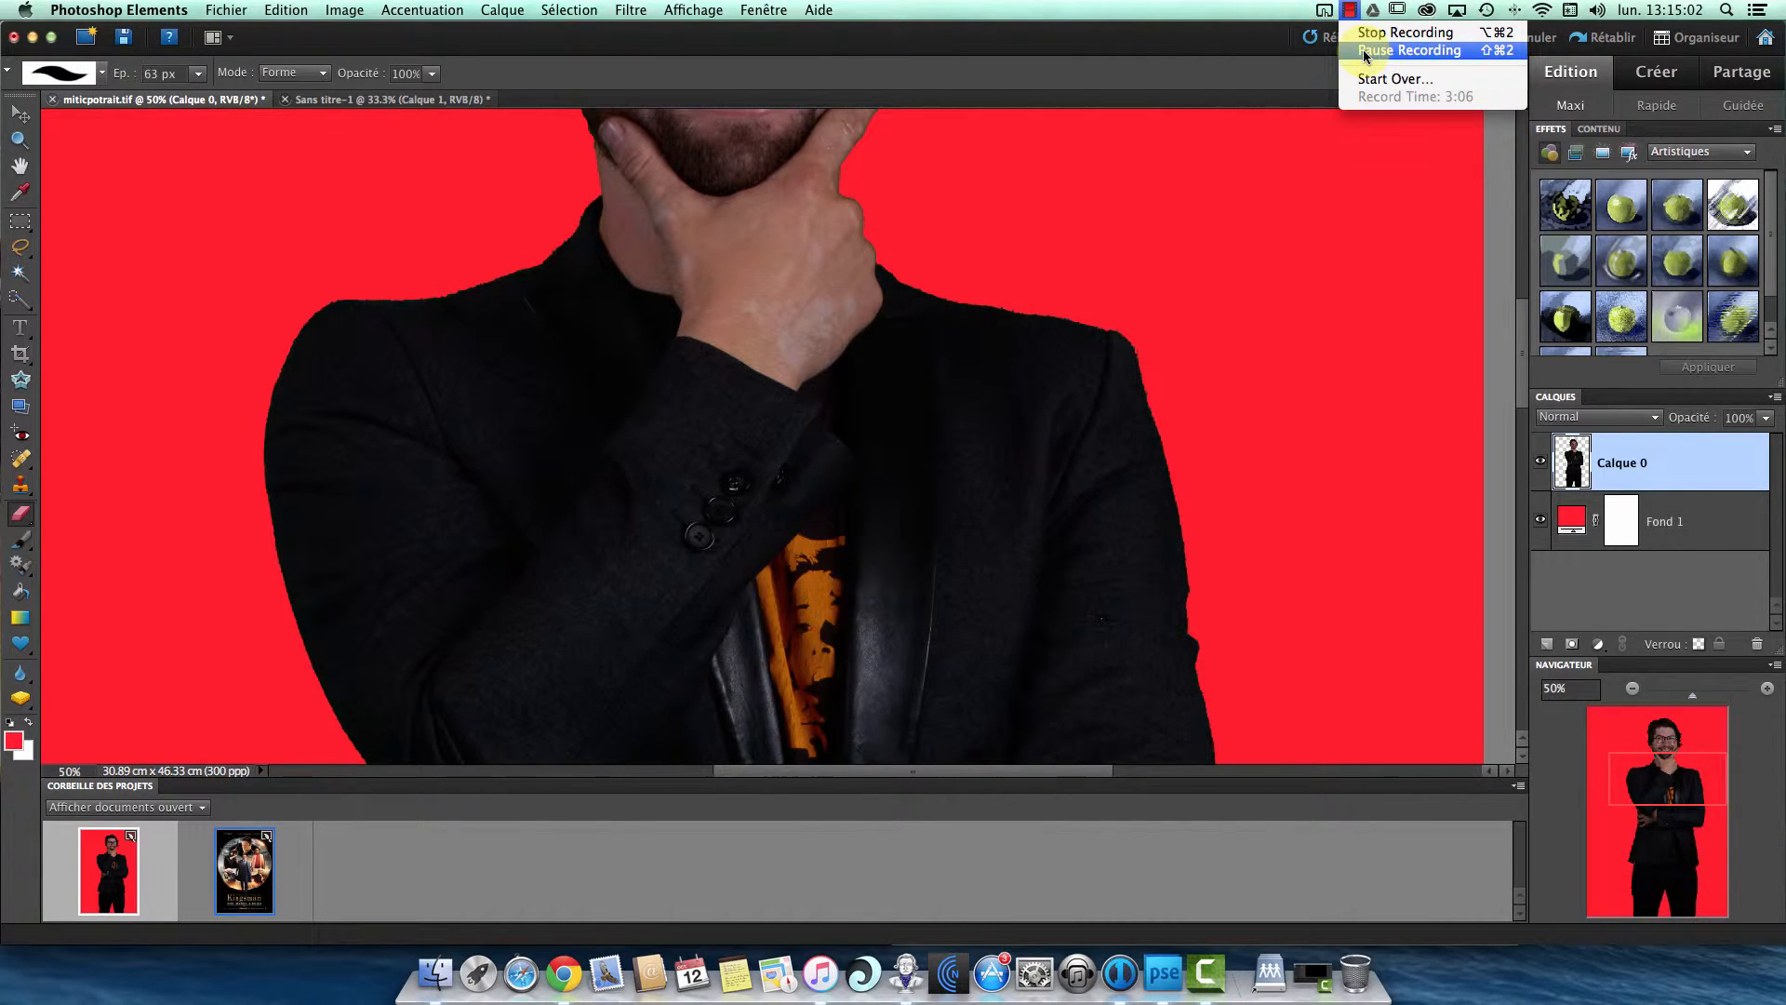
{"action": "left_click", "coordinate": [1365, 51]}
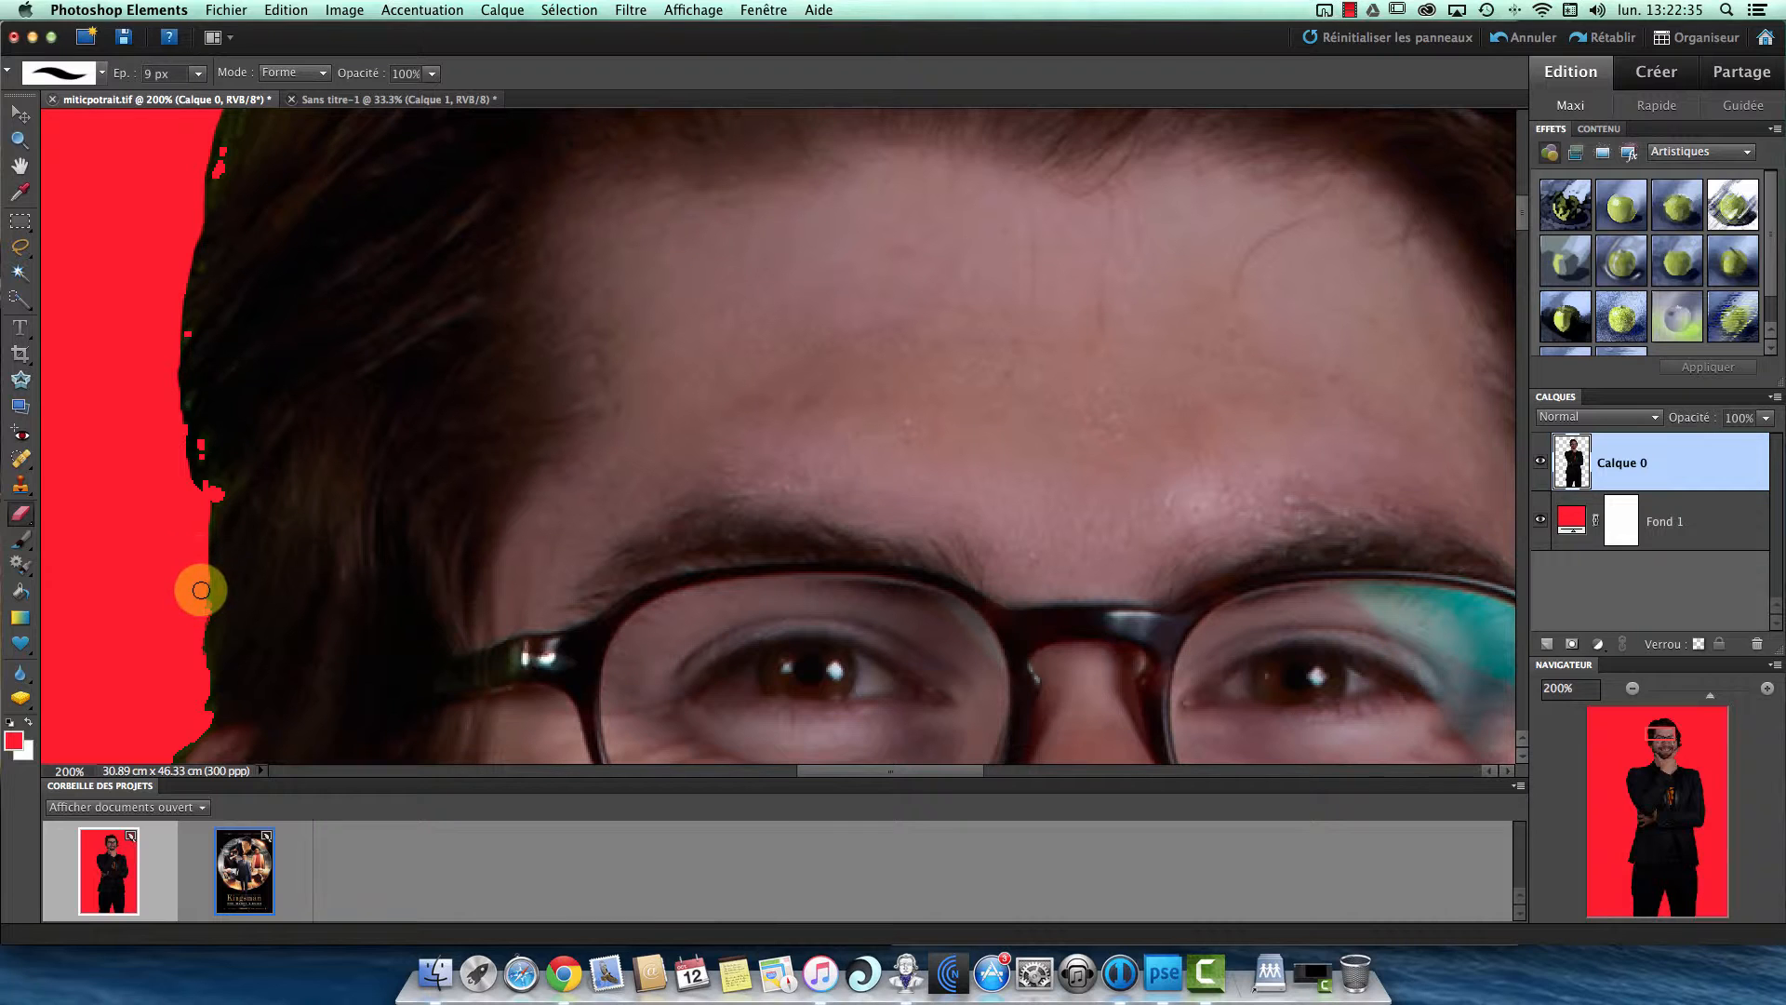
- Erase the ragged fringe along the hair beside the temple and down the ear on Calque 0 with the 9 px Eraser
{"action": "left_click_drag", "start_coordinate": [201, 603], "coordinate": [196, 728]}
{"action": "mouse_move", "coordinate": [176, 667]}
{"action": "left_mouse_down"}
{"action": "mouse_move", "coordinate": [291, 315]}
{"action": "mouse_move", "coordinate": [289, 488]}
{"action": "left_mouse_up"}
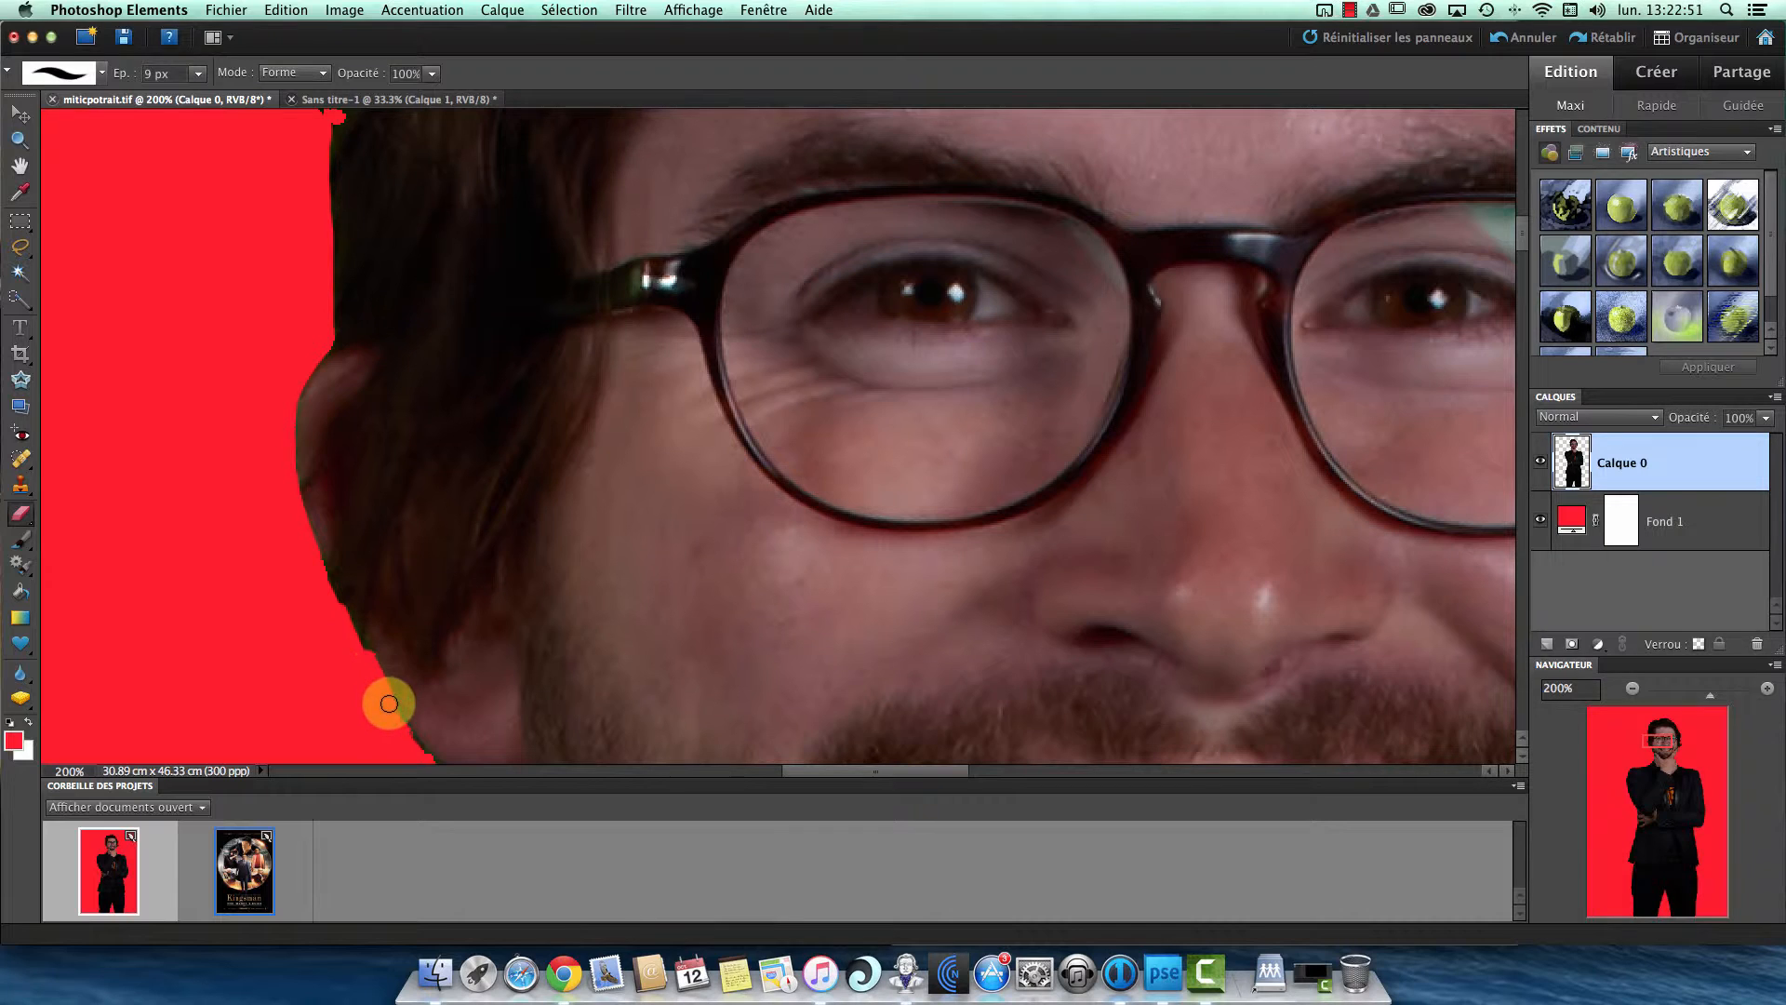
{"action": "scroll", "coordinate": [462, 661], "scroll_direction": "down", "scroll_amount": 5}
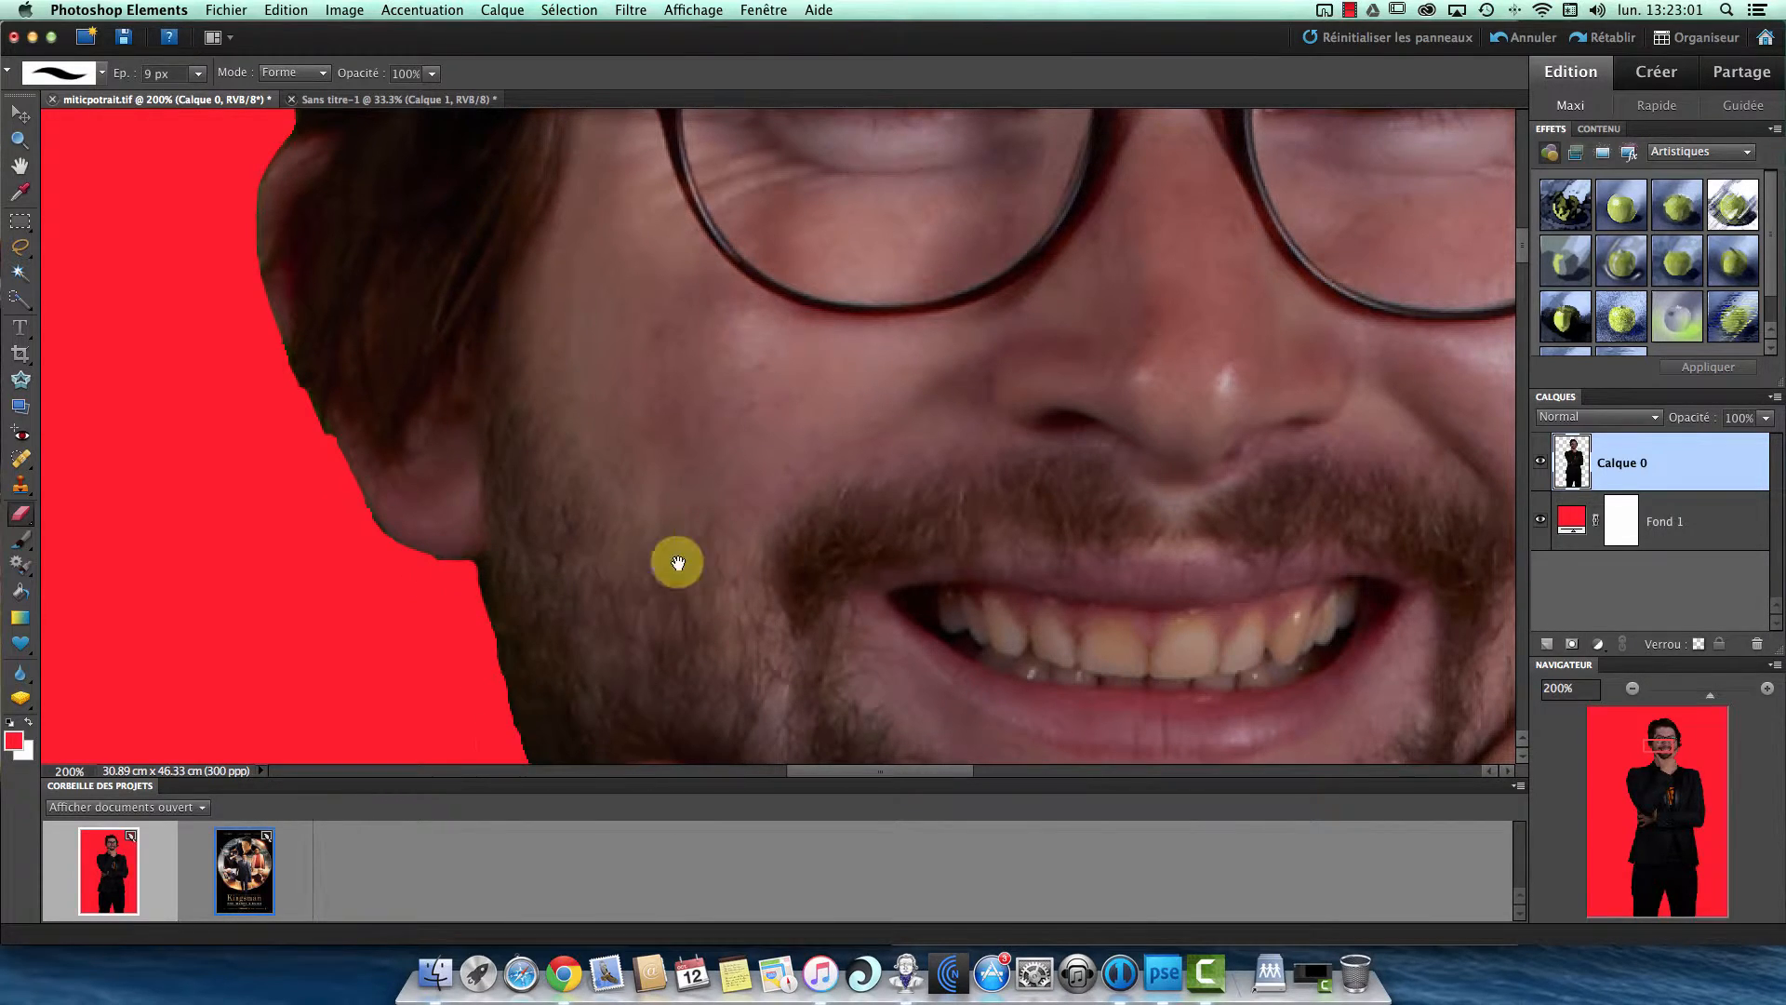
- Examine the hair outline around the top and both sides of the head, viewing the whole head at 66.67%
{"action": "scroll", "coordinate": [642, 576], "scroll_direction": "up", "scroll_amount": 7}
{"action": "scroll", "coordinate": [627, 636], "scroll_direction": "up", "scroll_amount": 20}
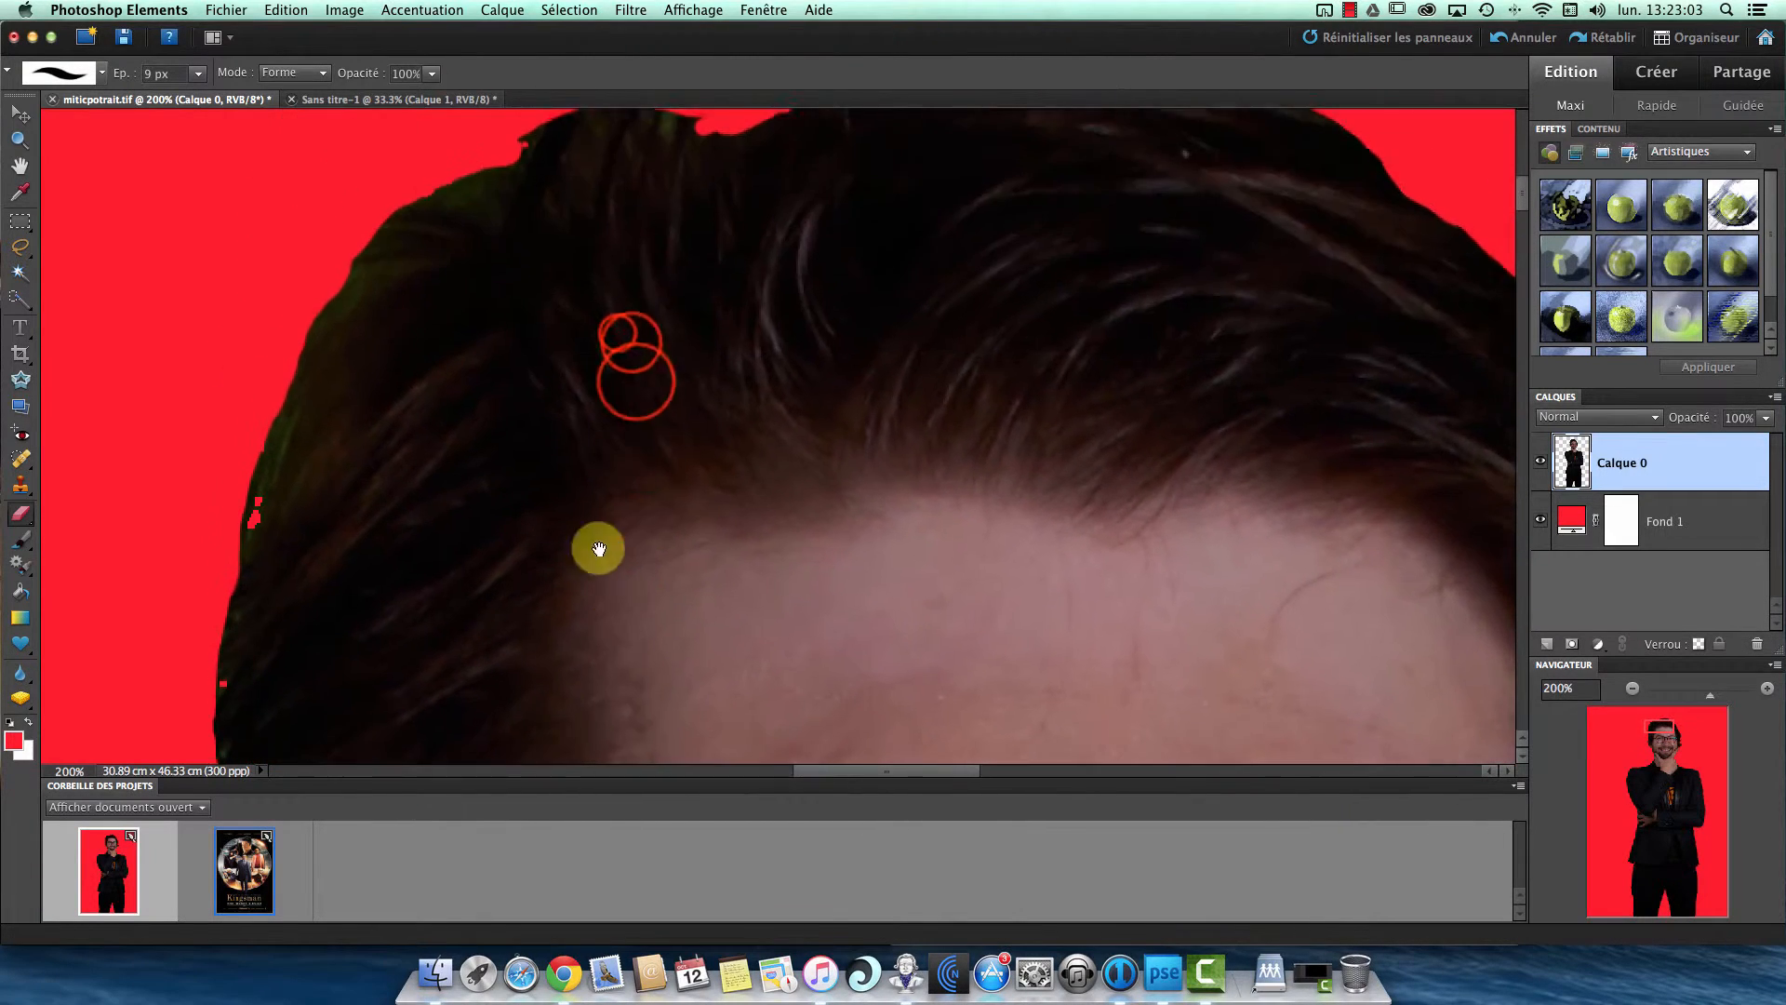
{"action": "left_click", "coordinate": [1633, 688]}
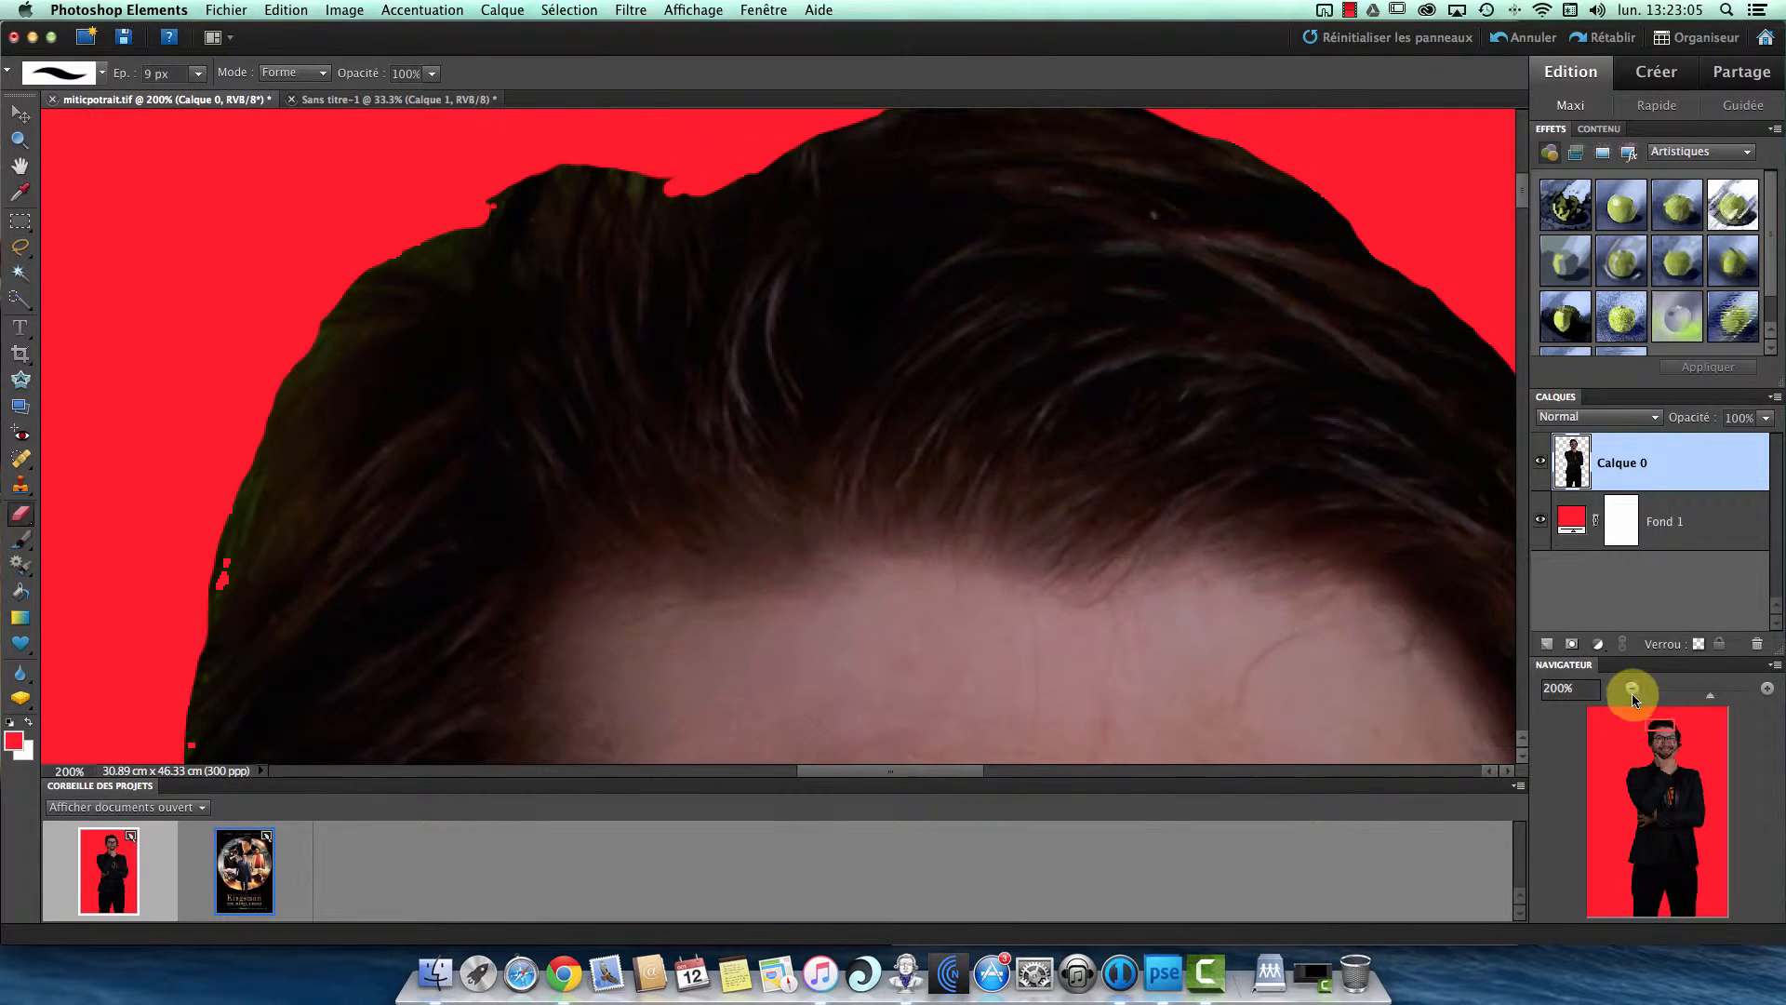
{"action": "left_click", "coordinate": [1633, 688]}
{"action": "left_click_drag", "start_coordinate": [845, 351], "coordinate": [720, 123]}
{"action": "left_click_drag", "start_coordinate": [797, 400], "coordinate": [745, 301]}
{"action": "left_click_drag", "start_coordinate": [848, 273], "coordinate": [848, 349]}
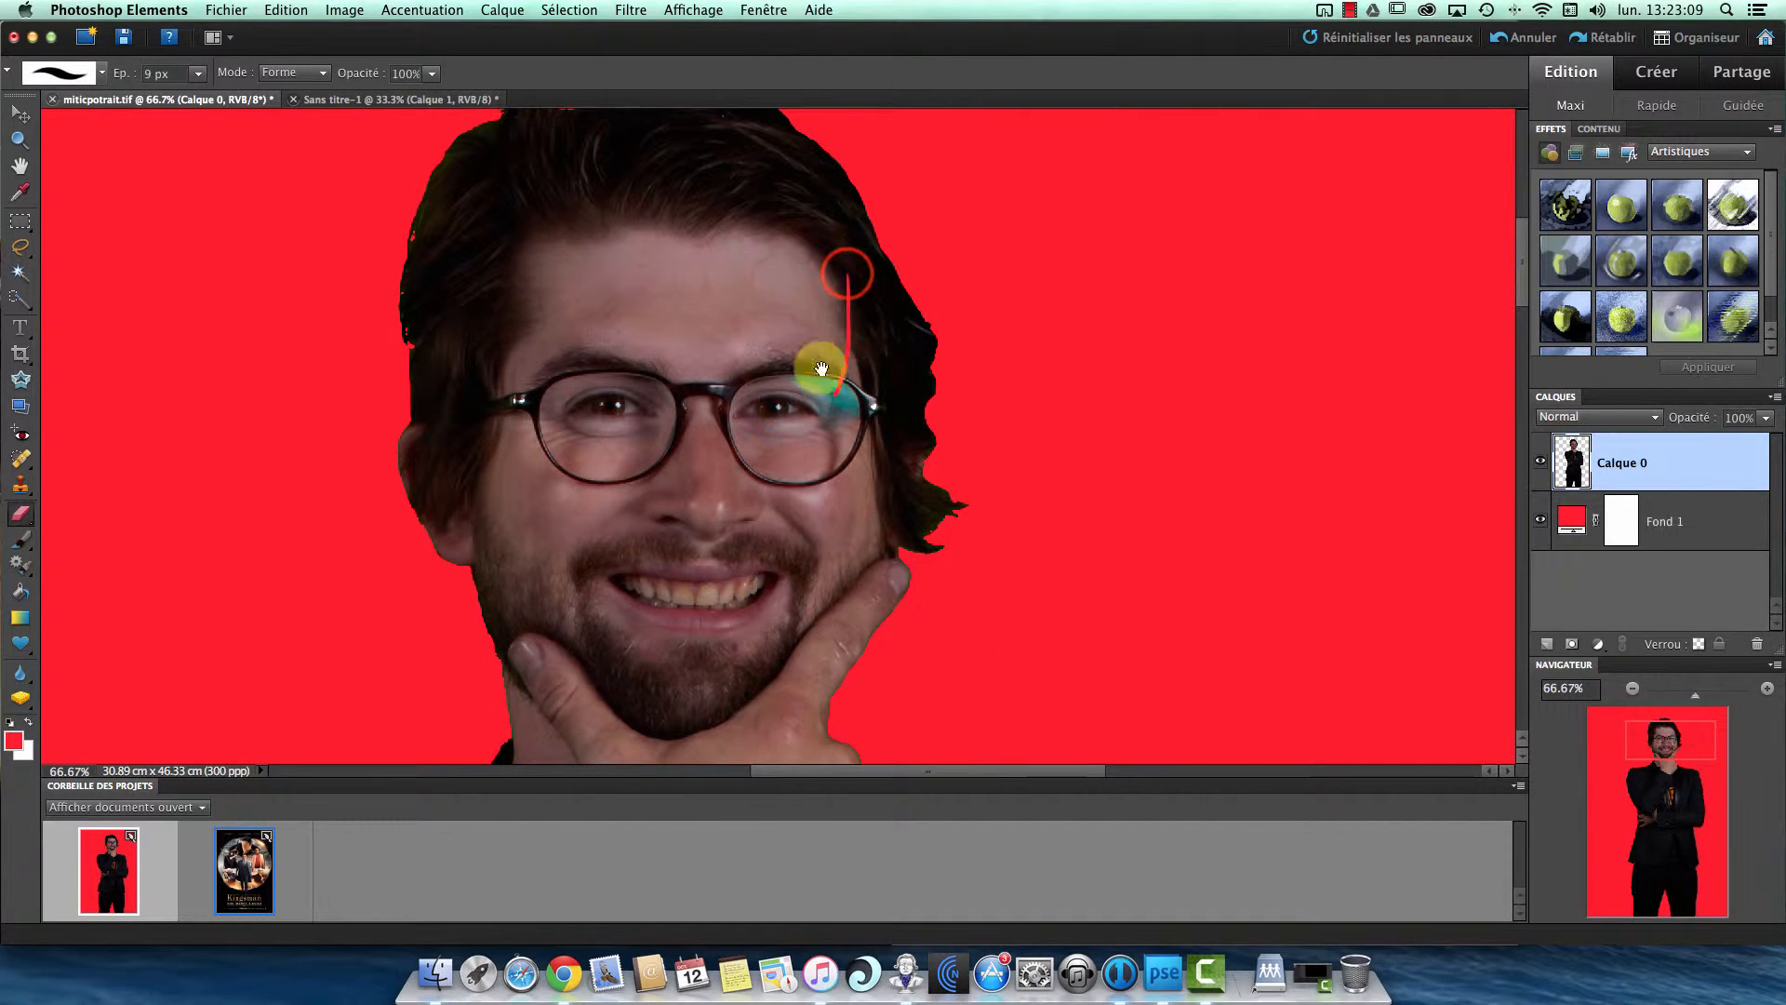
{"action": "key", "text": "super+z"}
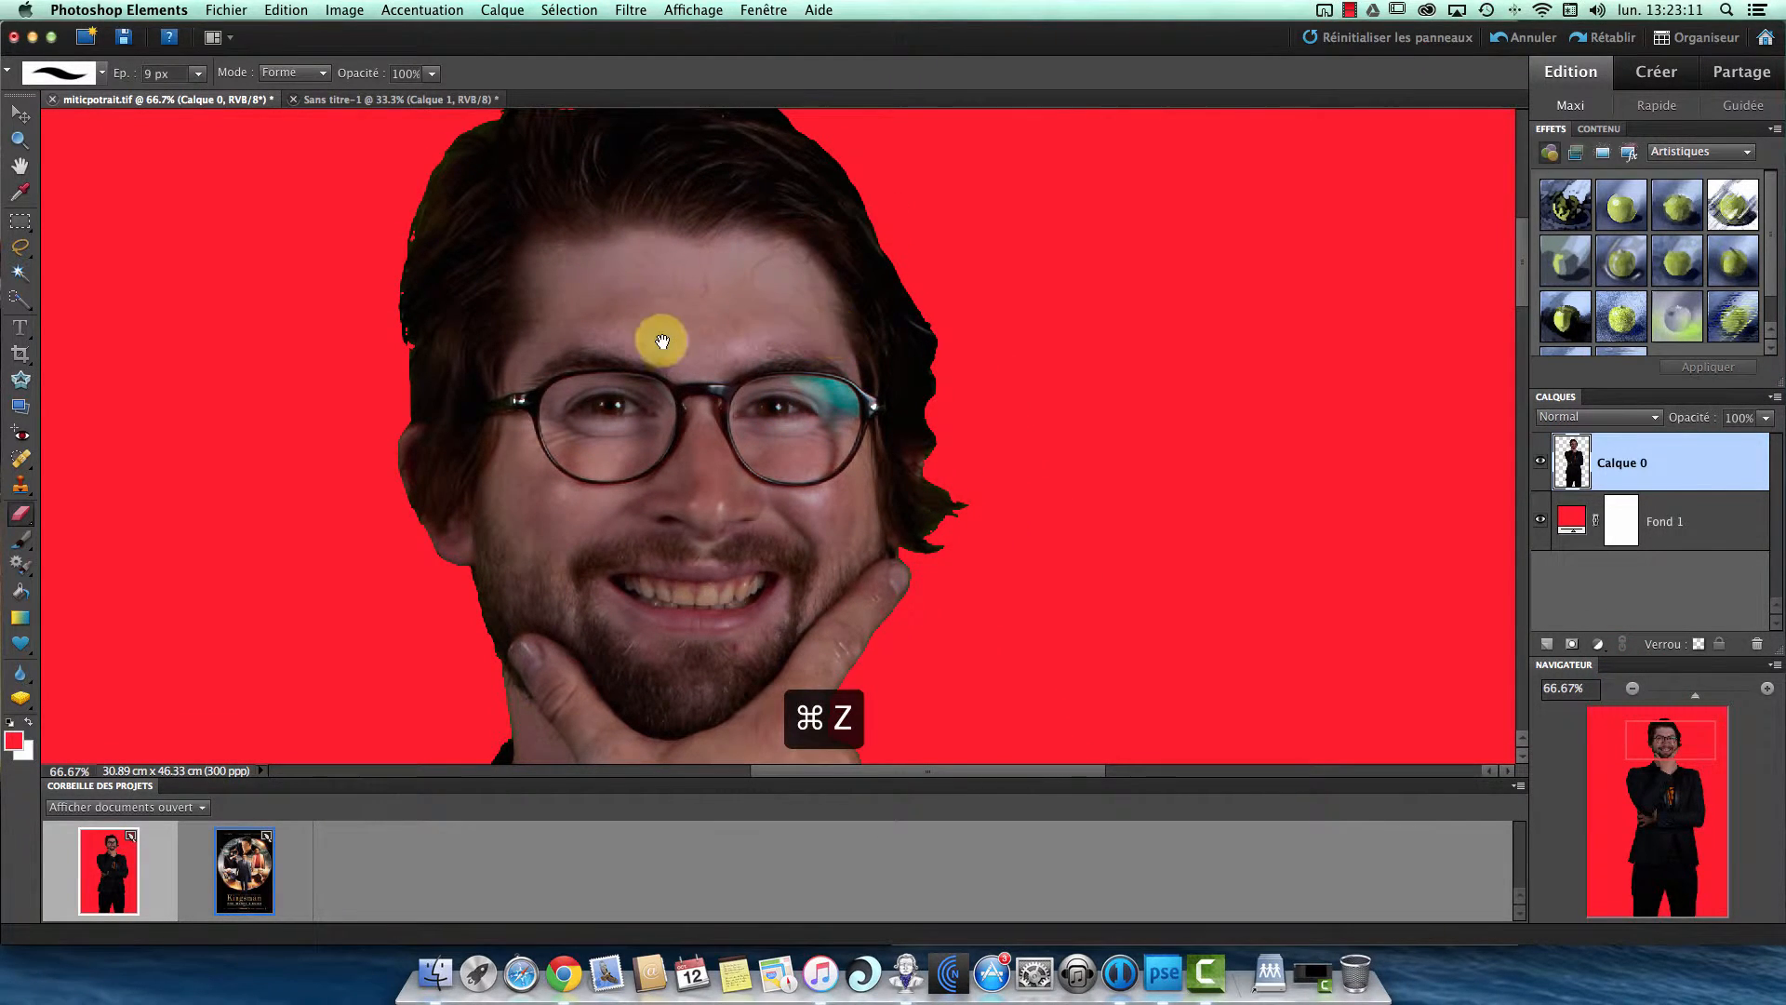
{"action": "left_click_drag", "start_coordinate": [616, 273], "coordinate": [651, 312]}
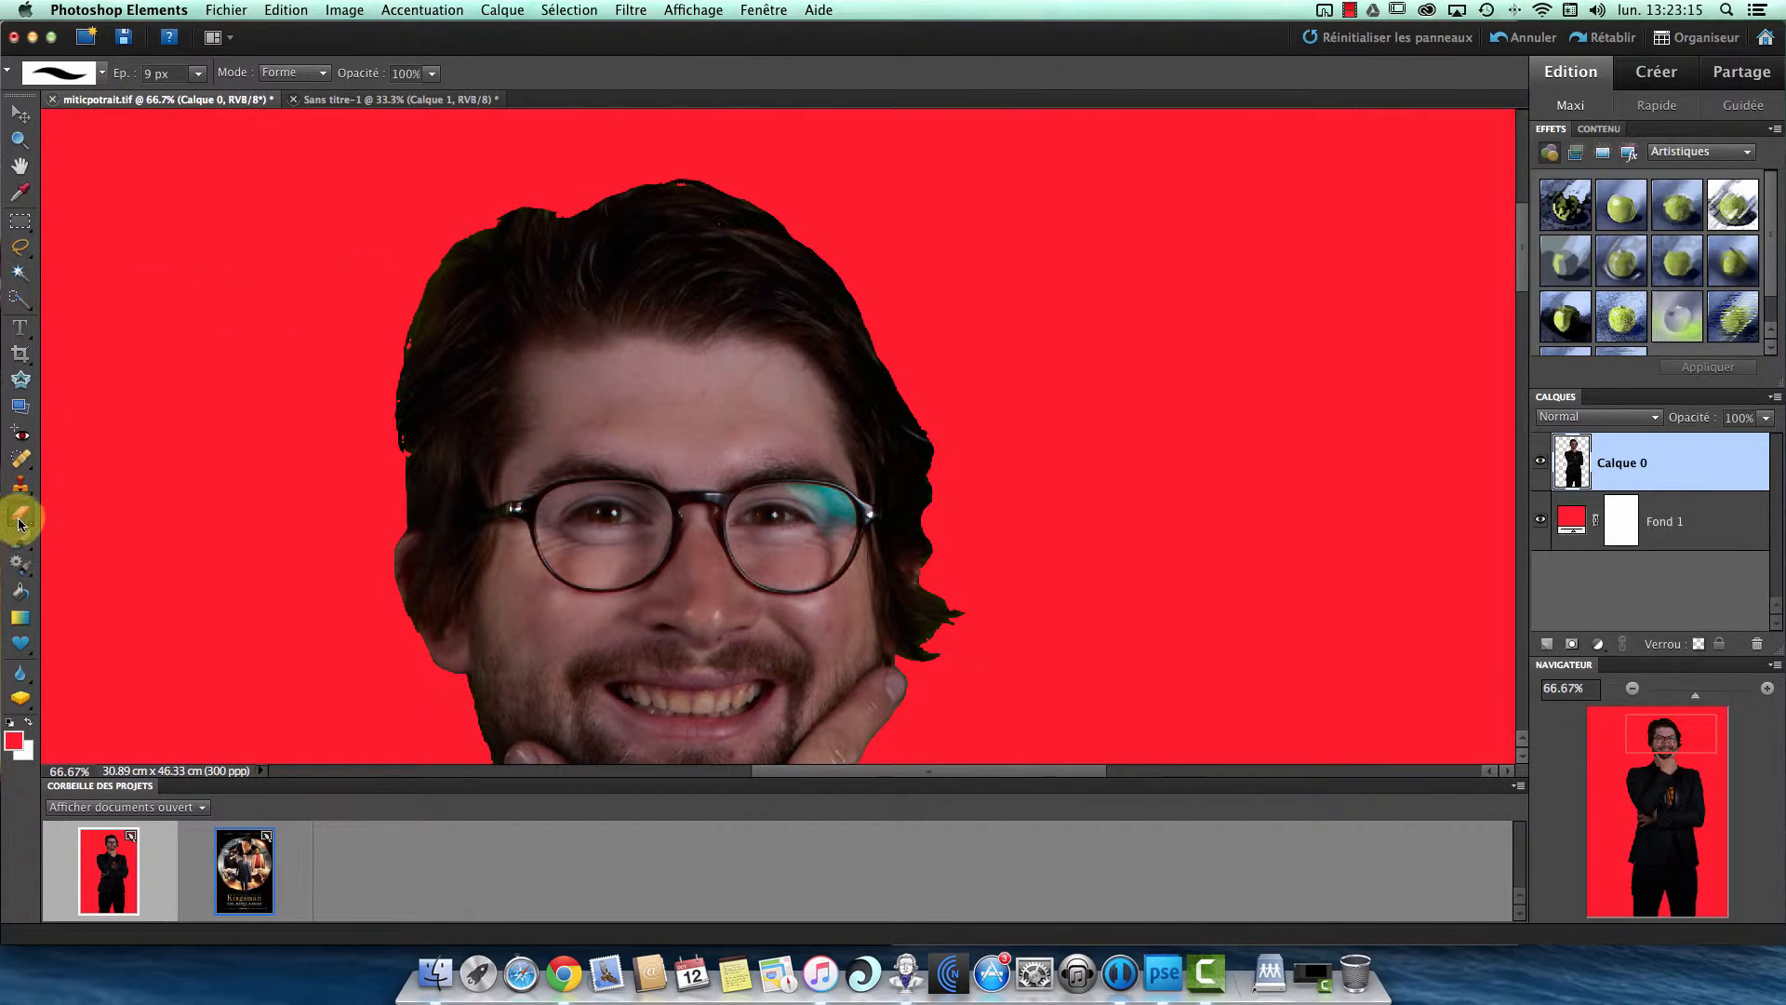
- Clone dark hair with a 13 px Clone Stamp along the crown and the ragged side edge to fill the notches and hide the green fringe
{"action": "left_click", "coordinate": [19, 484]}
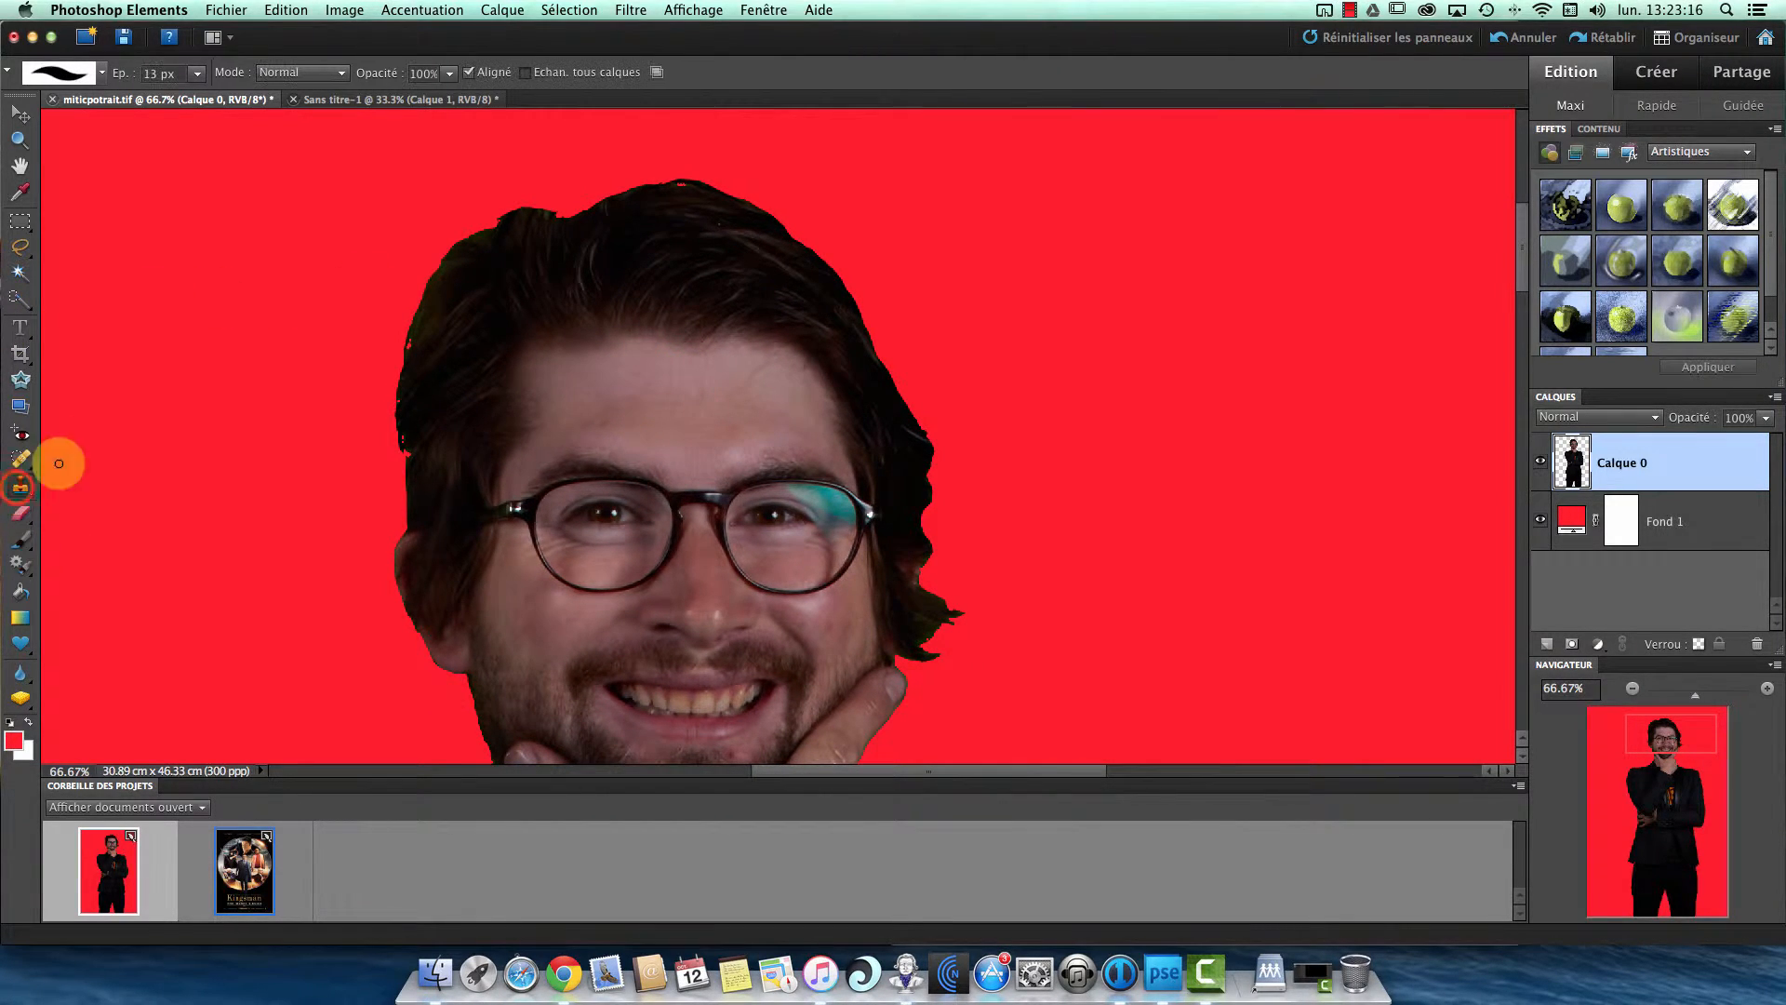
{"action": "left_click", "coordinate": [627, 233], "text": "alt"}
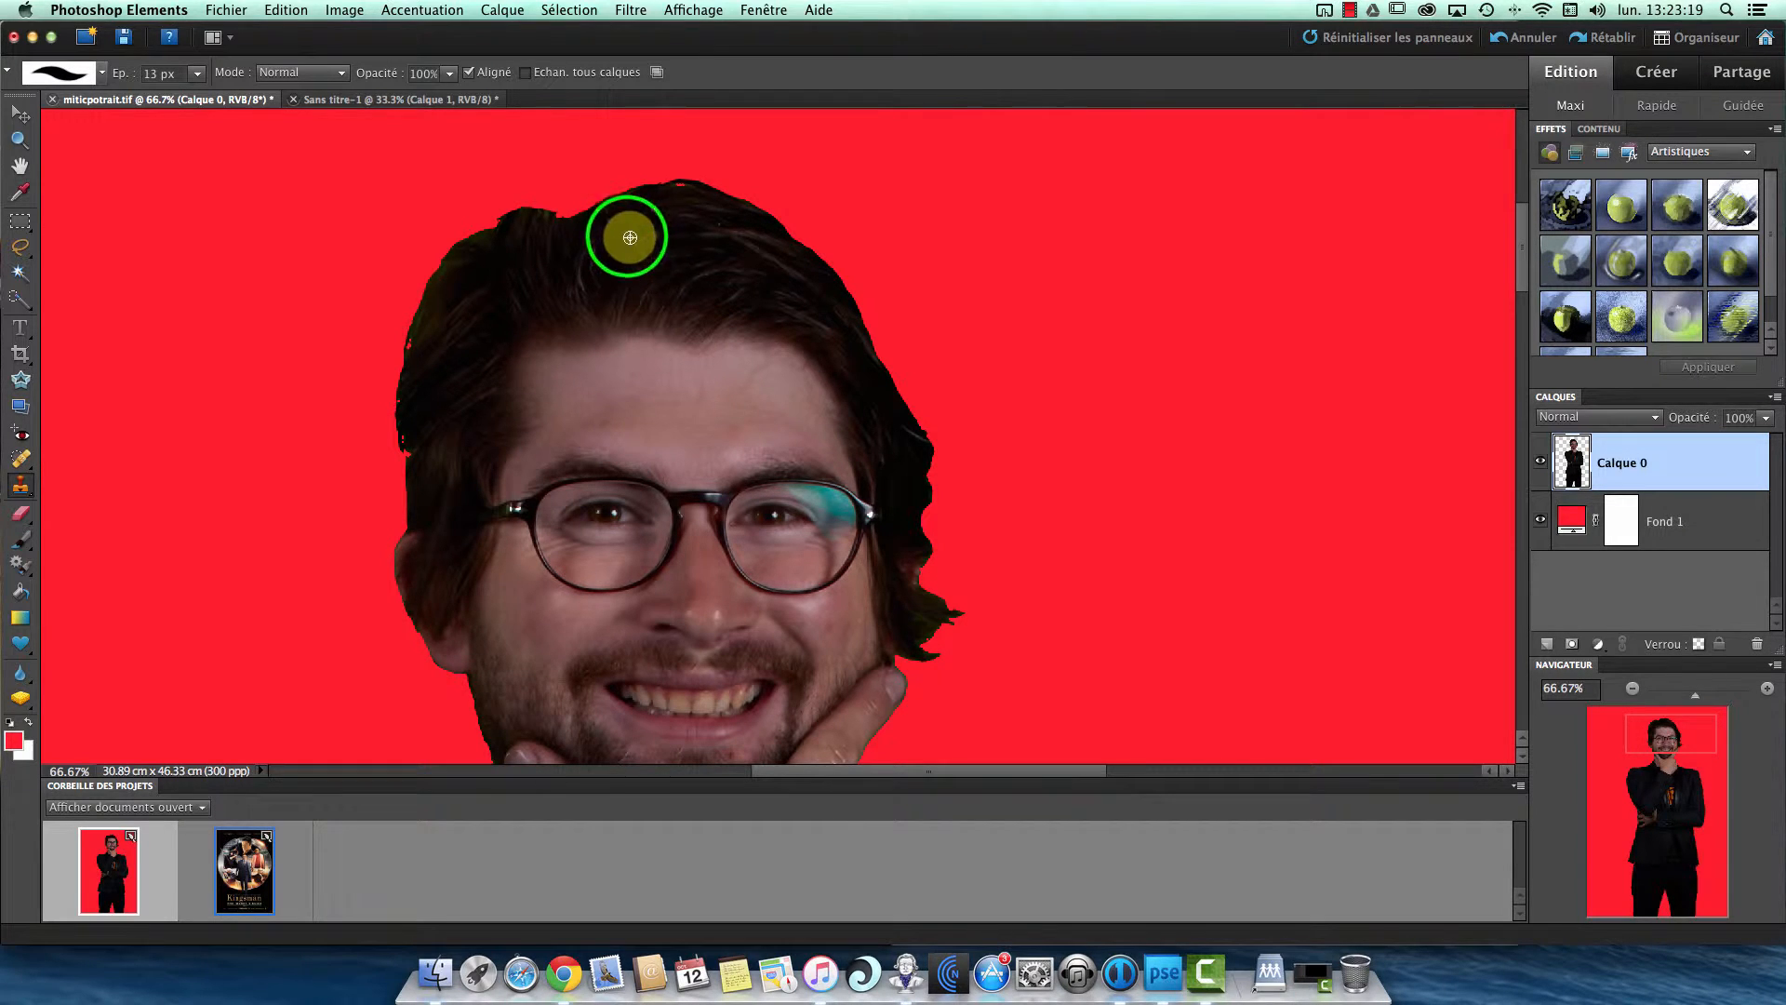
{"action": "left_click", "coordinate": [575, 239], "text": "alt"}
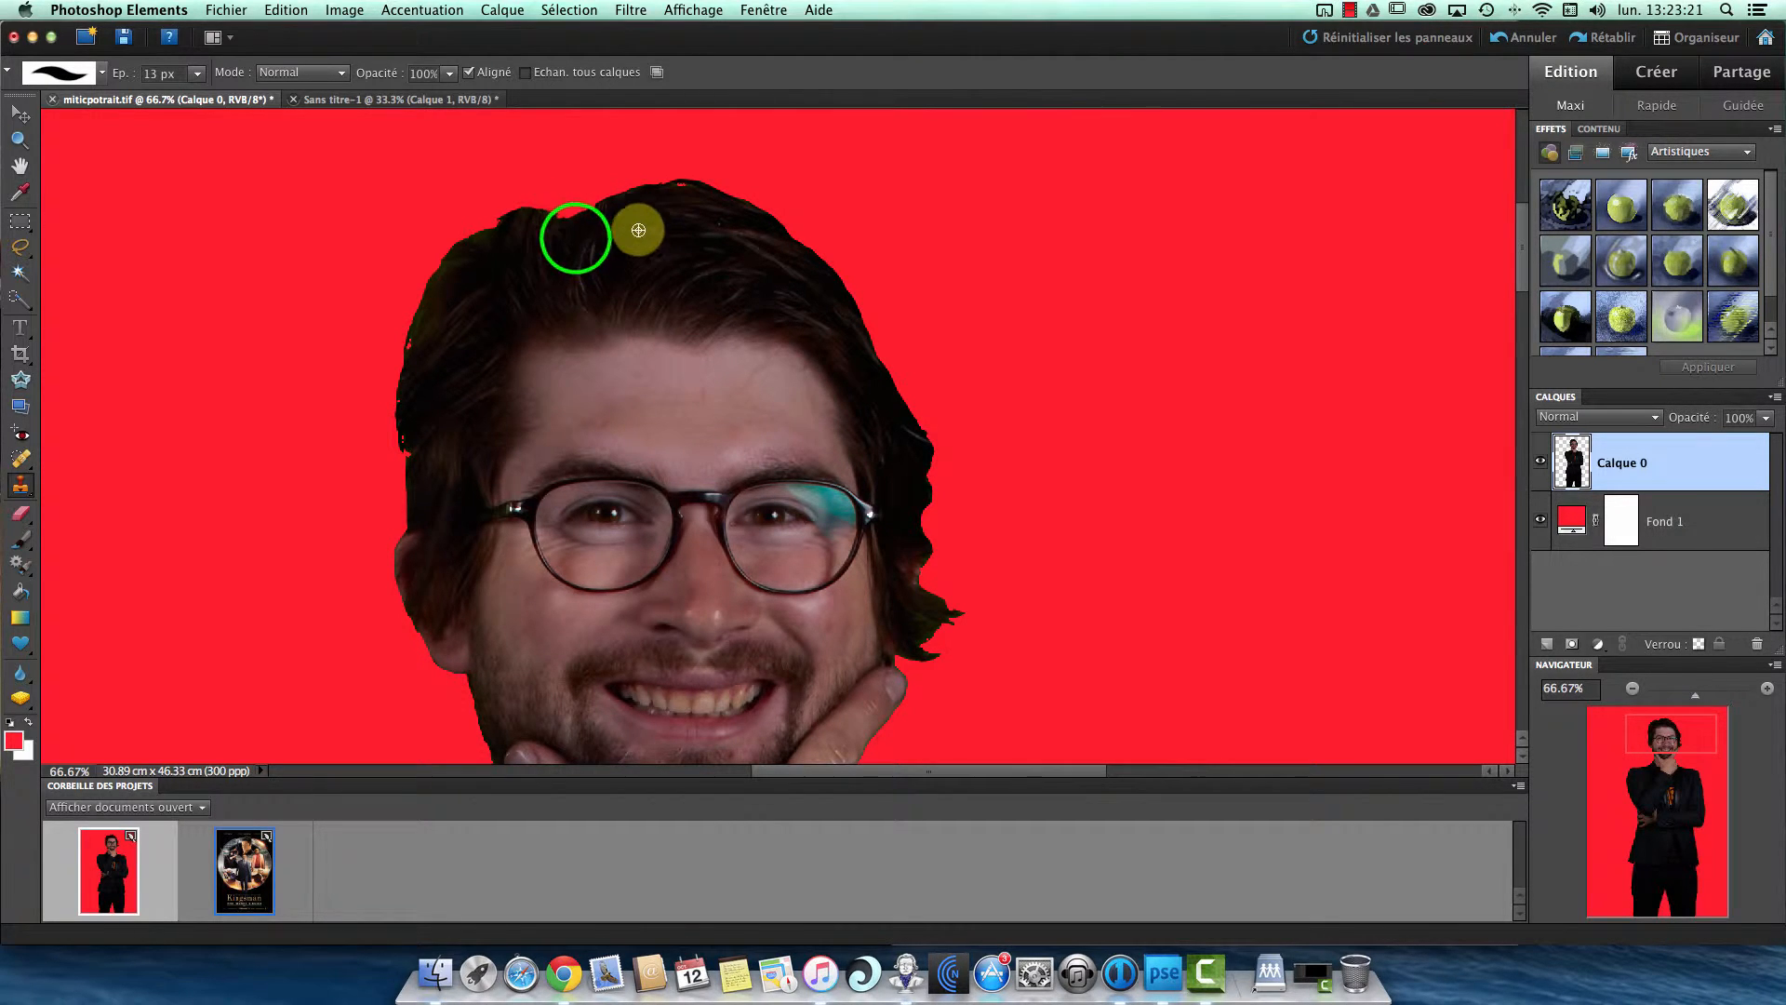
{"action": "left_click", "coordinate": [575, 239], "text": "alt"}
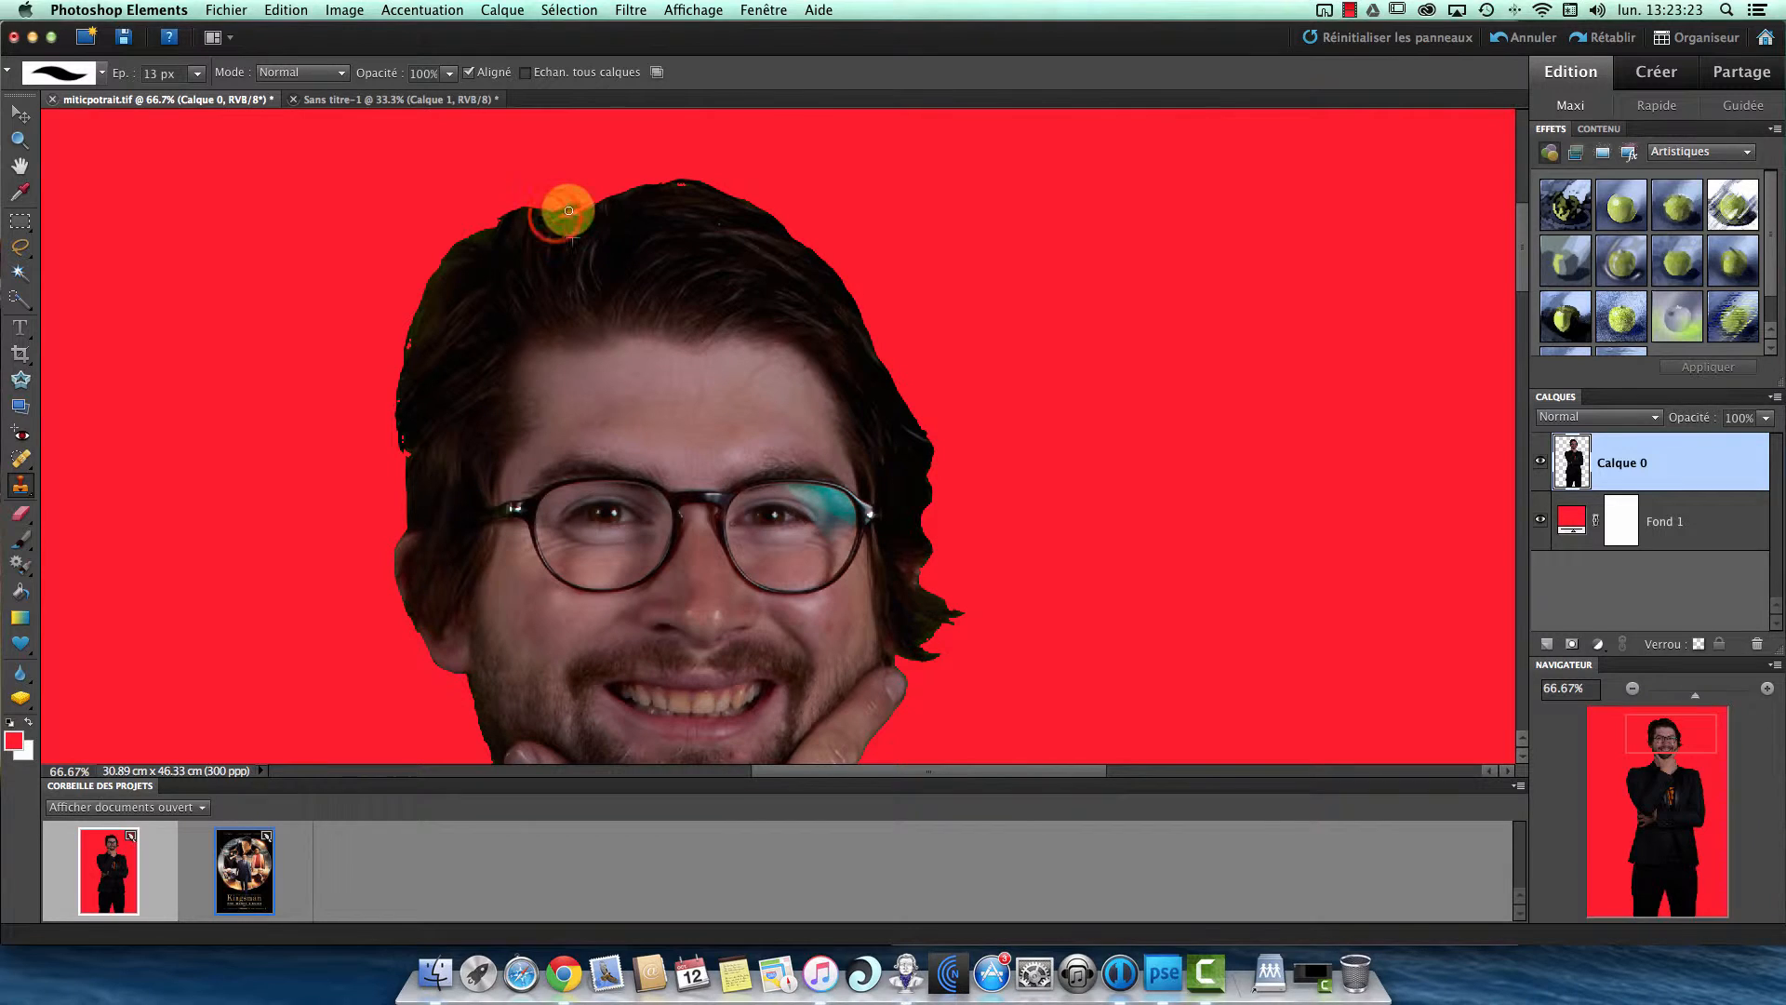
{"action": "mouse_move", "coordinate": [568, 210]}
{"action": "left_mouse_down"}
{"action": "mouse_move", "coordinate": [684, 184]}
{"action": "mouse_move", "coordinate": [540, 217]}
{"action": "mouse_move", "coordinate": [670, 179]}
{"action": "left_mouse_up"}
{"action": "mouse_move", "coordinate": [560, 210]}
{"action": "left_mouse_down"}
{"action": "mouse_move", "coordinate": [475, 227]}
{"action": "mouse_move", "coordinate": [554, 192]}
{"action": "mouse_move", "coordinate": [472, 239]}
{"action": "mouse_move", "coordinate": [407, 329]}
{"action": "left_mouse_up"}
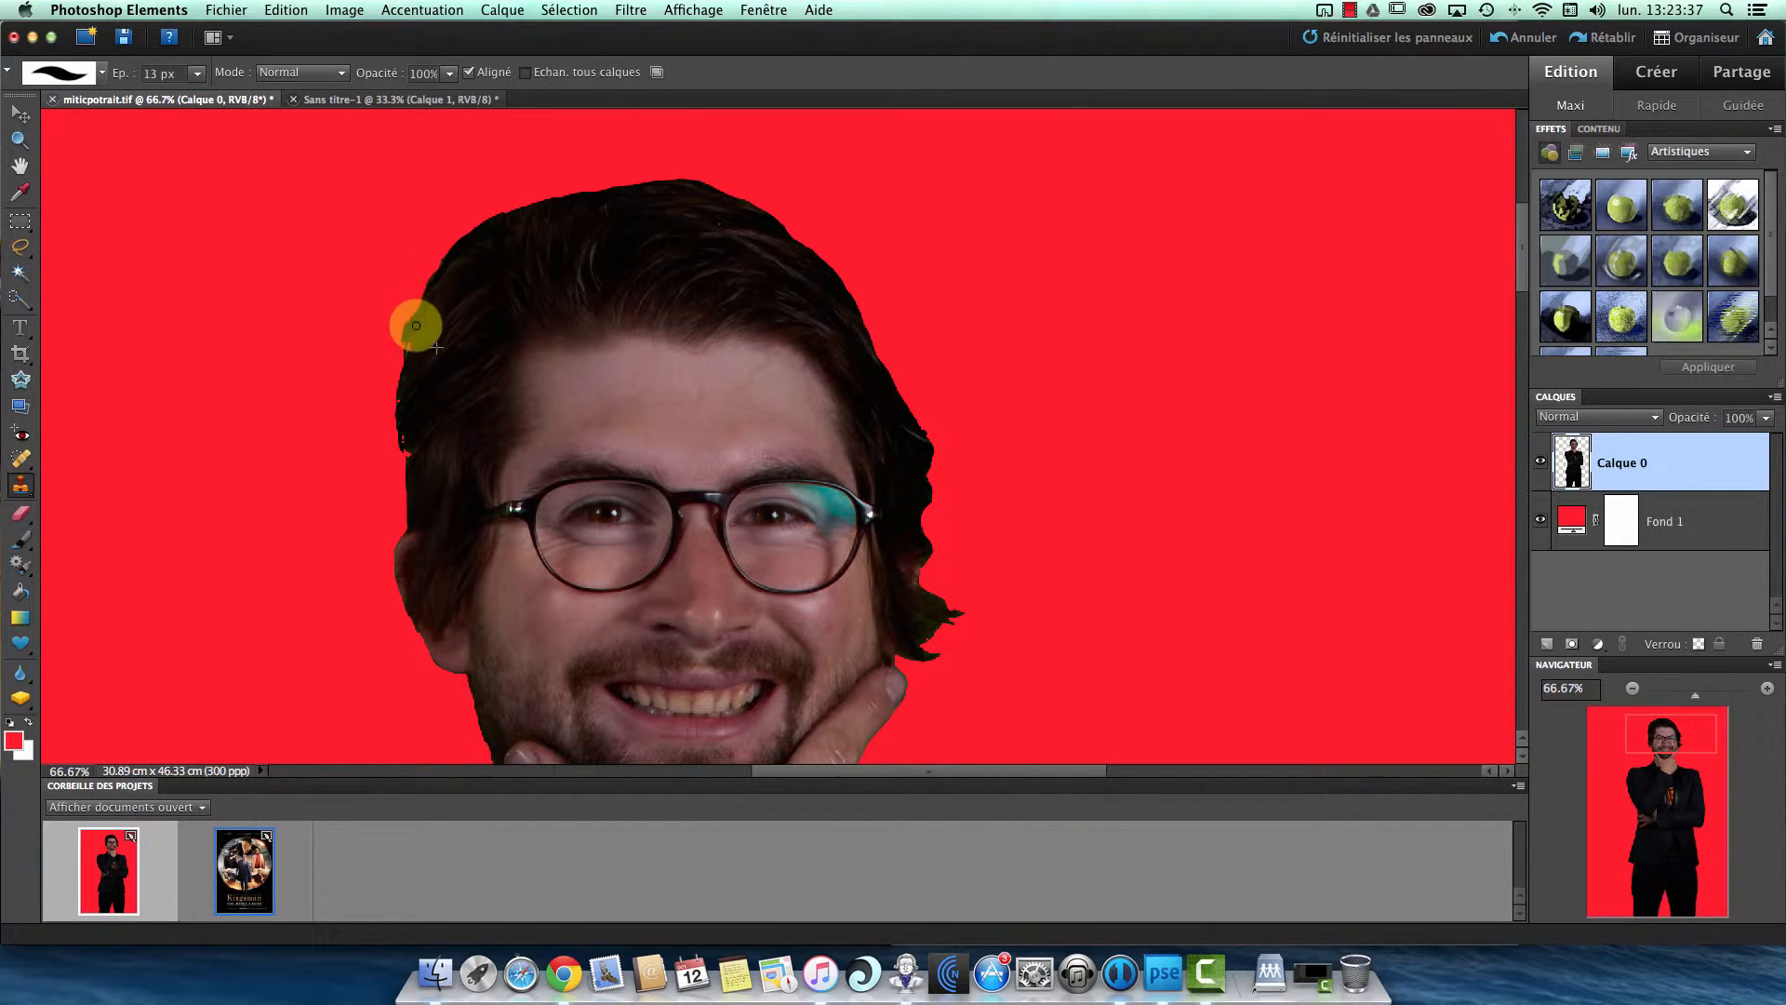
{"action": "mouse_move", "coordinate": [405, 355]}
{"action": "left_mouse_down"}
{"action": "mouse_move", "coordinate": [410, 483]}
{"action": "mouse_move", "coordinate": [402, 427]}
{"action": "left_mouse_up"}
{"action": "mouse_move", "coordinate": [418, 302]}
{"action": "left_mouse_down"}
{"action": "mouse_move", "coordinate": [408, 324]}
{"action": "mouse_move", "coordinate": [450, 251]}
{"action": "left_mouse_up"}
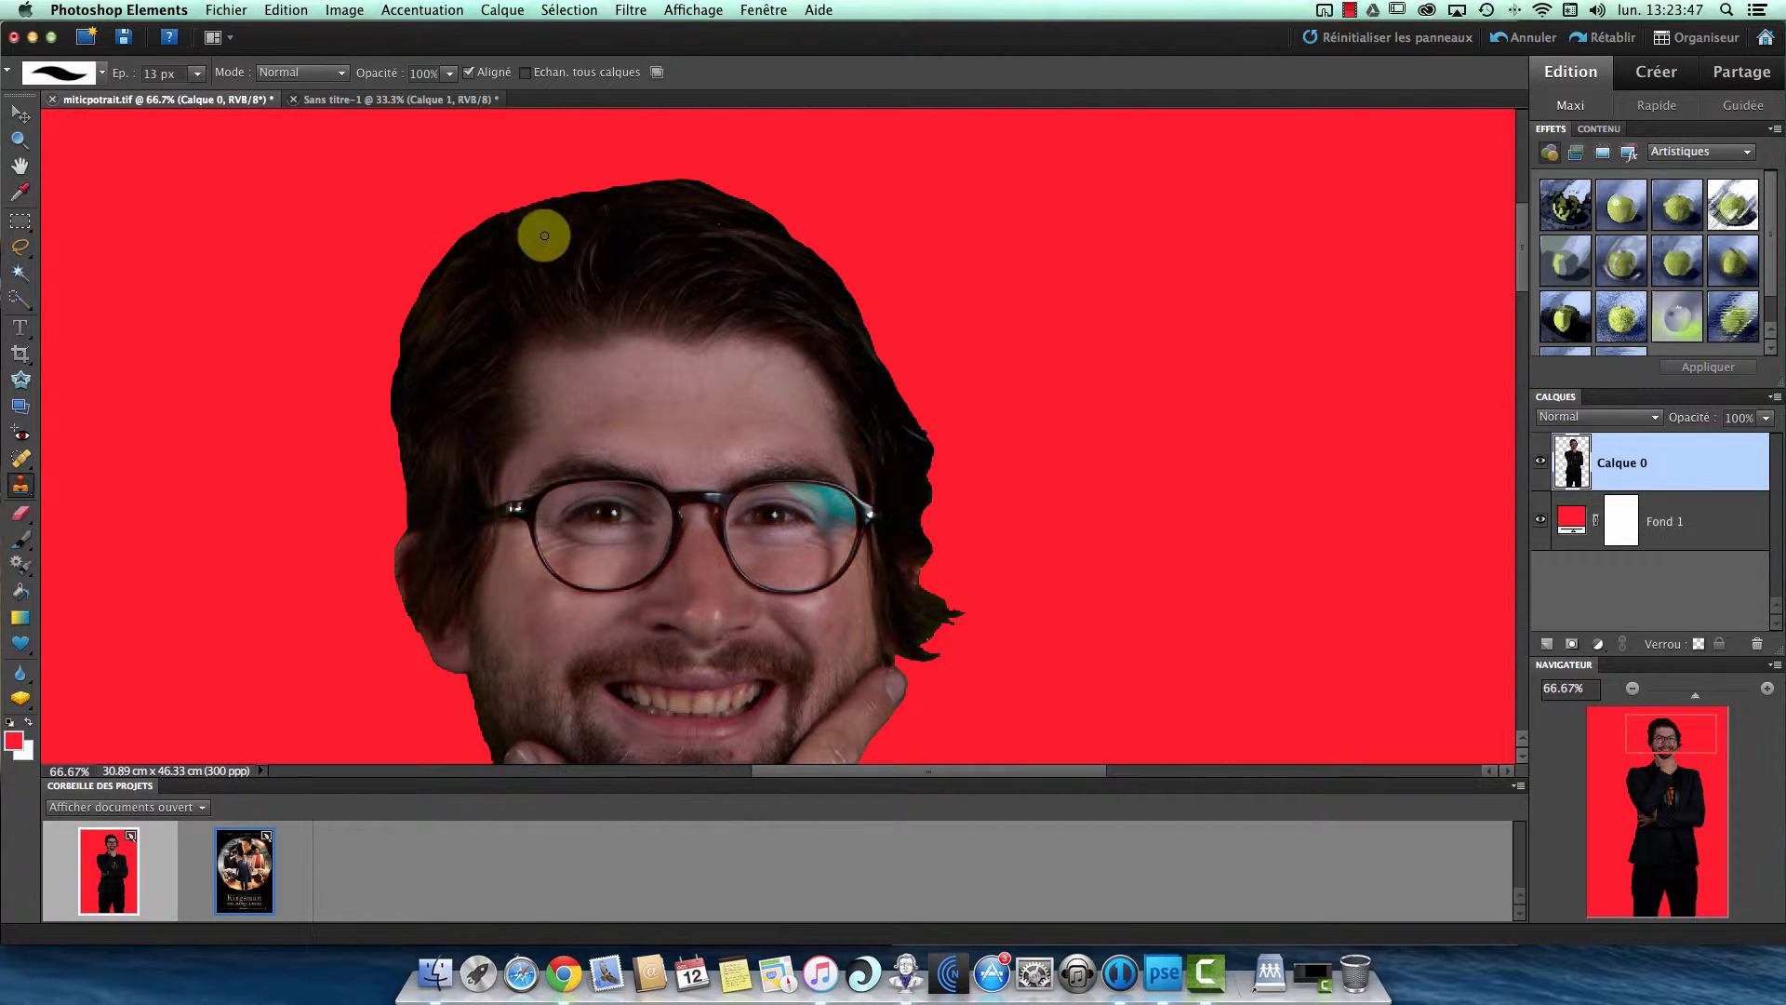
- Erase the protruding hair tuft beside the ear above the raised fingertip, enlarging the Eraser to 29 px
{"action": "left_click_drag", "start_coordinate": [900, 497], "coordinate": [930, 291]}
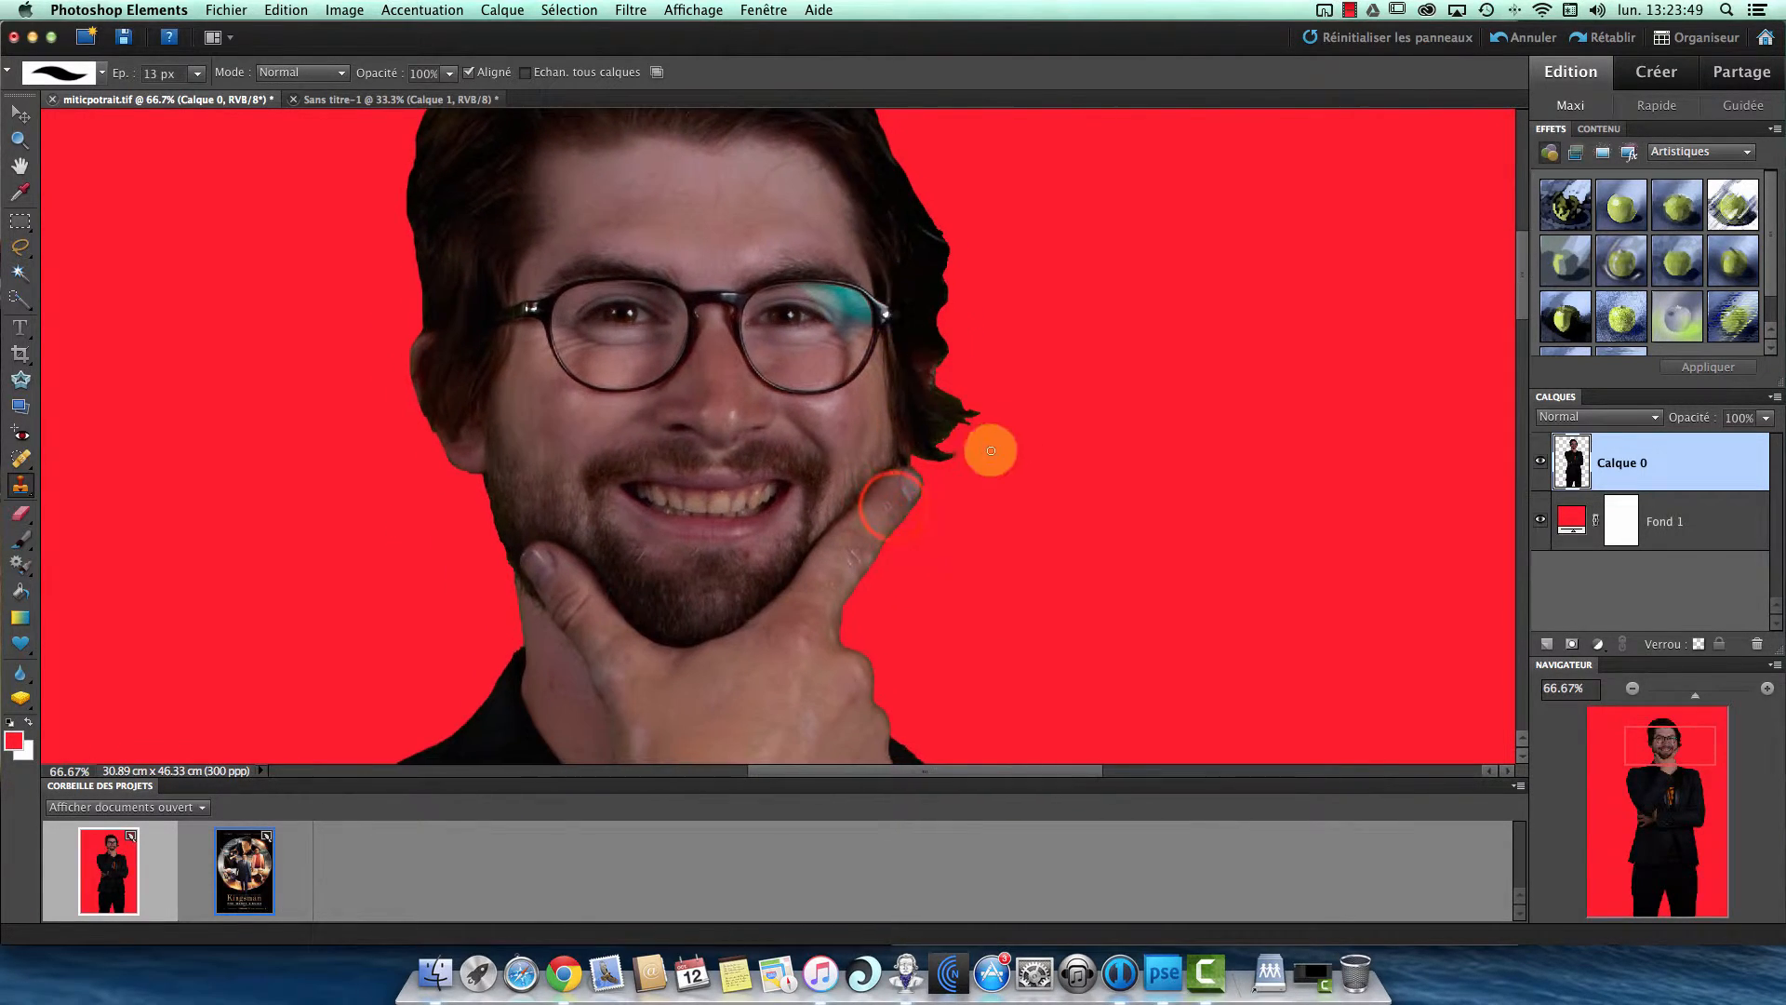
{"action": "left_click", "coordinate": [12, 513]}
{"action": "mouse_move", "coordinate": [1025, 391]}
{"action": "left_mouse_down"}
{"action": "mouse_move", "coordinate": [996, 428]}
{"action": "mouse_move", "coordinate": [970, 411]}
{"action": "mouse_move", "coordinate": [953, 470]}
{"action": "left_mouse_up"}
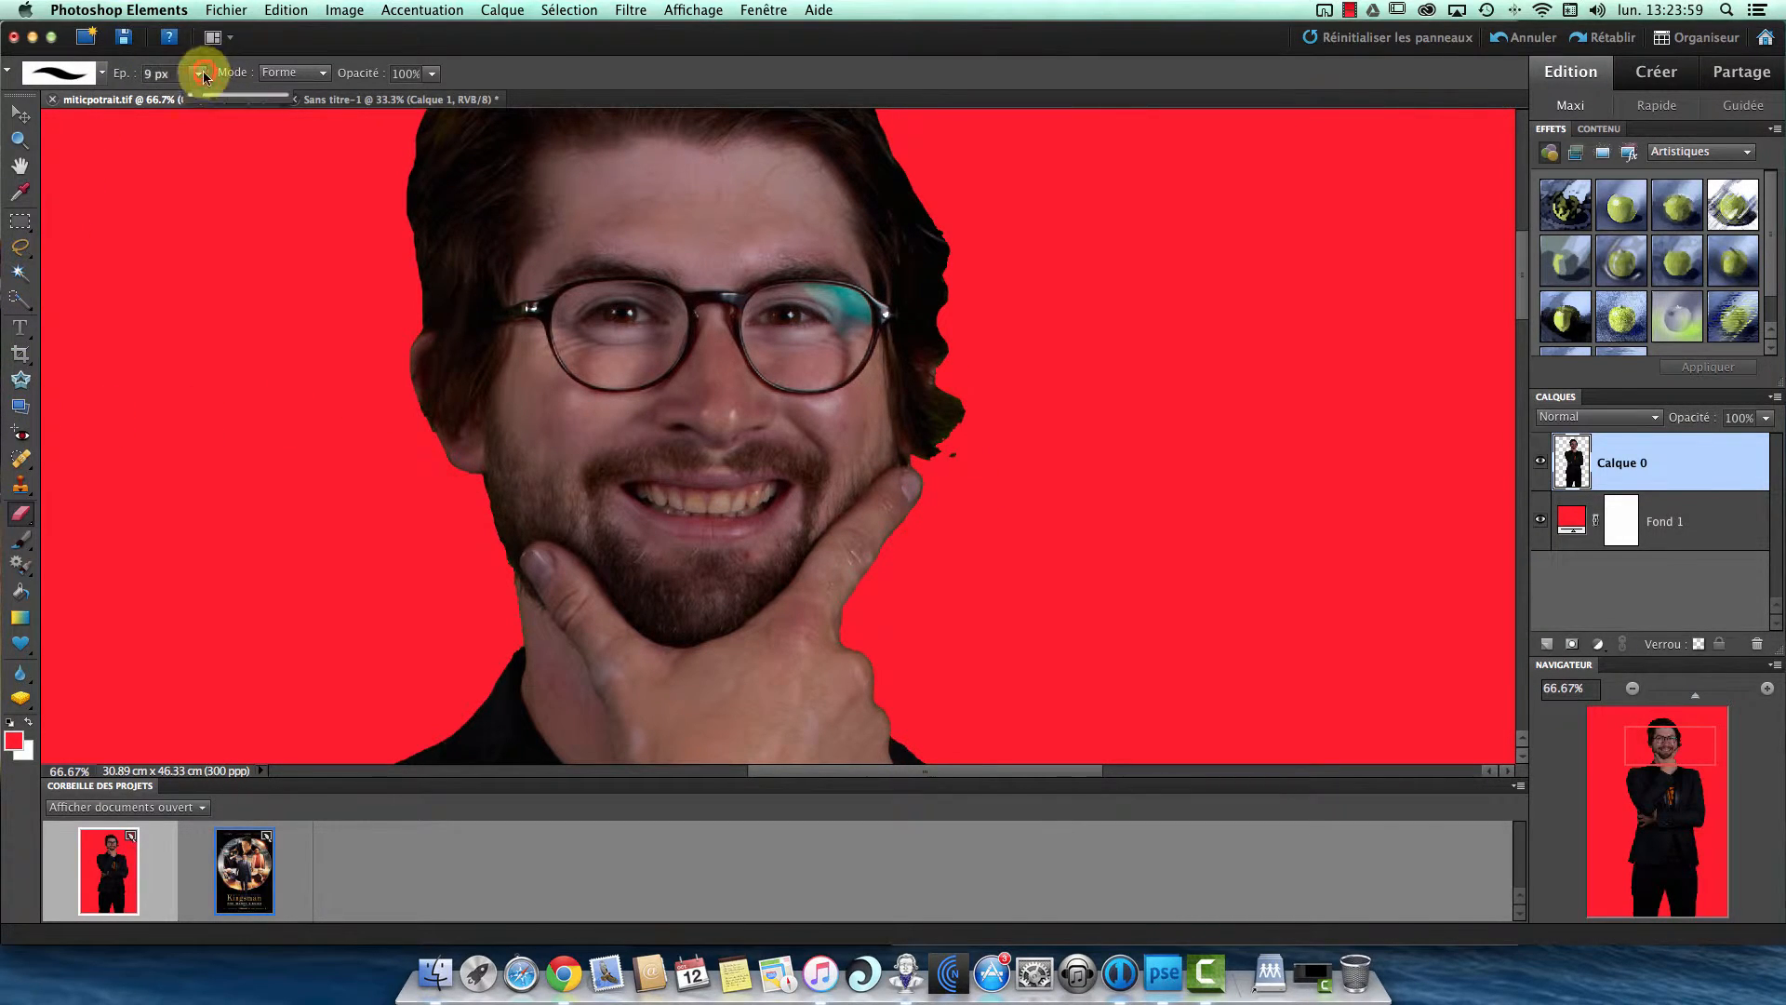
{"action": "left_click_drag", "start_coordinate": [199, 95], "coordinate": [216, 94]}
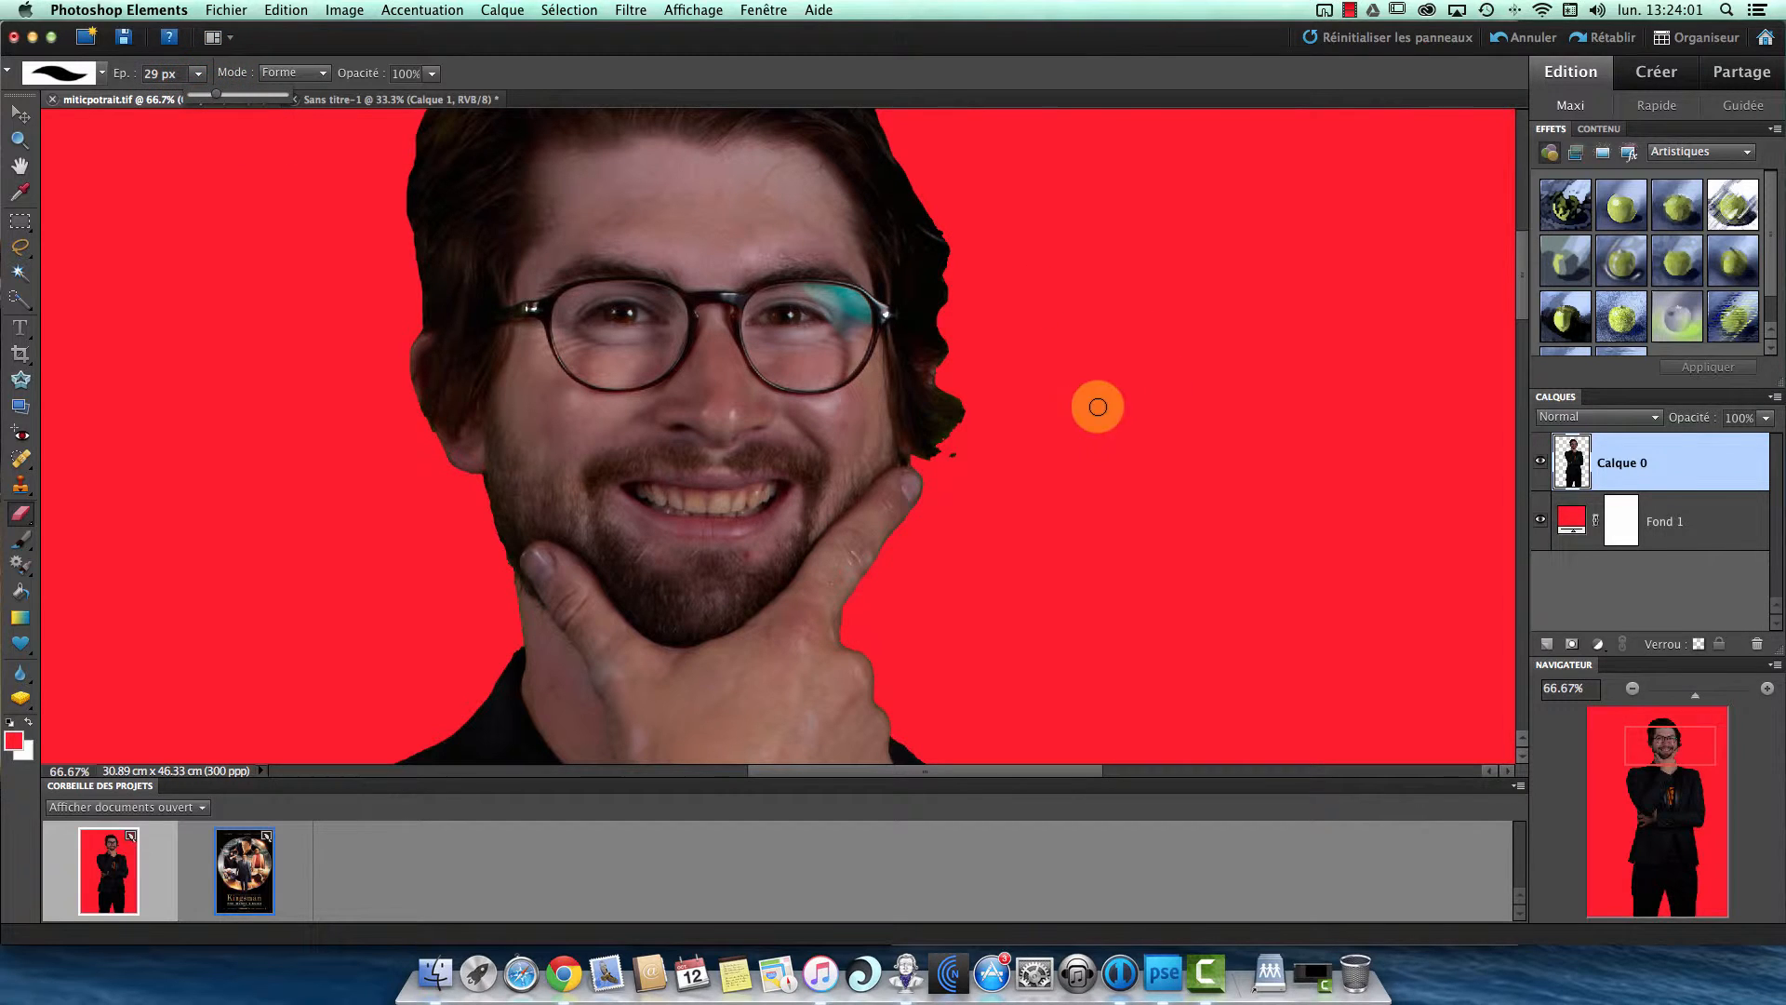
{"action": "mouse_move", "coordinate": [1079, 411]}
{"action": "left_mouse_down"}
{"action": "mouse_move", "coordinate": [1036, 449]}
{"action": "mouse_move", "coordinate": [999, 384]}
{"action": "mouse_move", "coordinate": [965, 457]}
{"action": "mouse_move", "coordinate": [922, 454]}
{"action": "mouse_move", "coordinate": [950, 370]}
{"action": "mouse_move", "coordinate": [923, 452]}
{"action": "mouse_move", "coordinate": [975, 403]}
{"action": "mouse_move", "coordinate": [959, 436]}
{"action": "mouse_move", "coordinate": [945, 346]}
{"action": "mouse_move", "coordinate": [939, 399]}
{"action": "left_mouse_up"}
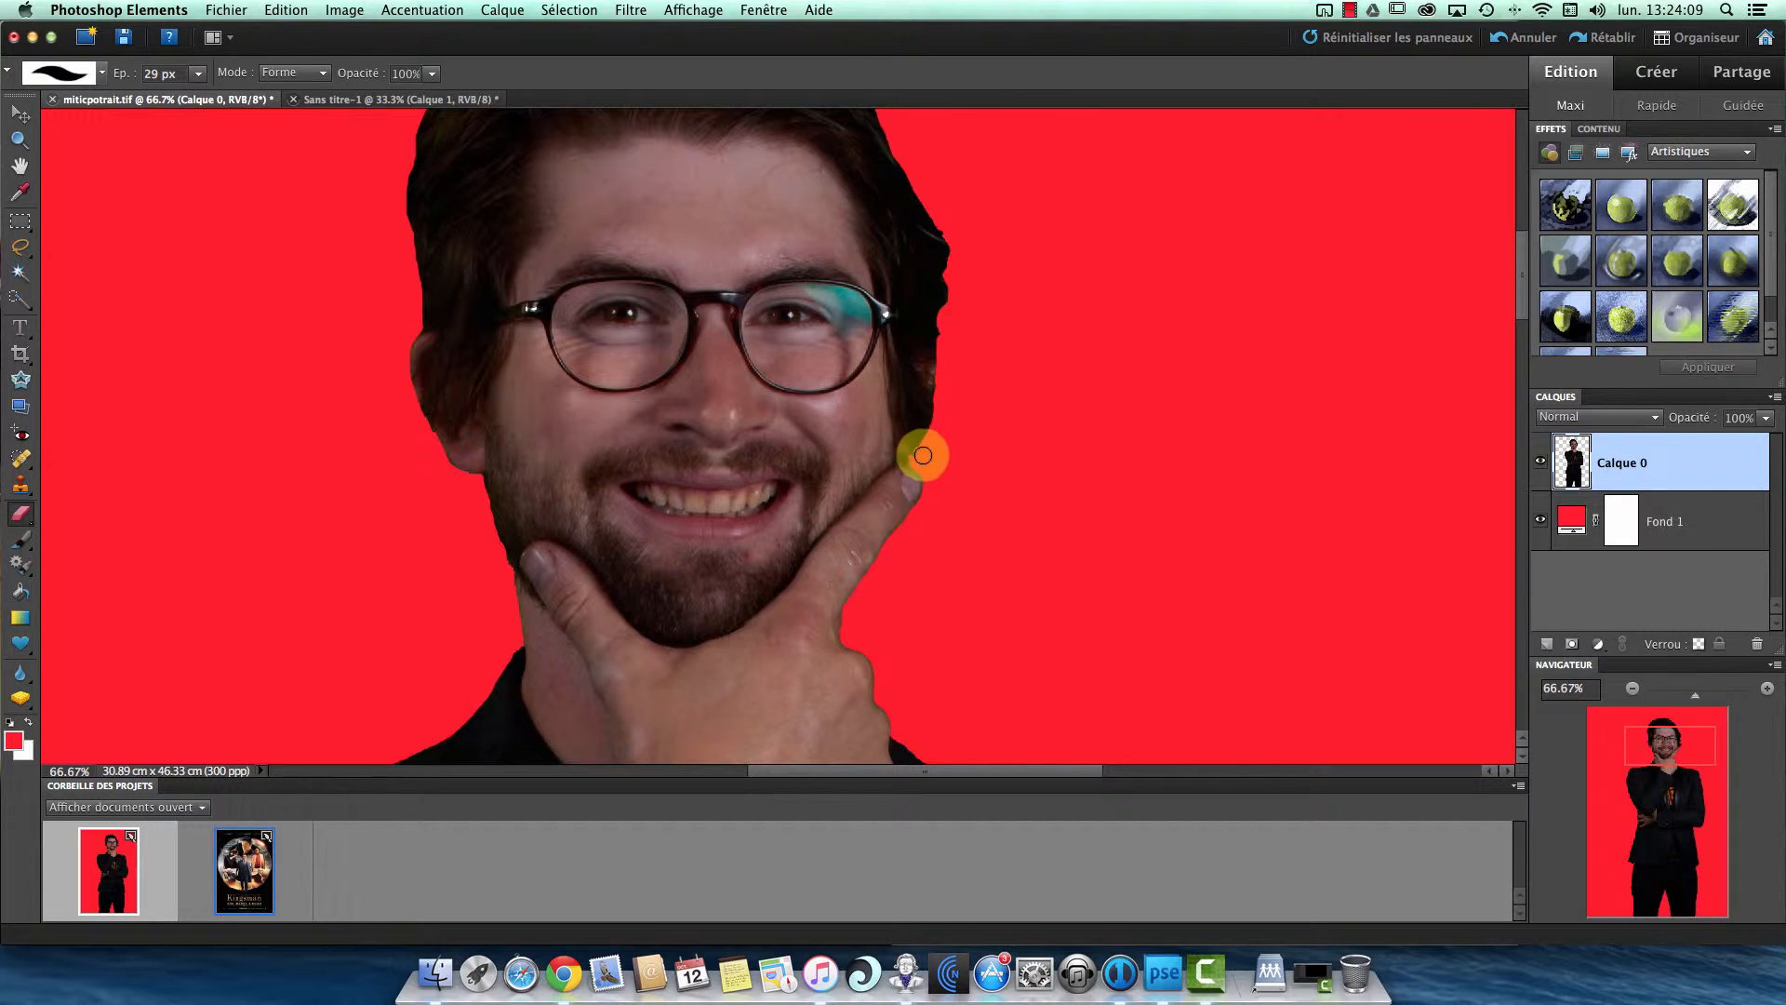
- Smooth the hair outline from that ear up past the temple with the 29 px Eraser
{"action": "left_click_drag", "start_coordinate": [1019, 264], "coordinate": [981, 416]}
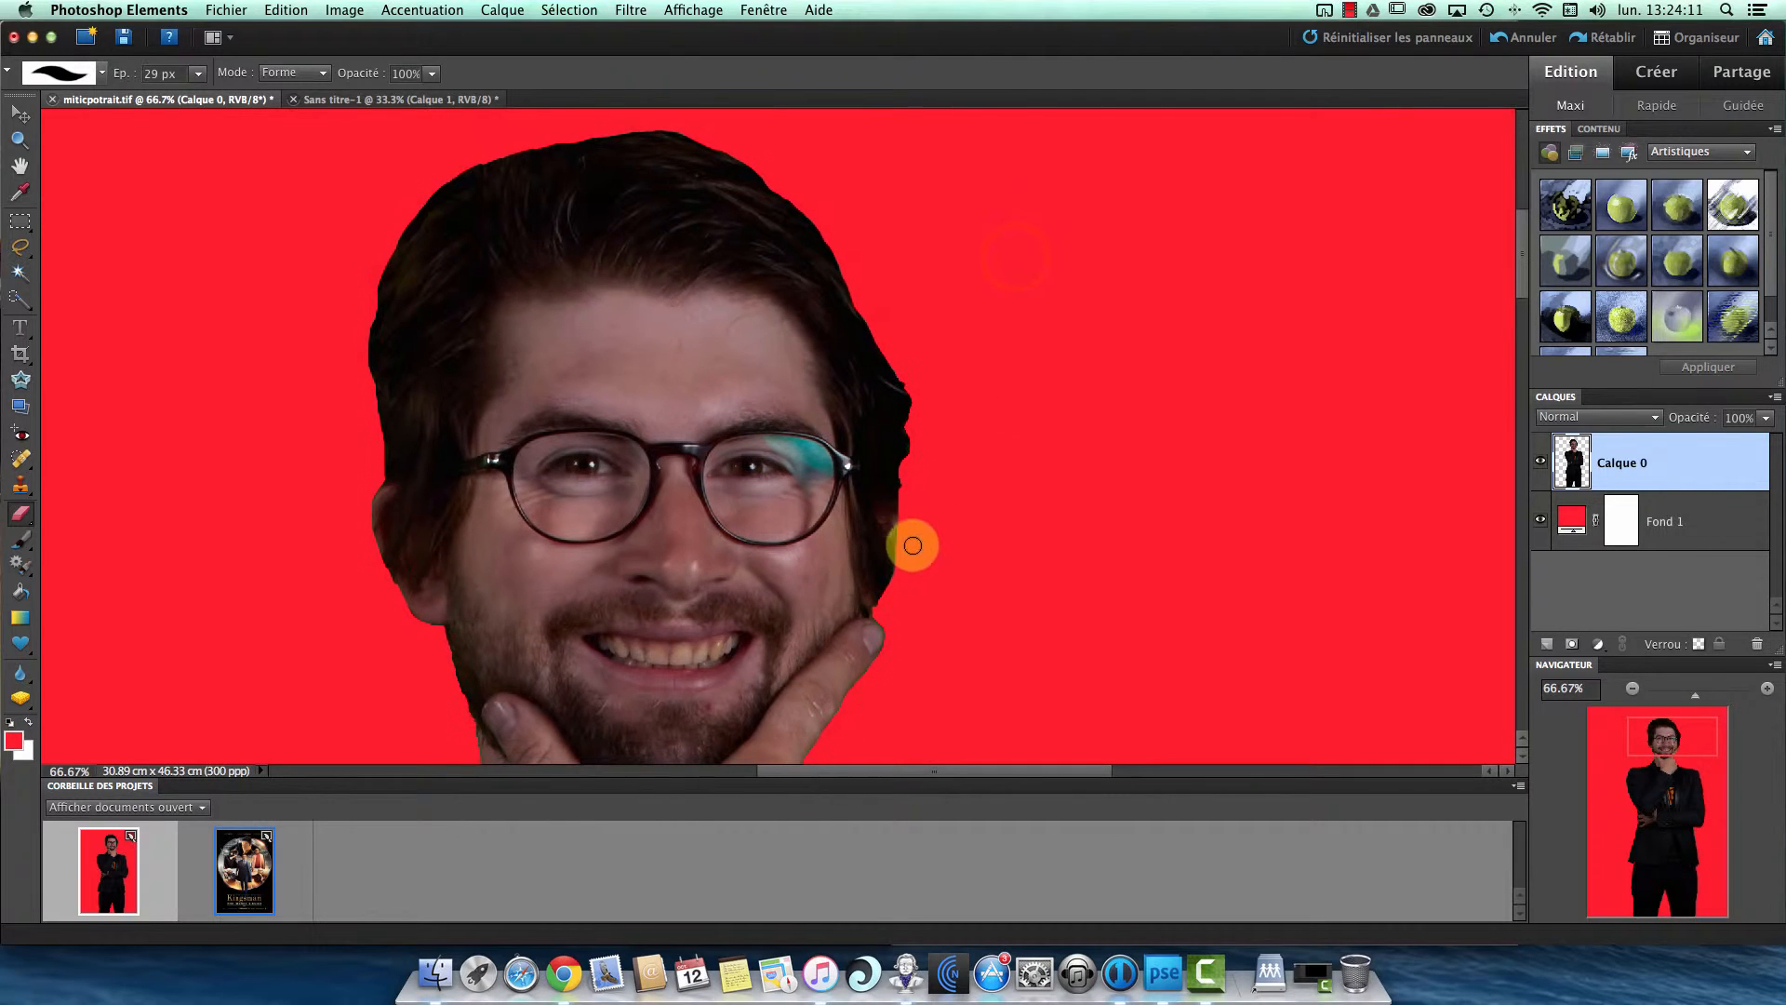
{"action": "mouse_move", "coordinate": [909, 542]}
{"action": "left_mouse_down"}
{"action": "mouse_move", "coordinate": [907, 398]}
{"action": "mouse_move", "coordinate": [921, 490]}
{"action": "mouse_move", "coordinate": [896, 303]}
{"action": "mouse_move", "coordinate": [862, 300]}
{"action": "left_mouse_up"}
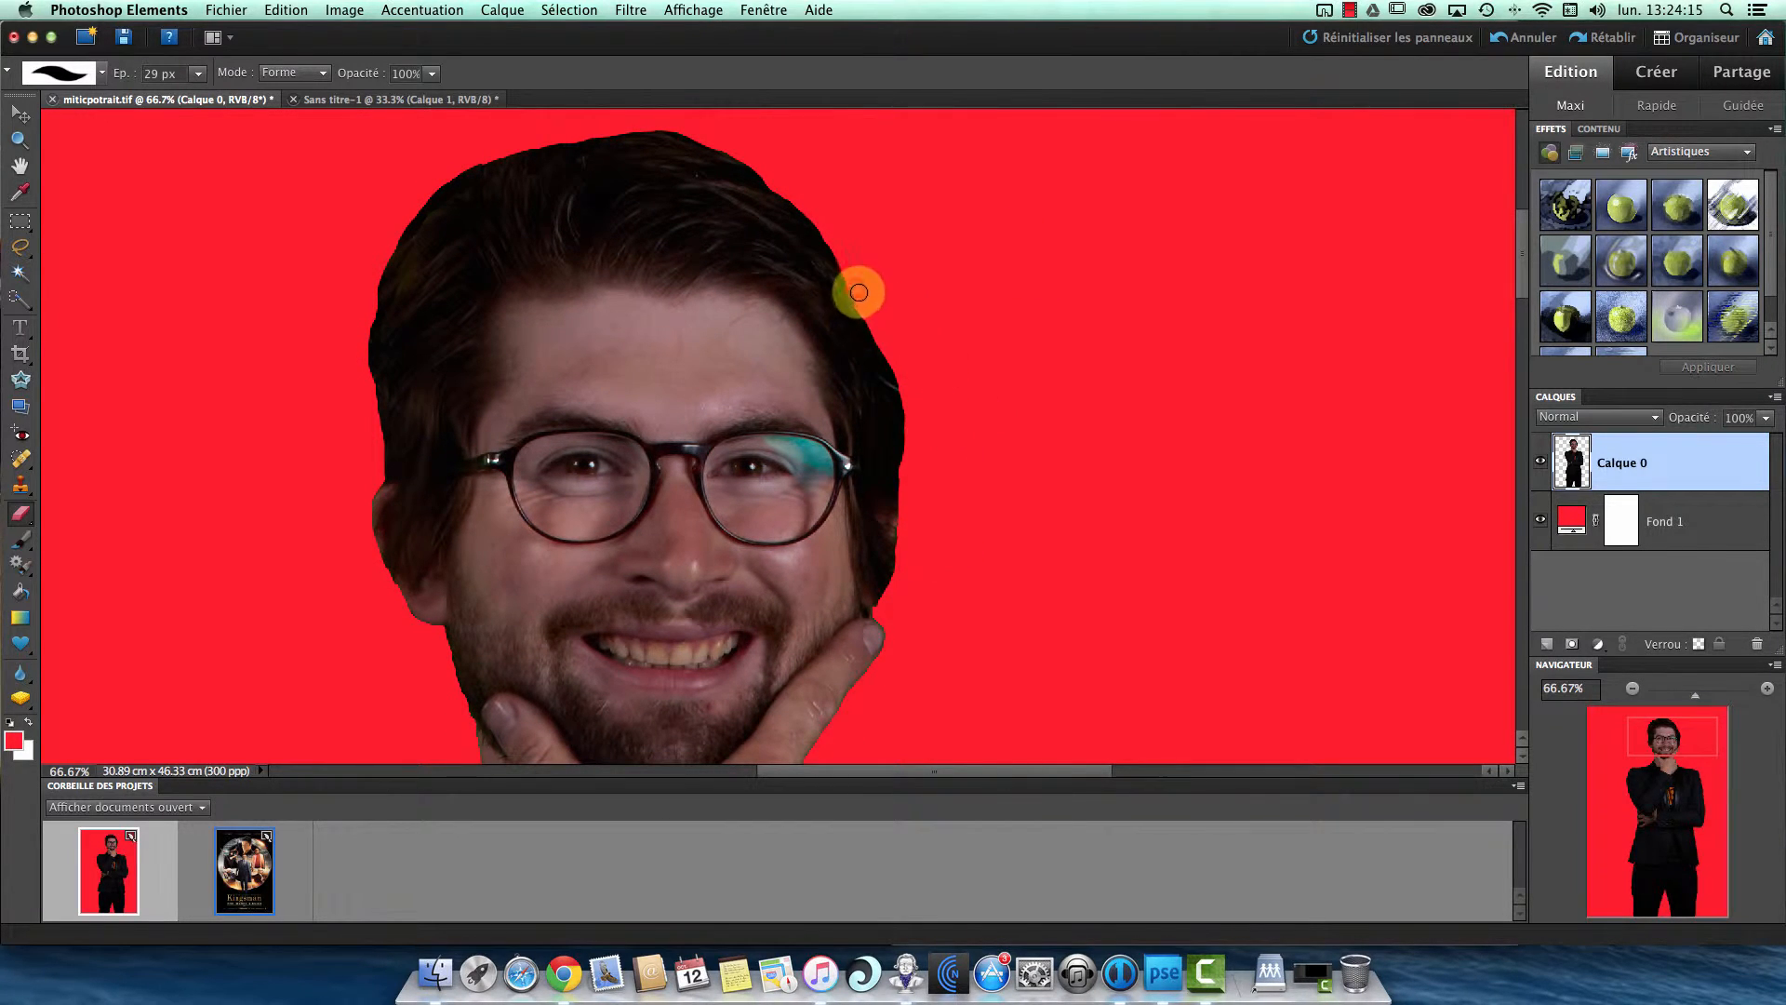
{"action": "left_click", "coordinate": [858, 292]}
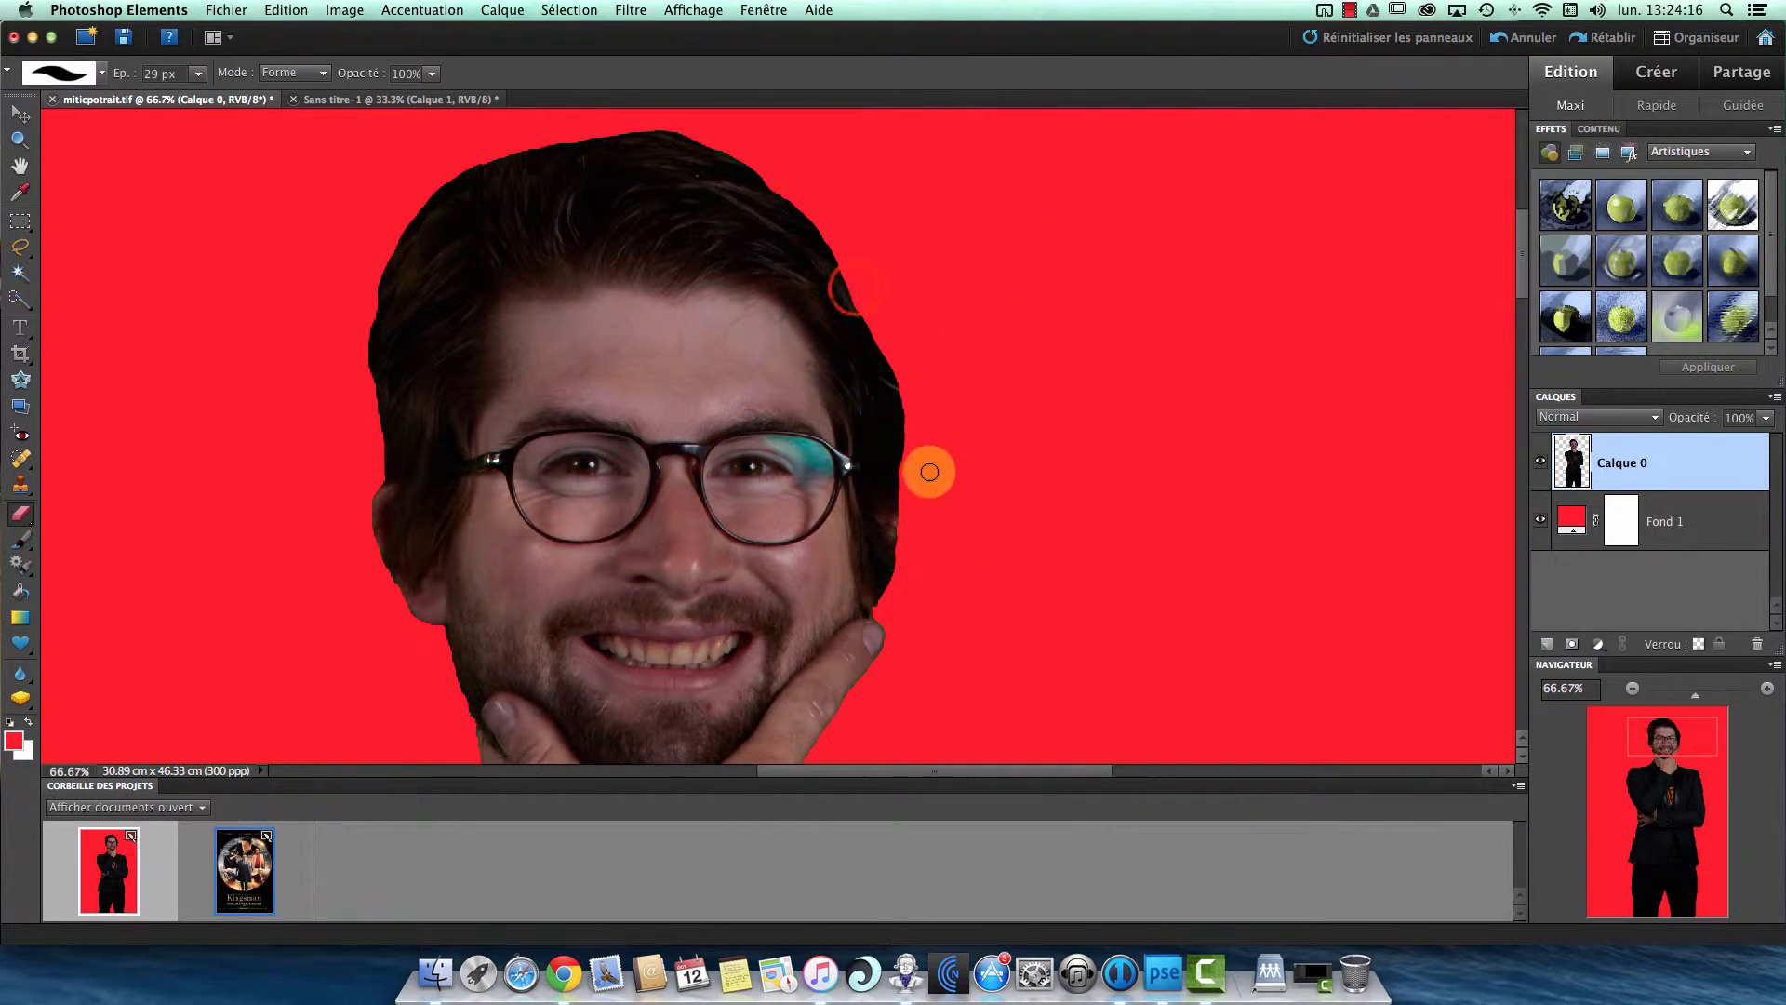
- Hide the red Fond 1 layer and show the whole cutout figure at 8.33%
{"action": "left_click", "coordinate": [1633, 688]}
{"action": "left_click", "coordinate": [1632, 688]}
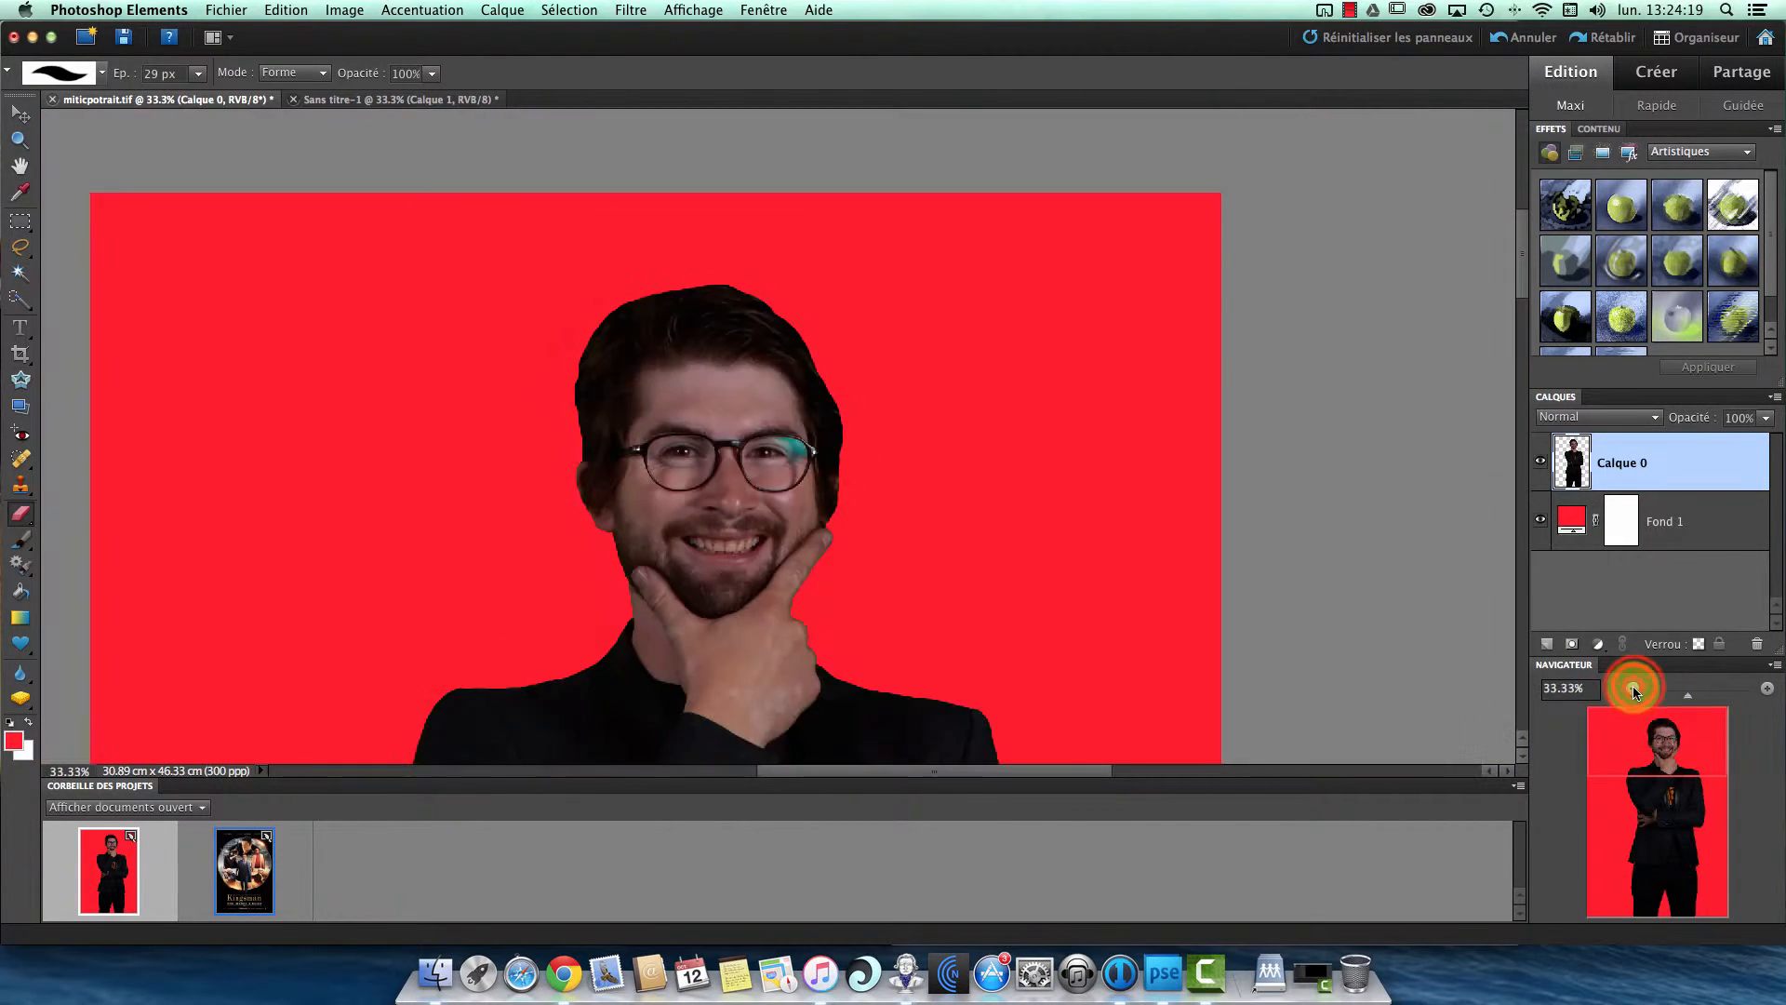
{"action": "left_click", "coordinate": [1632, 688]}
{"action": "left_click", "coordinate": [1631, 689]}
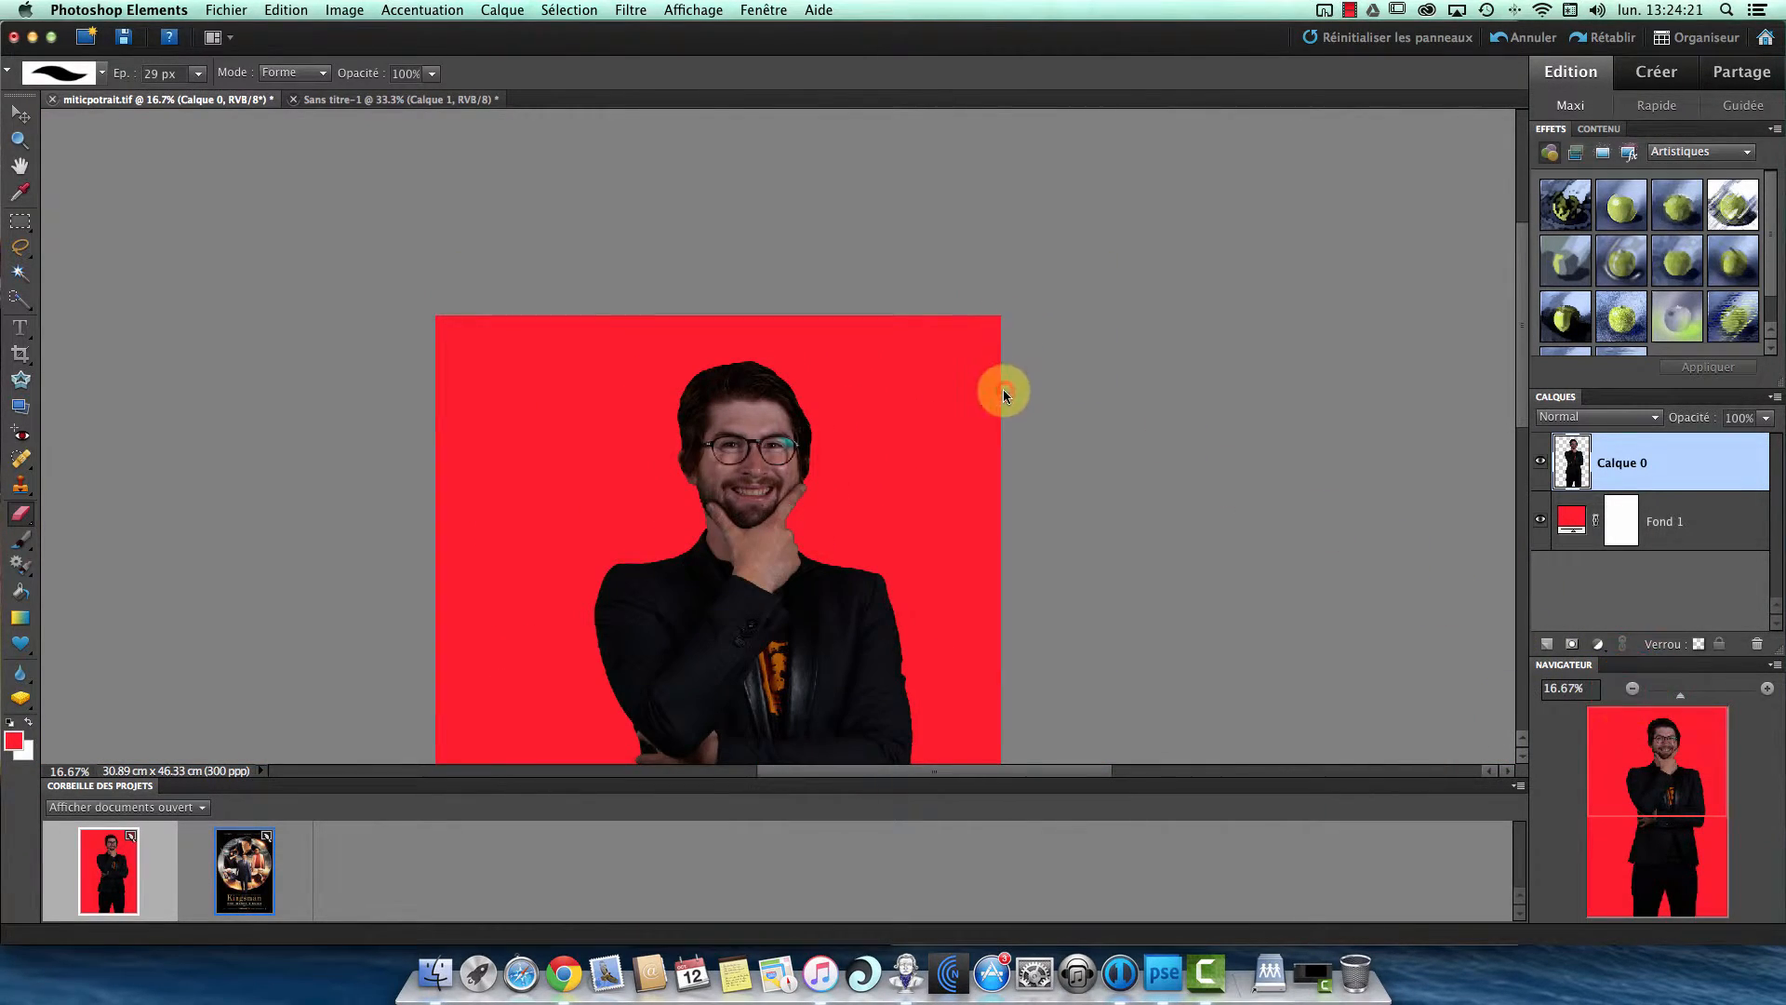
{"action": "mouse_move", "coordinate": [1004, 388]}
{"action": "left_mouse_down"}
{"action": "mouse_move", "coordinate": [995, 277]}
{"action": "mouse_move", "coordinate": [1017, 387]}
{"action": "mouse_move", "coordinate": [988, 347]}
{"action": "mouse_move", "coordinate": [990, 301]}
{"action": "mouse_move", "coordinate": [962, 287]}
{"action": "mouse_move", "coordinate": [980, 260]}
{"action": "mouse_move", "coordinate": [1001, 396]}
{"action": "left_mouse_up"}
{"action": "left_click_drag", "start_coordinate": [996, 291], "coordinate": [983, 454]}
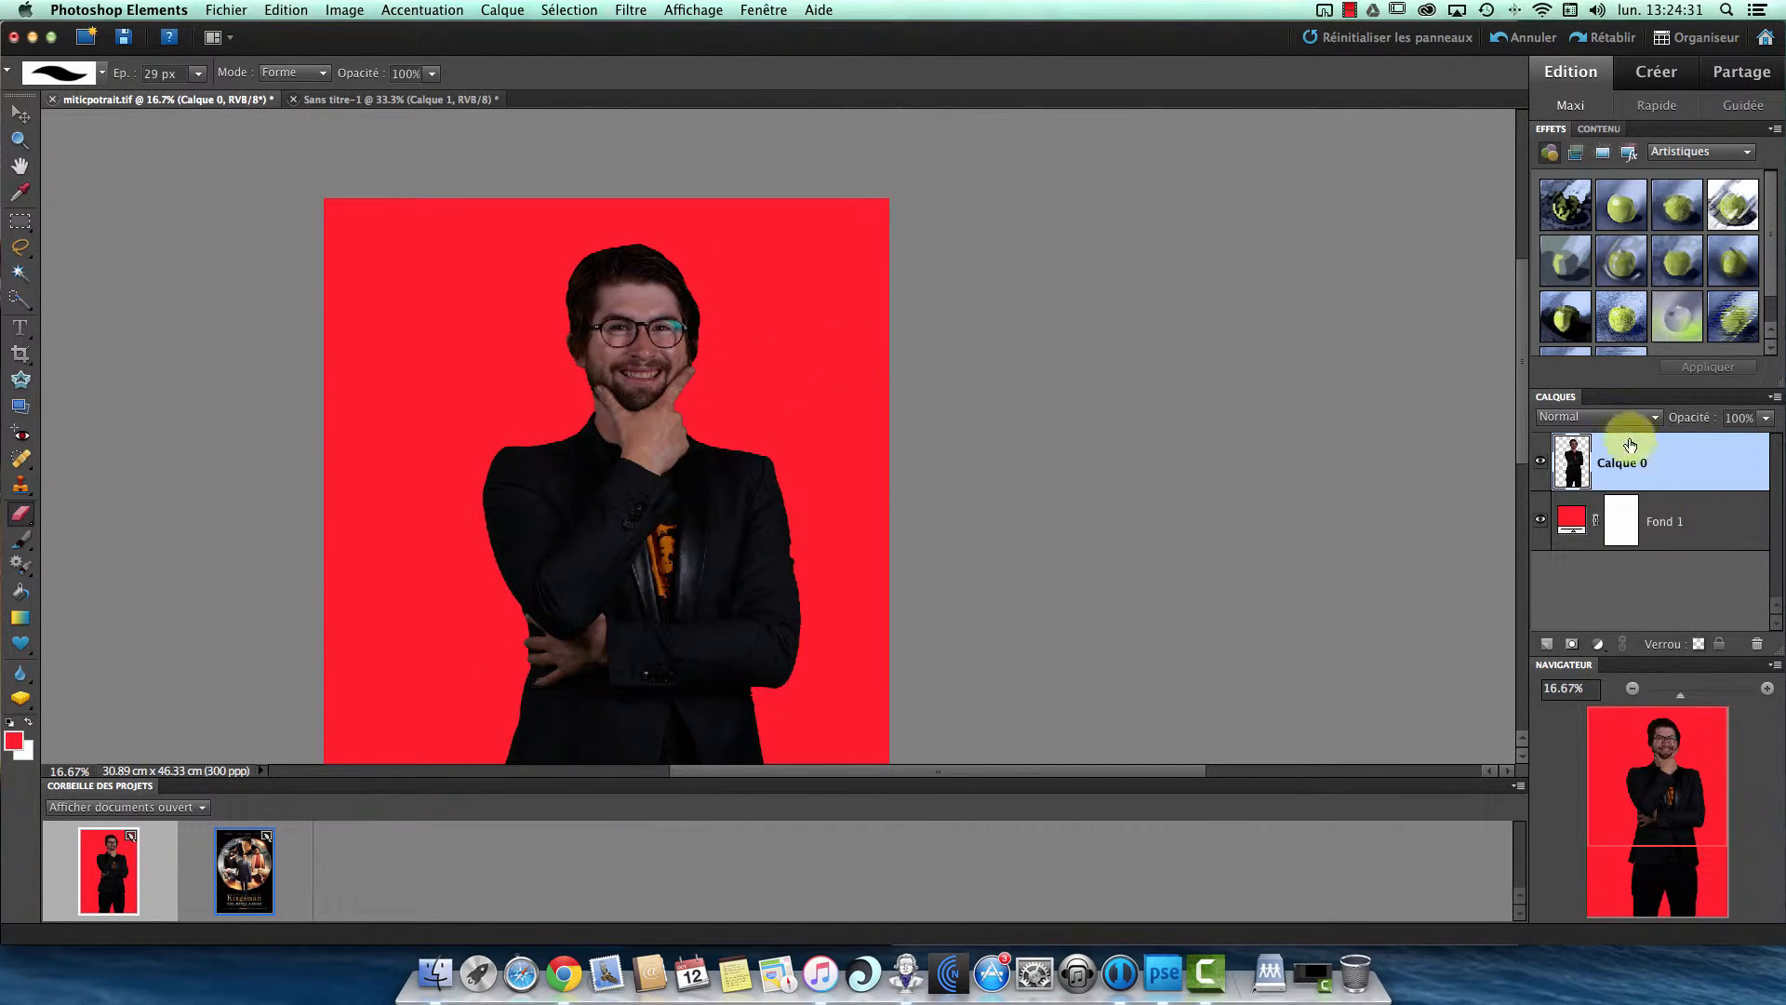
{"action": "left_click", "coordinate": [1541, 523]}
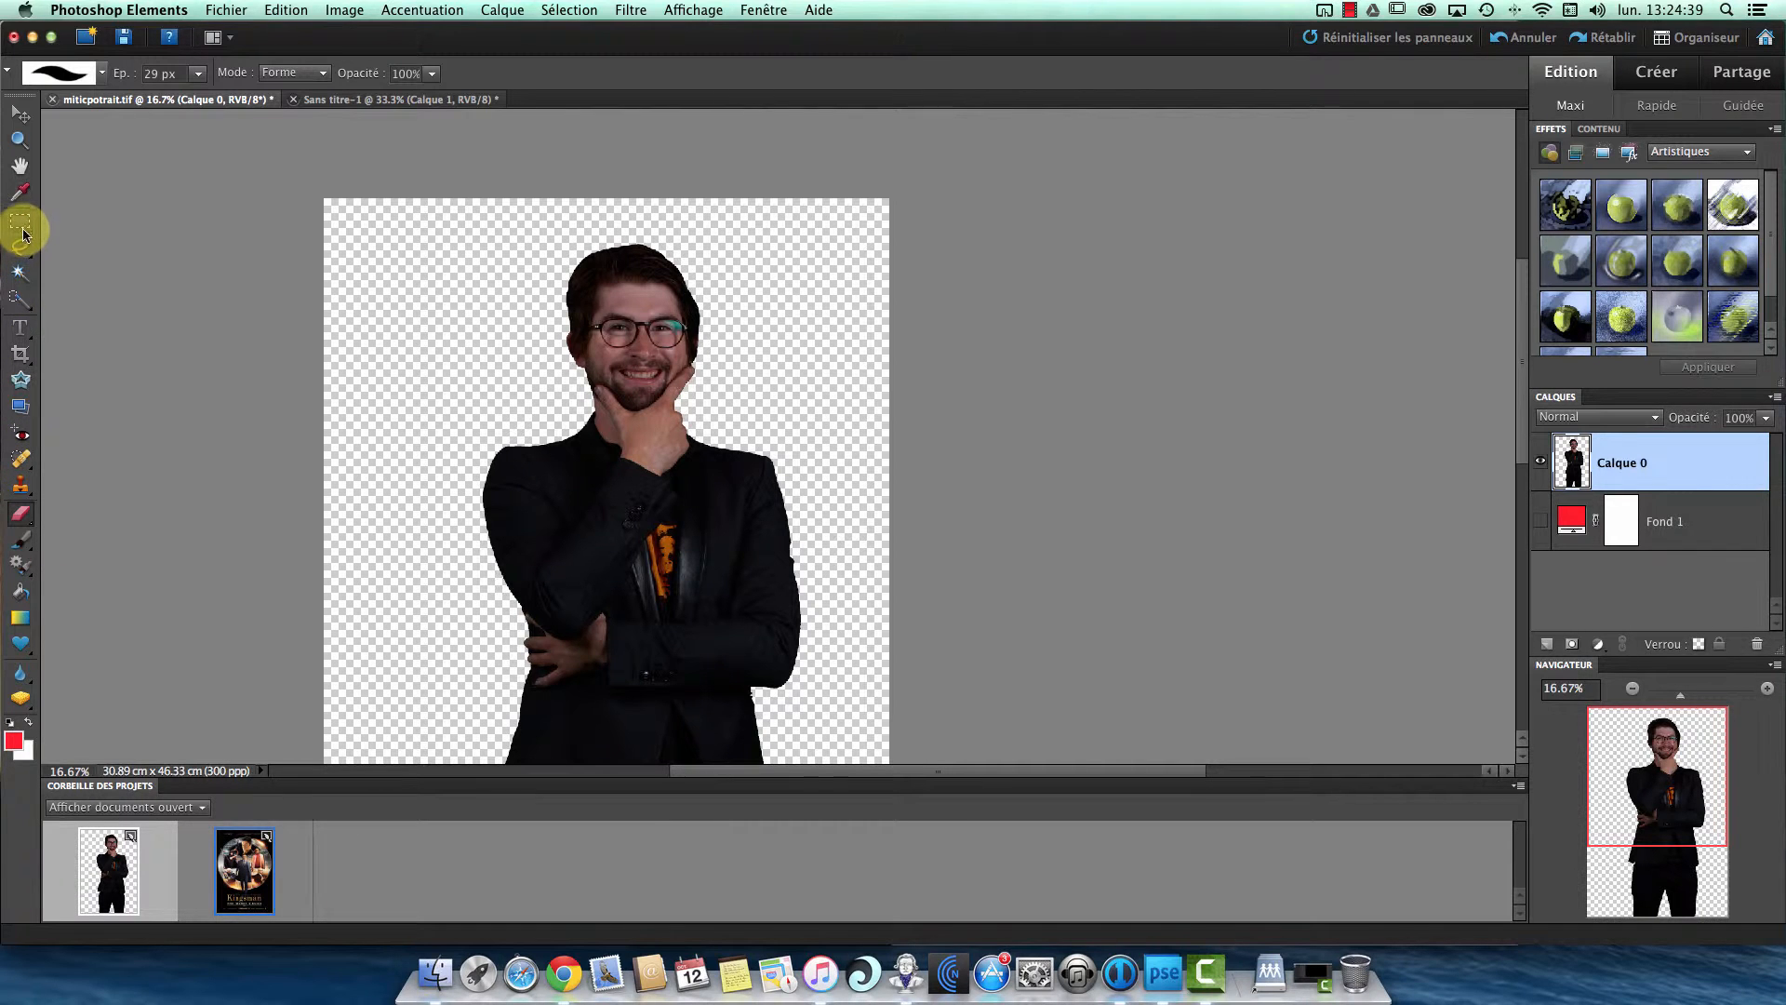
{"action": "left_click_drag", "start_coordinate": [148, 273], "coordinate": [117, 226]}
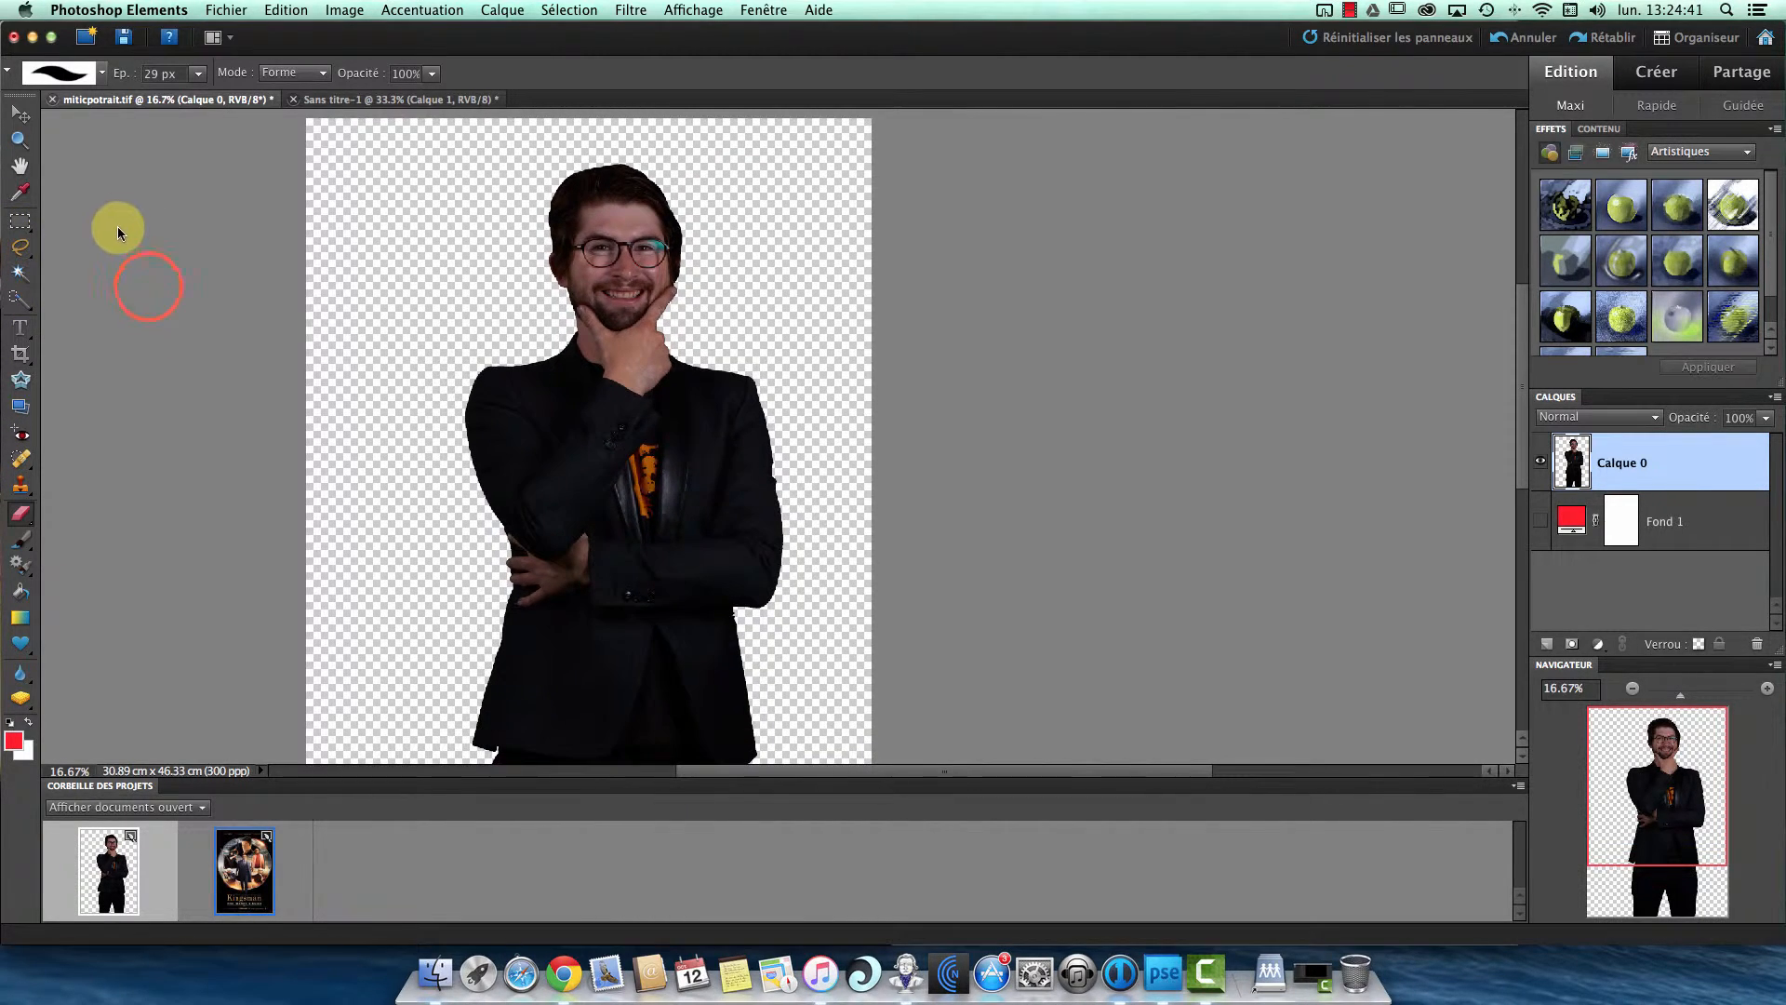
{"action": "left_click", "coordinate": [1633, 688]}
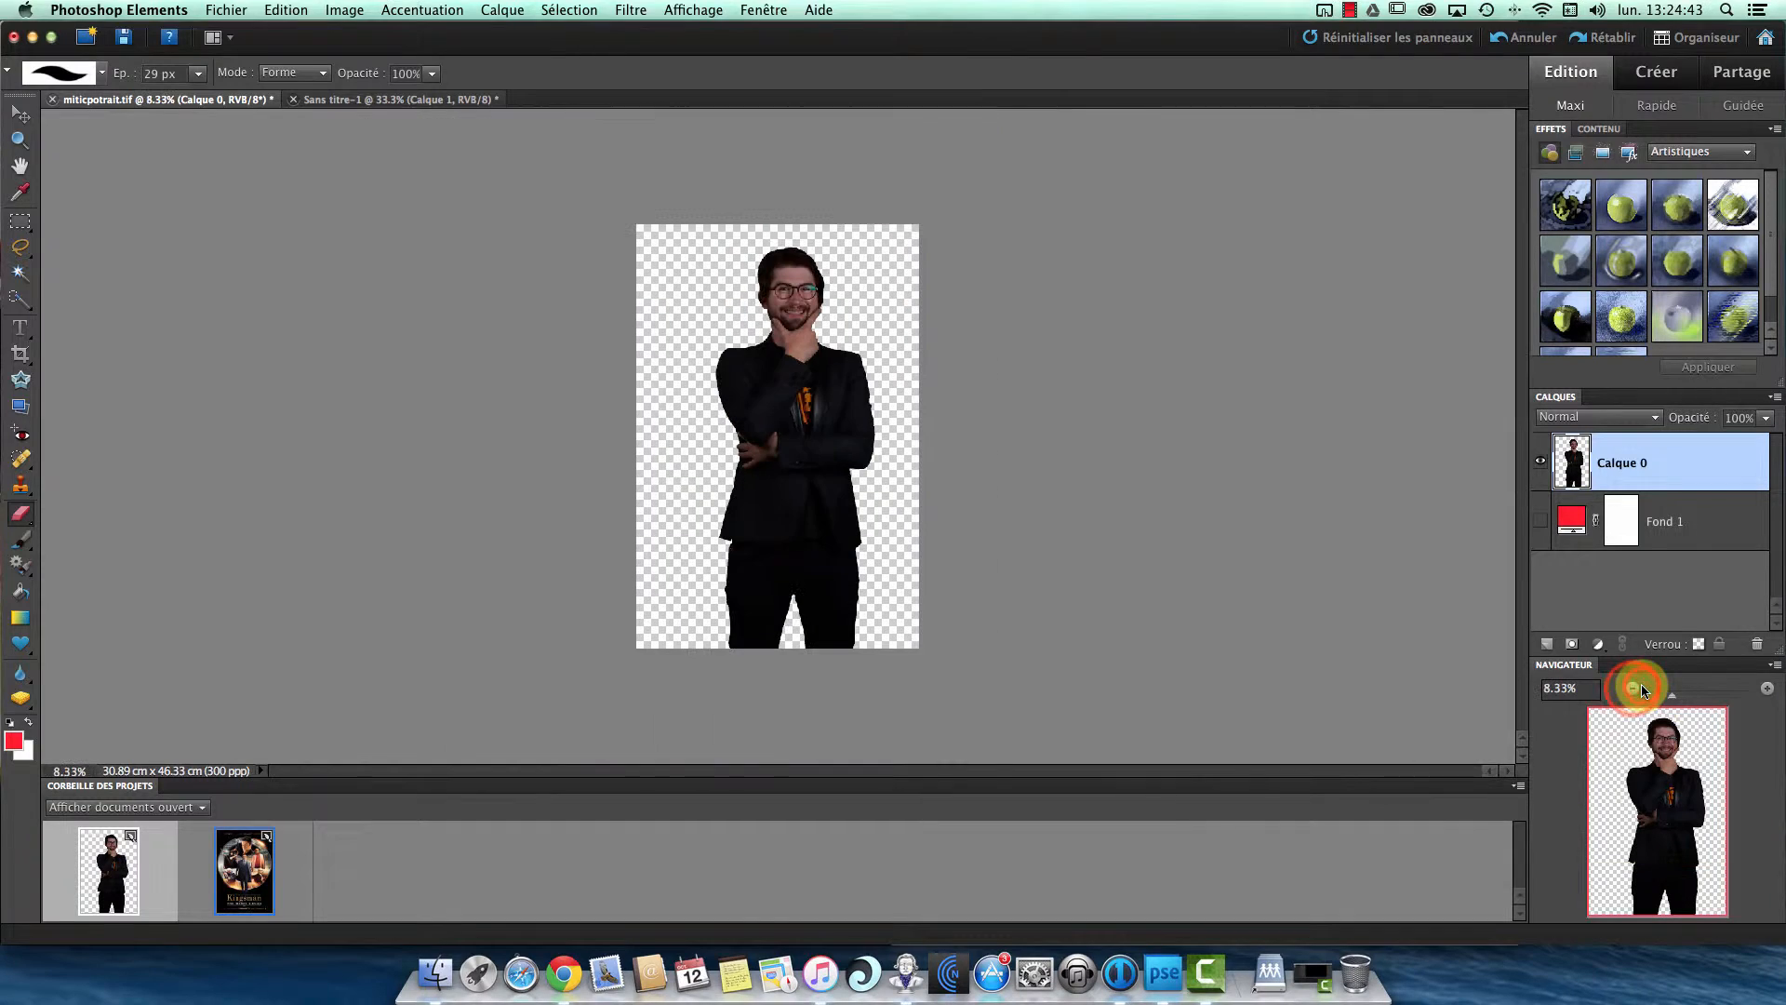
- Select the man from head to legs with a tight rectangular marquee, and copy him into the Sans titre-1 poster document
{"action": "left_click", "coordinate": [20, 222]}
{"action": "left_click", "coordinate": [626, 215]}
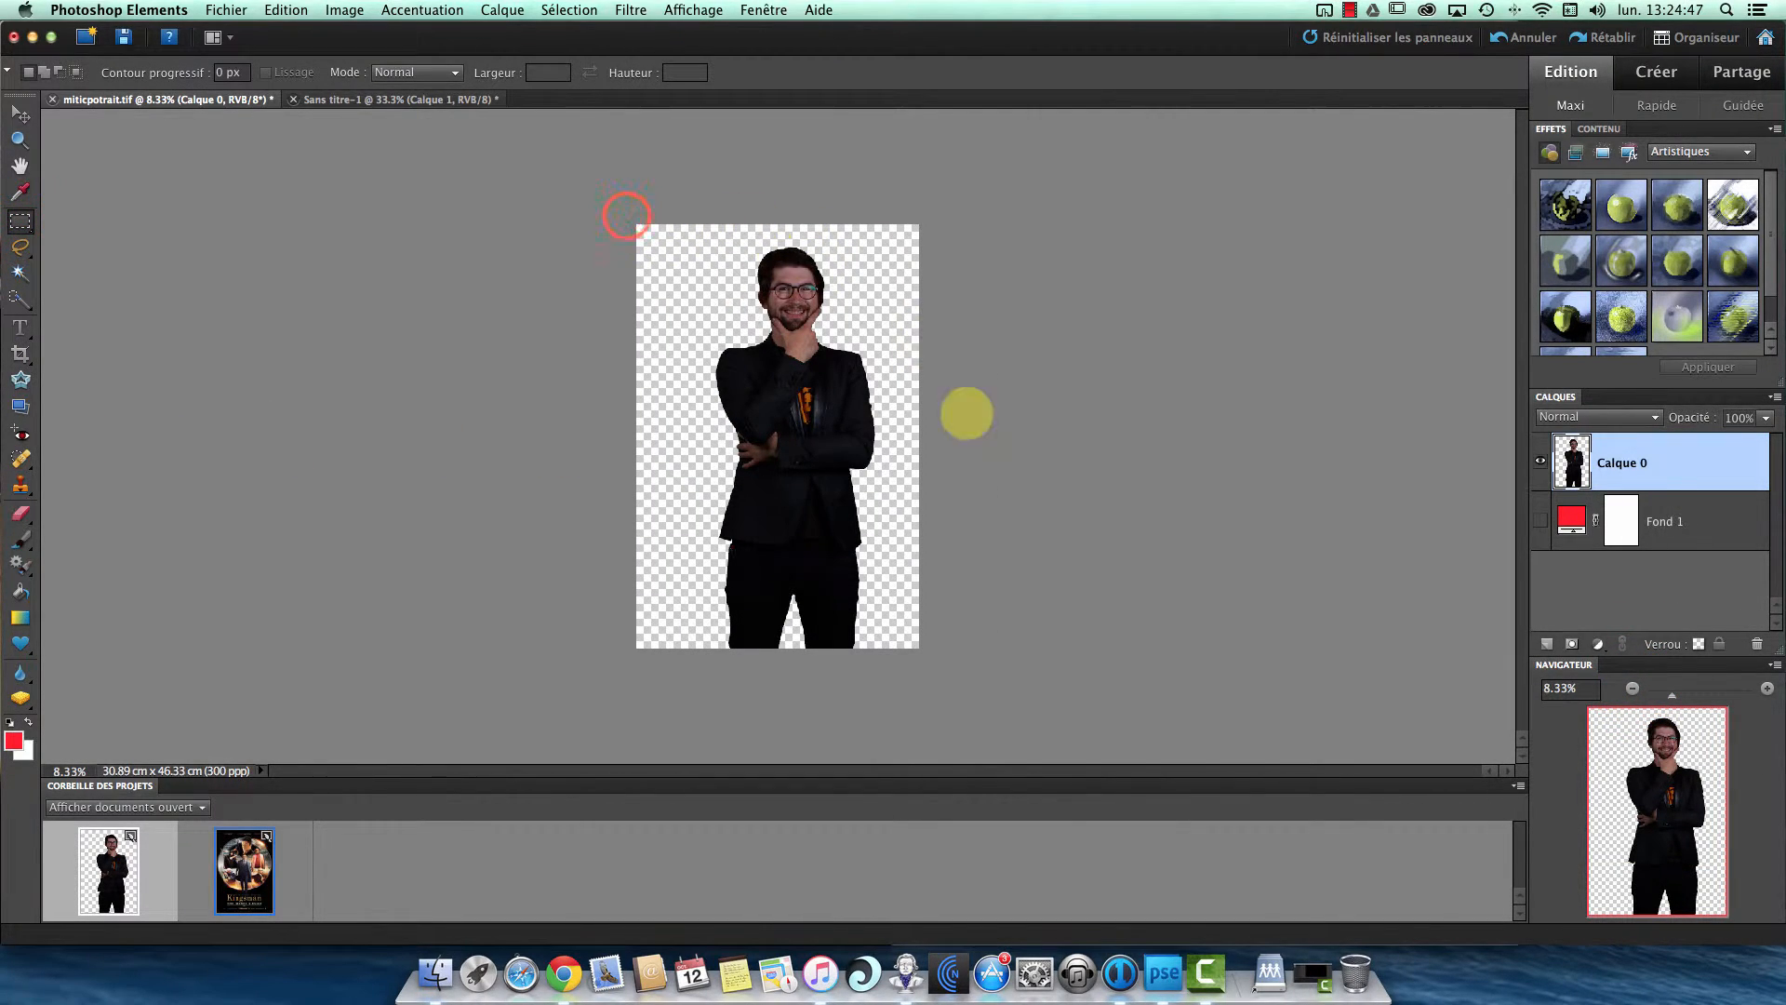
{"action": "left_click_drag", "start_coordinate": [972, 708], "coordinate": [946, 753]}
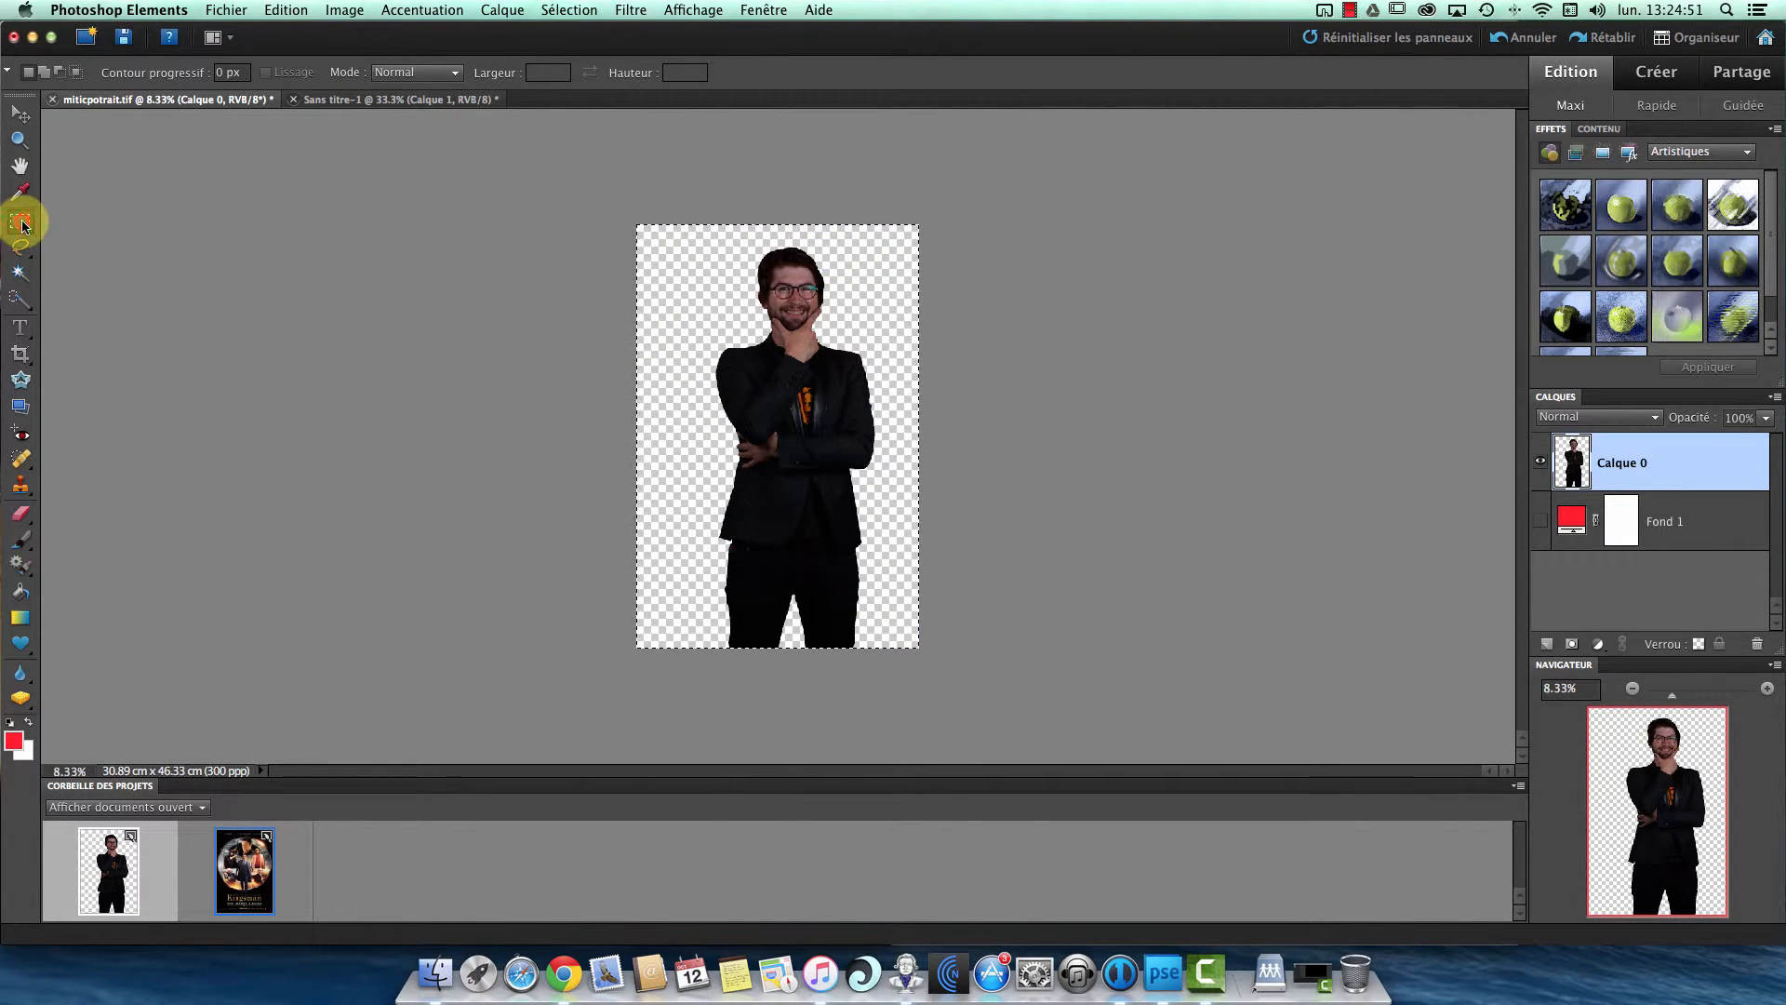
{"action": "left_click", "coordinate": [1049, 234]}
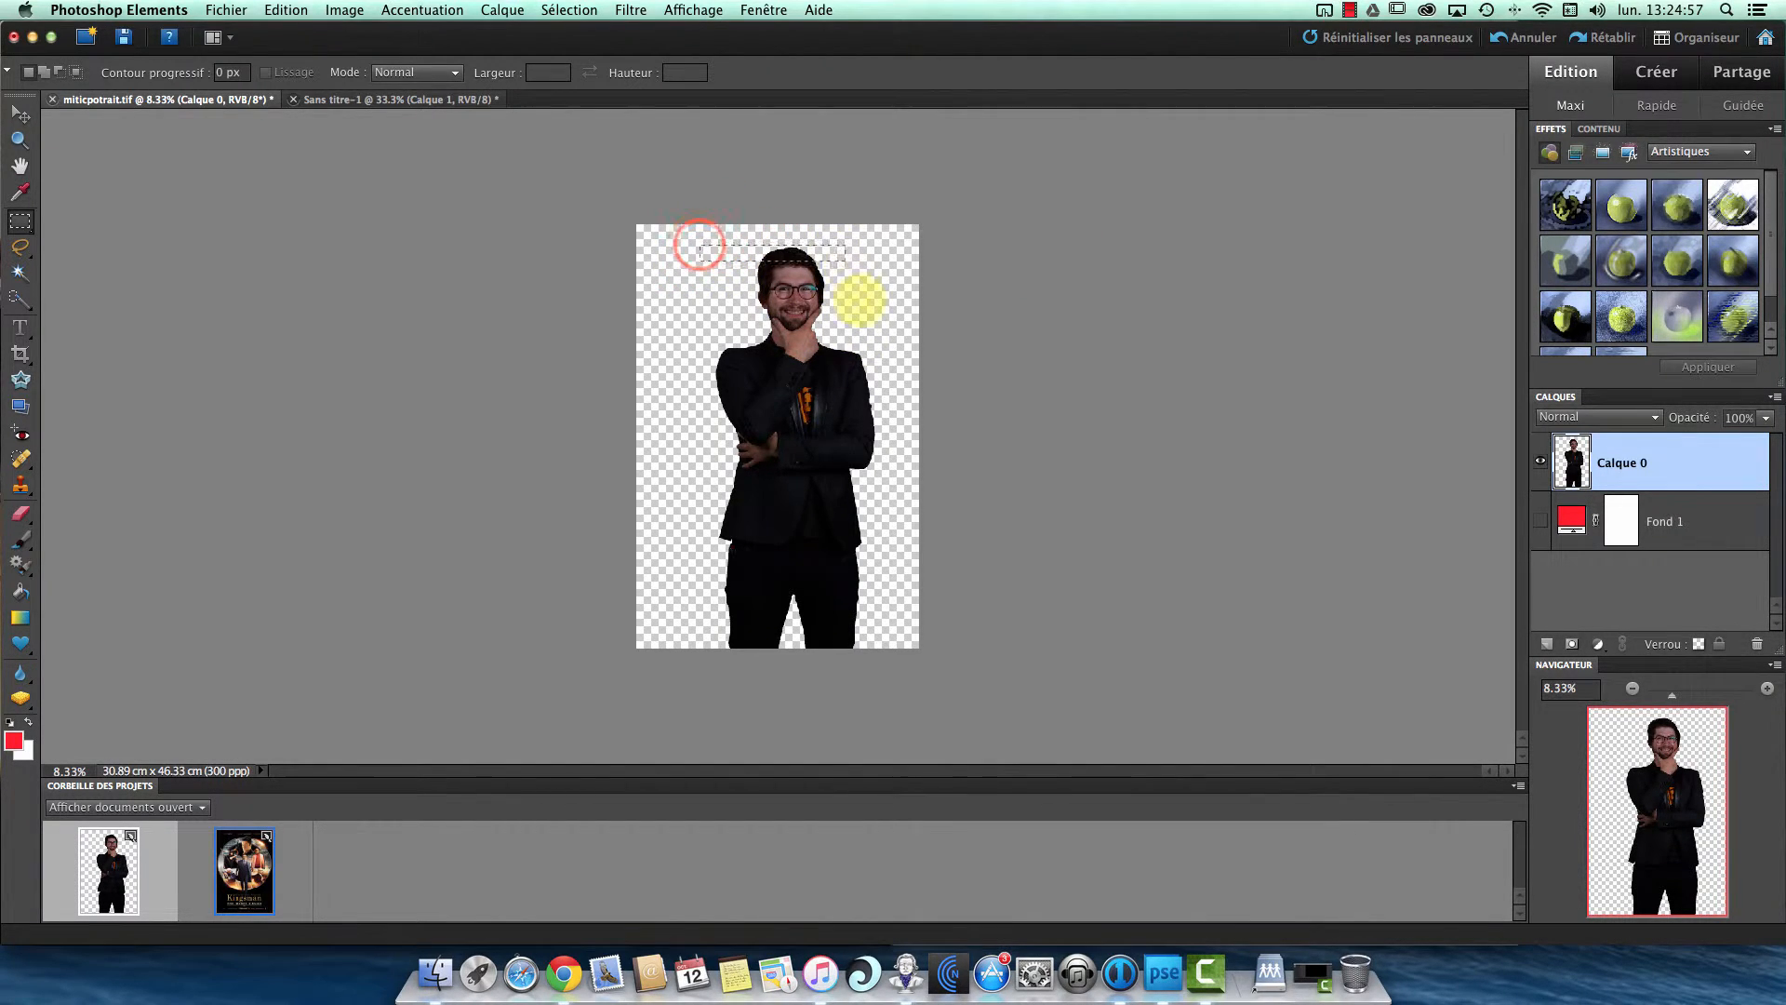
{"action": "left_click_drag", "start_coordinate": [878, 656], "coordinate": [875, 666]}
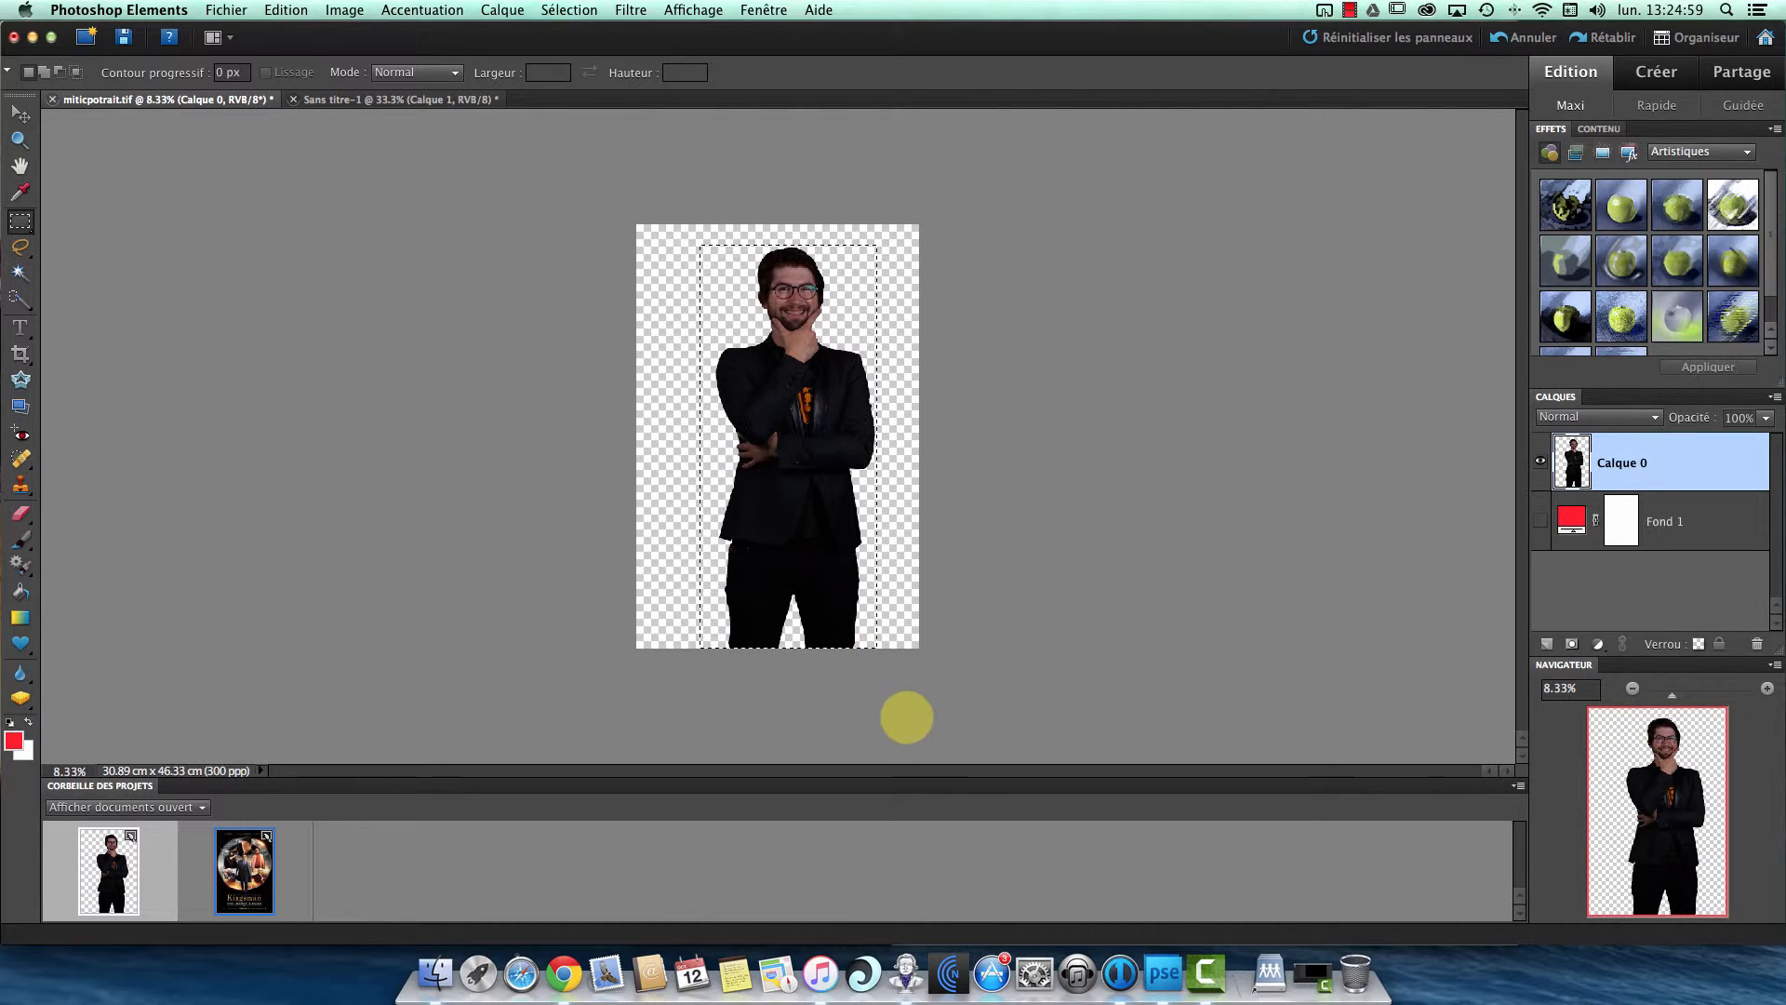
{"action": "key", "text": "super+c"}
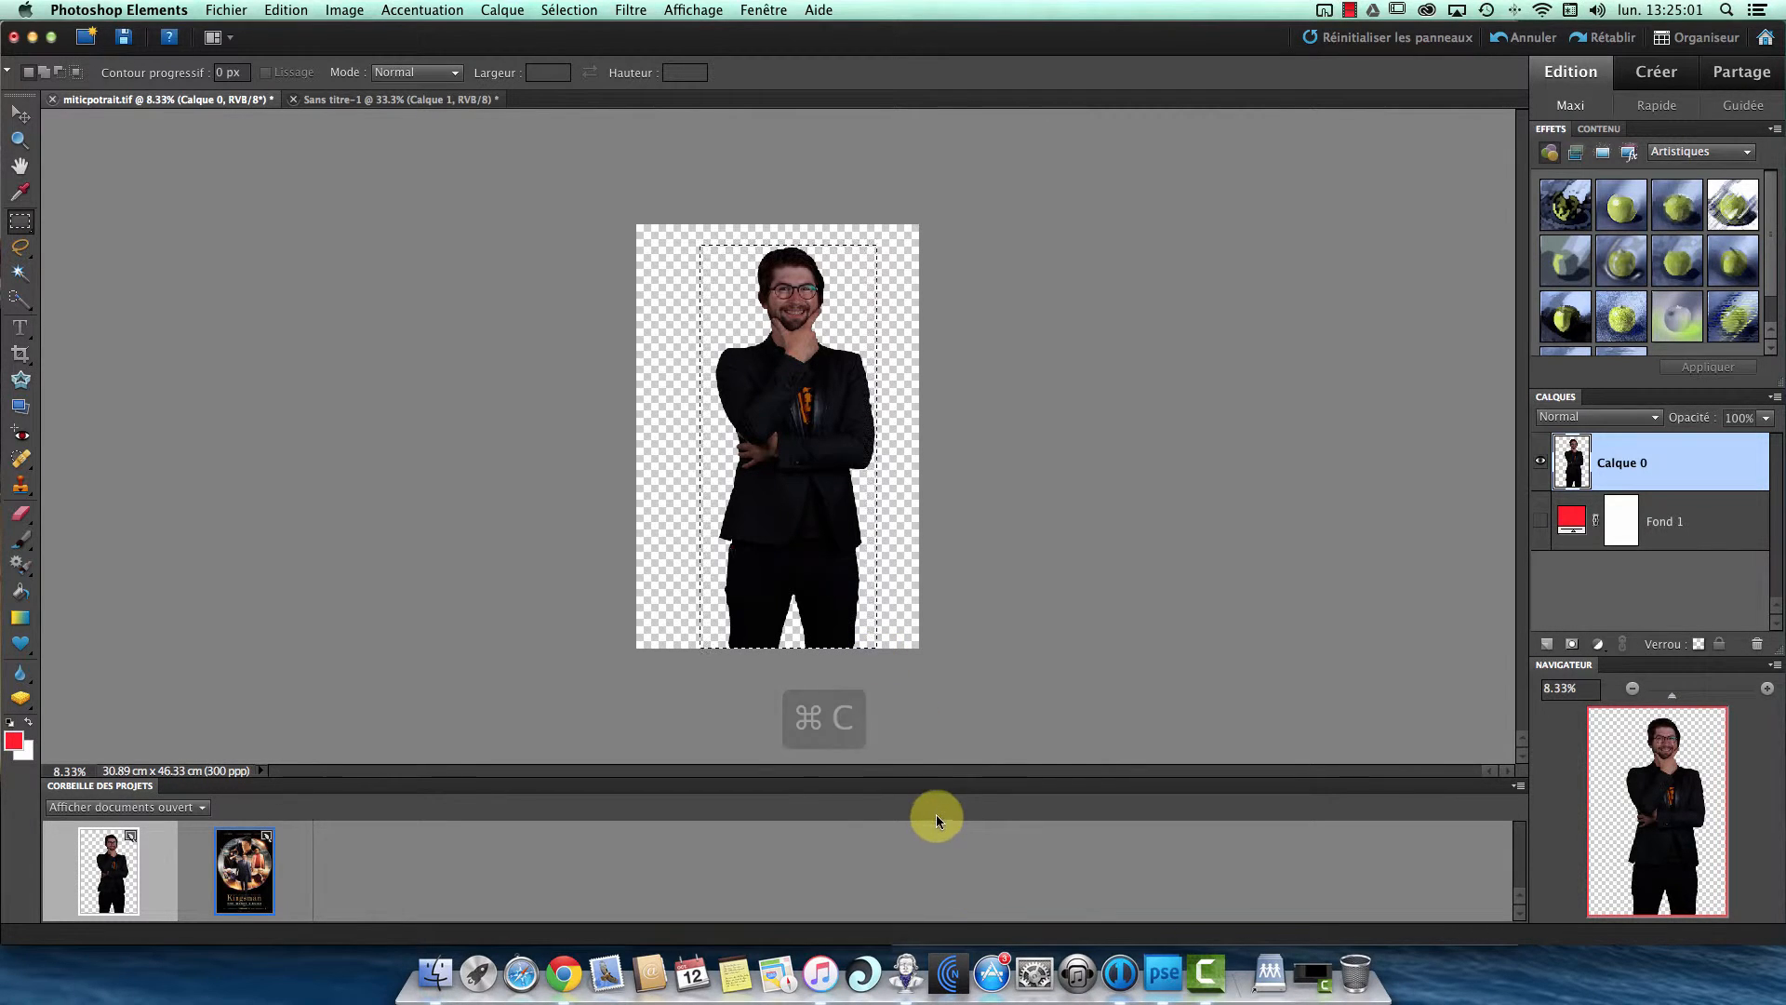
{"action": "left_click", "coordinate": [266, 876]}
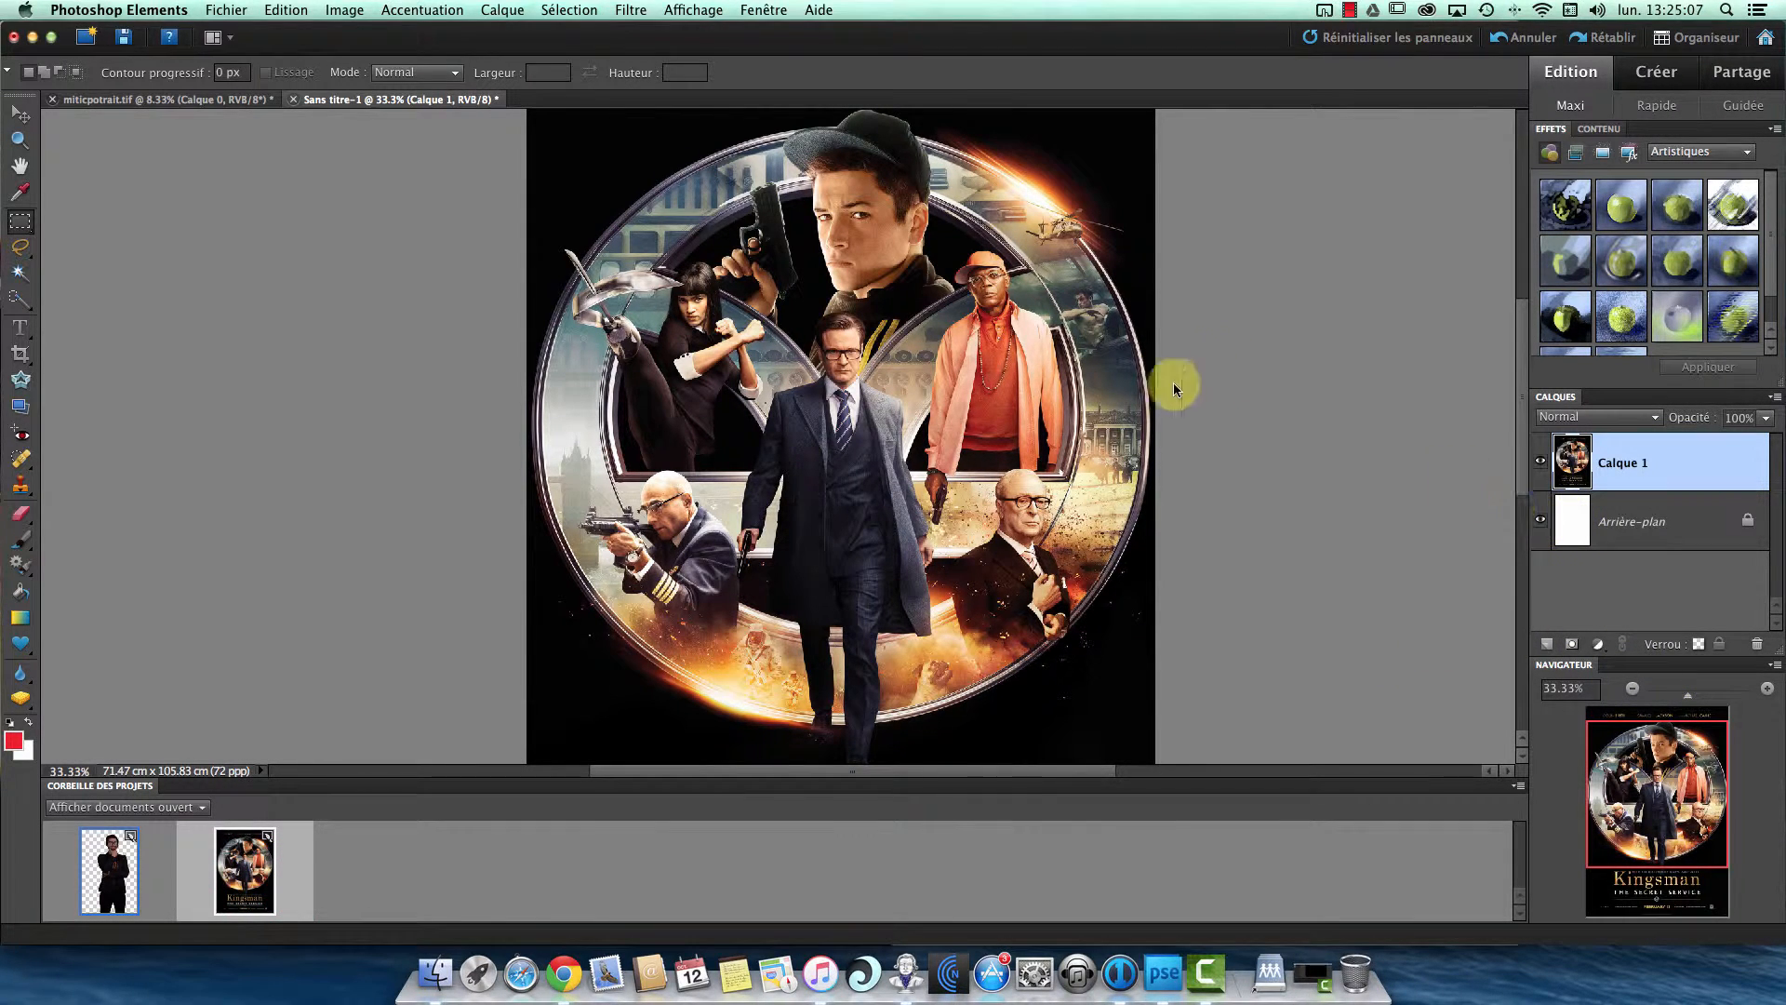
{"action": "key", "text": "super+v"}
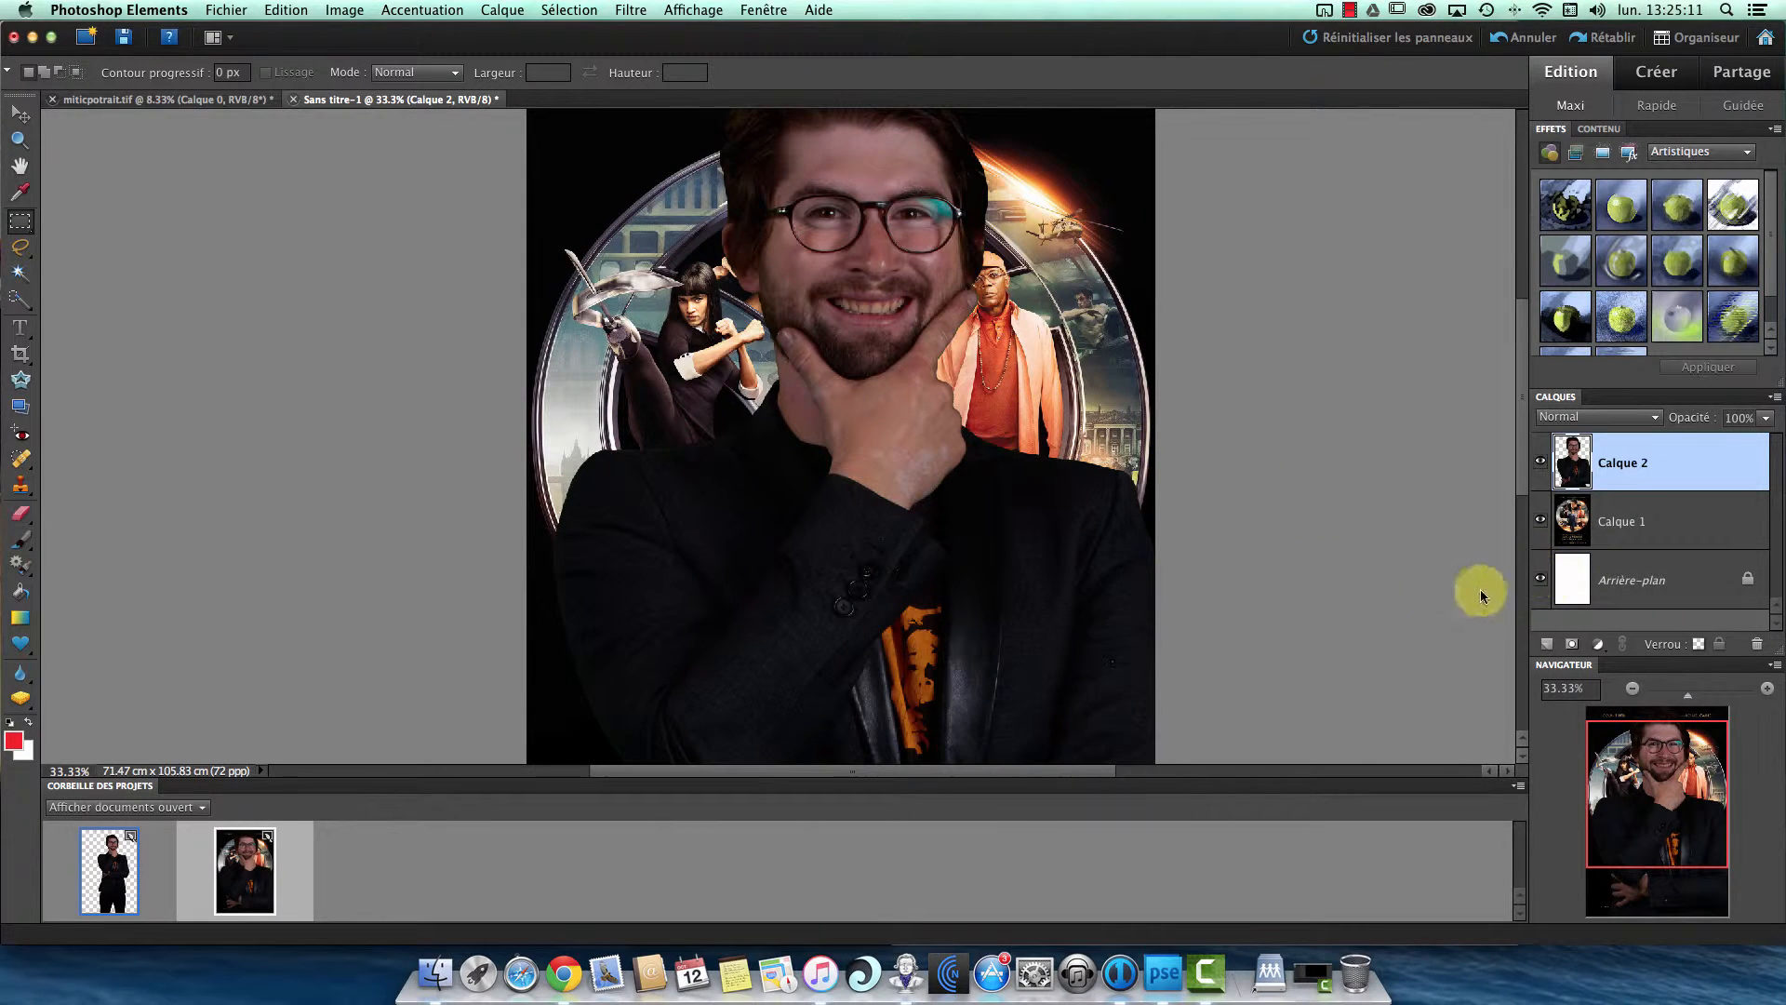
- Toggle the visibility of Calque 2 to compare the poster with and without the pasted man, and reselect Calque 2
{"action": "left_click", "coordinate": [1637, 521]}
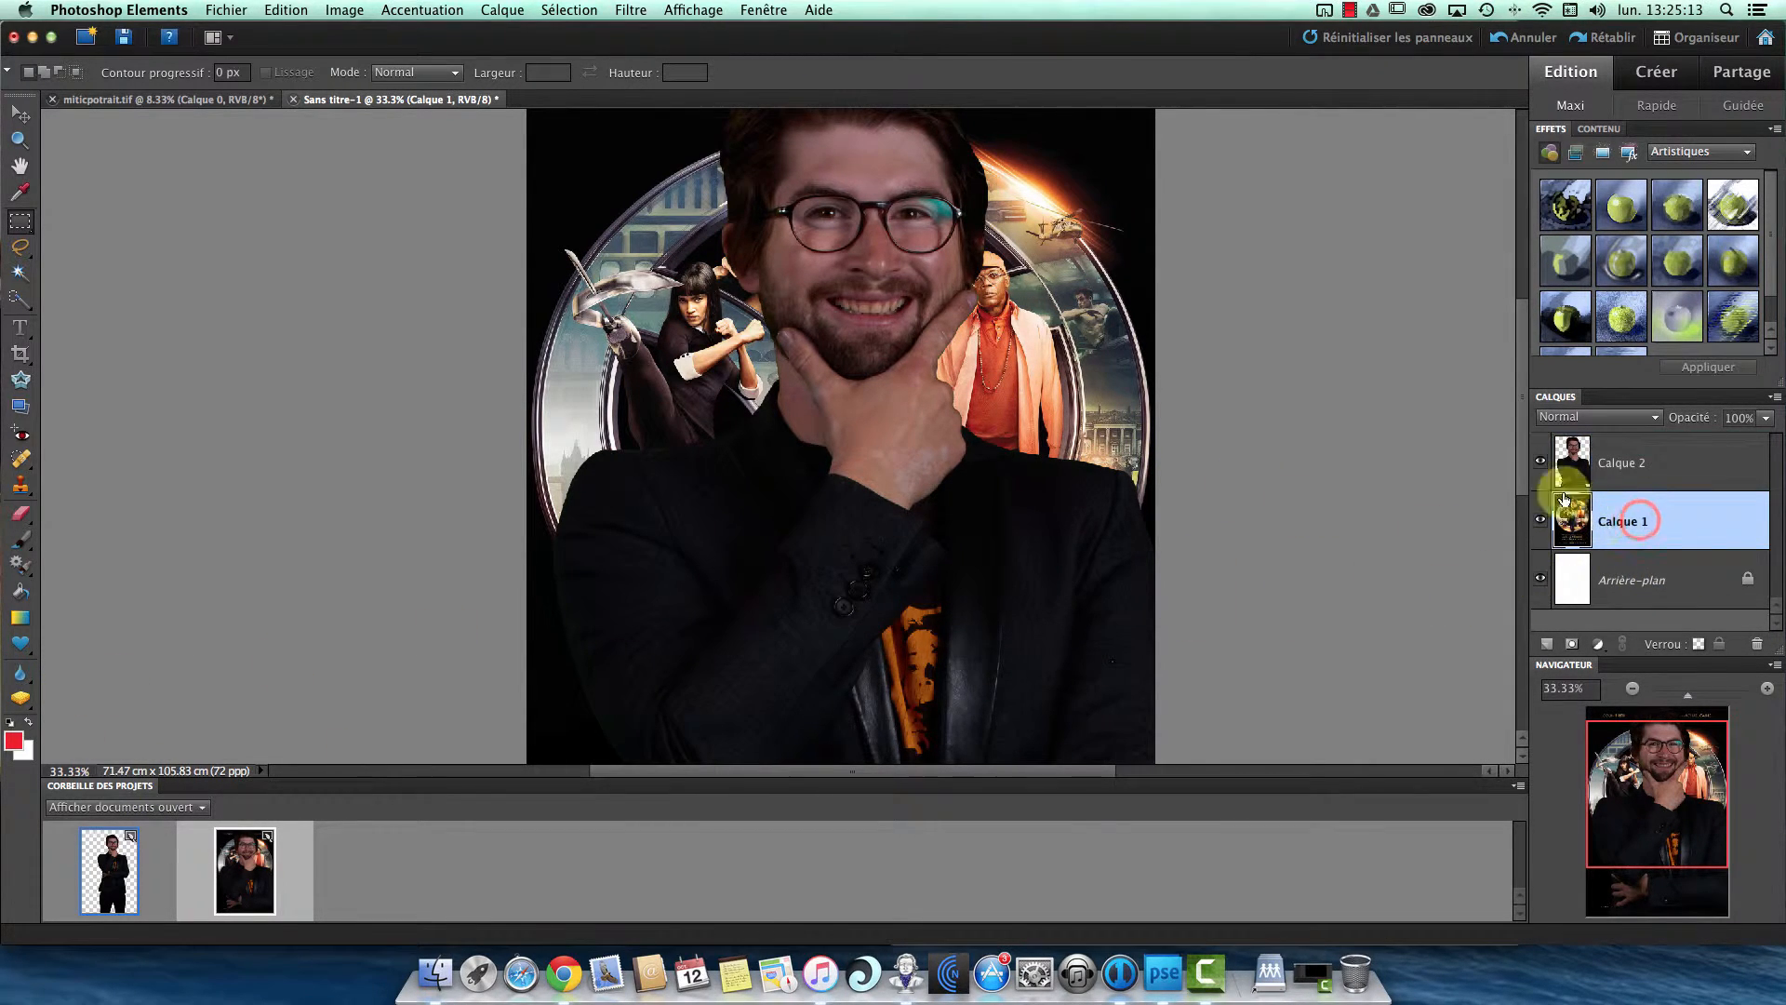
{"action": "left_click", "coordinate": [1540, 462]}
{"action": "left_click", "coordinate": [1540, 462]}
{"action": "left_click", "coordinate": [1540, 463]}
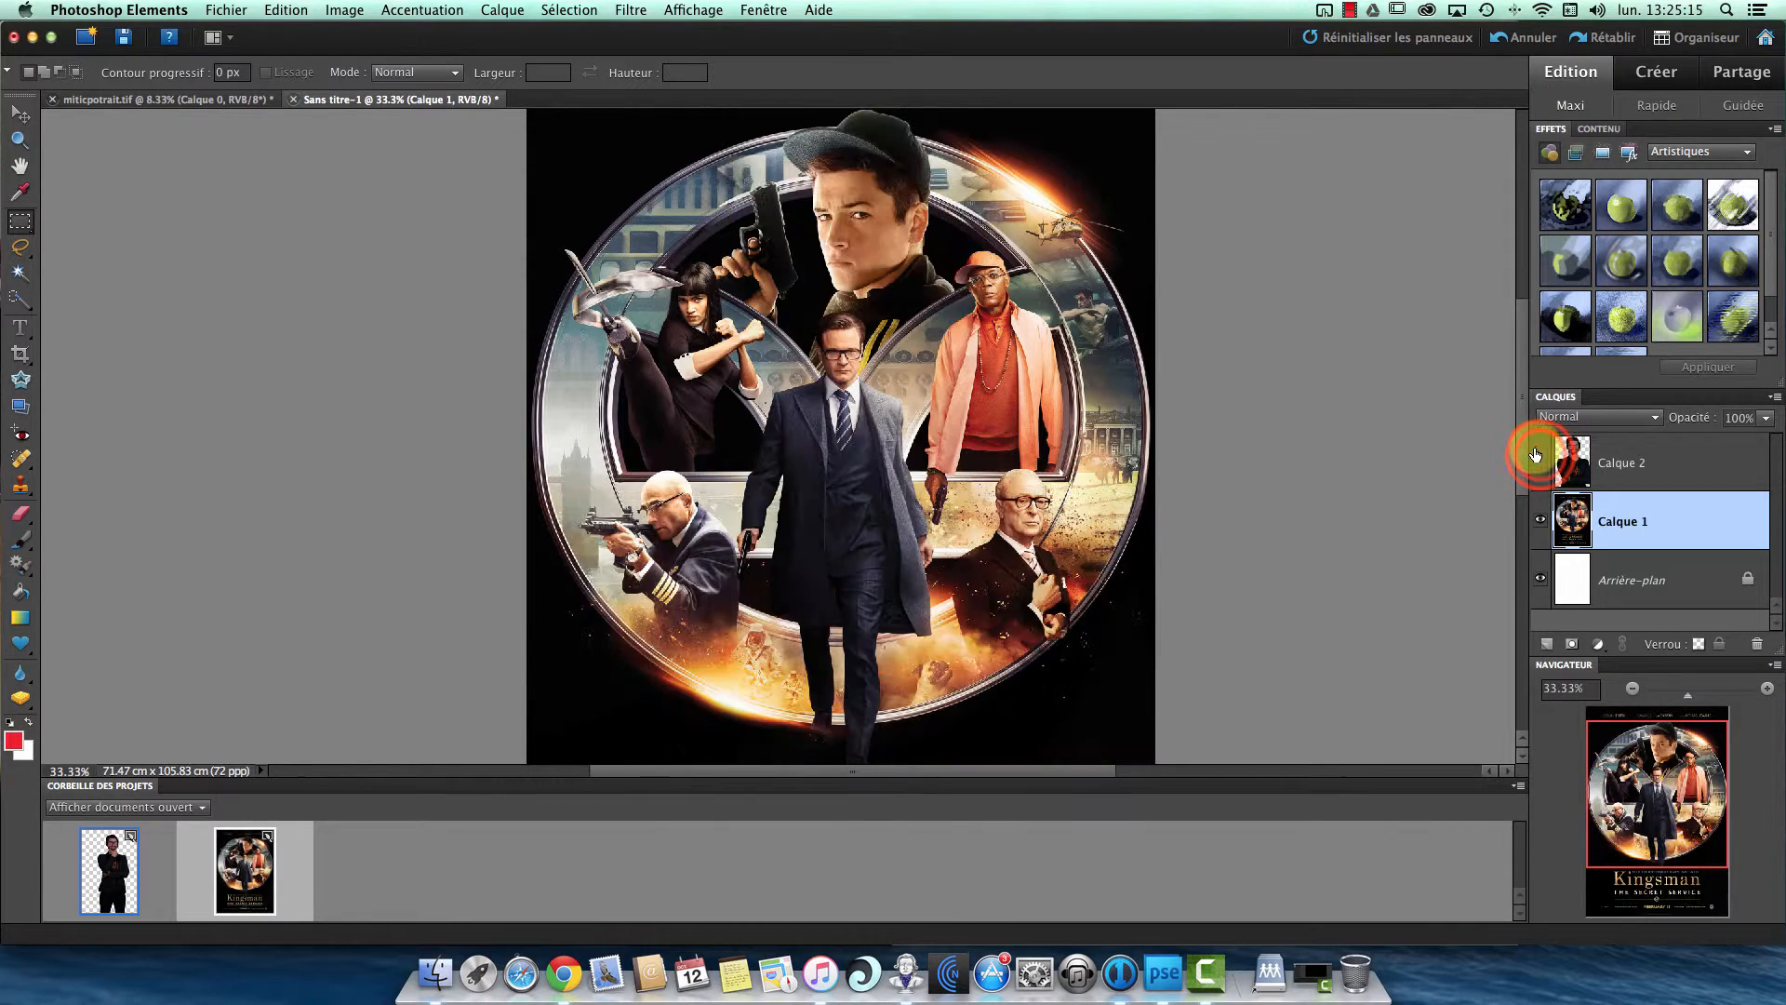
{"action": "left_click", "coordinate": [1540, 463]}
{"action": "left_click", "coordinate": [1638, 482]}
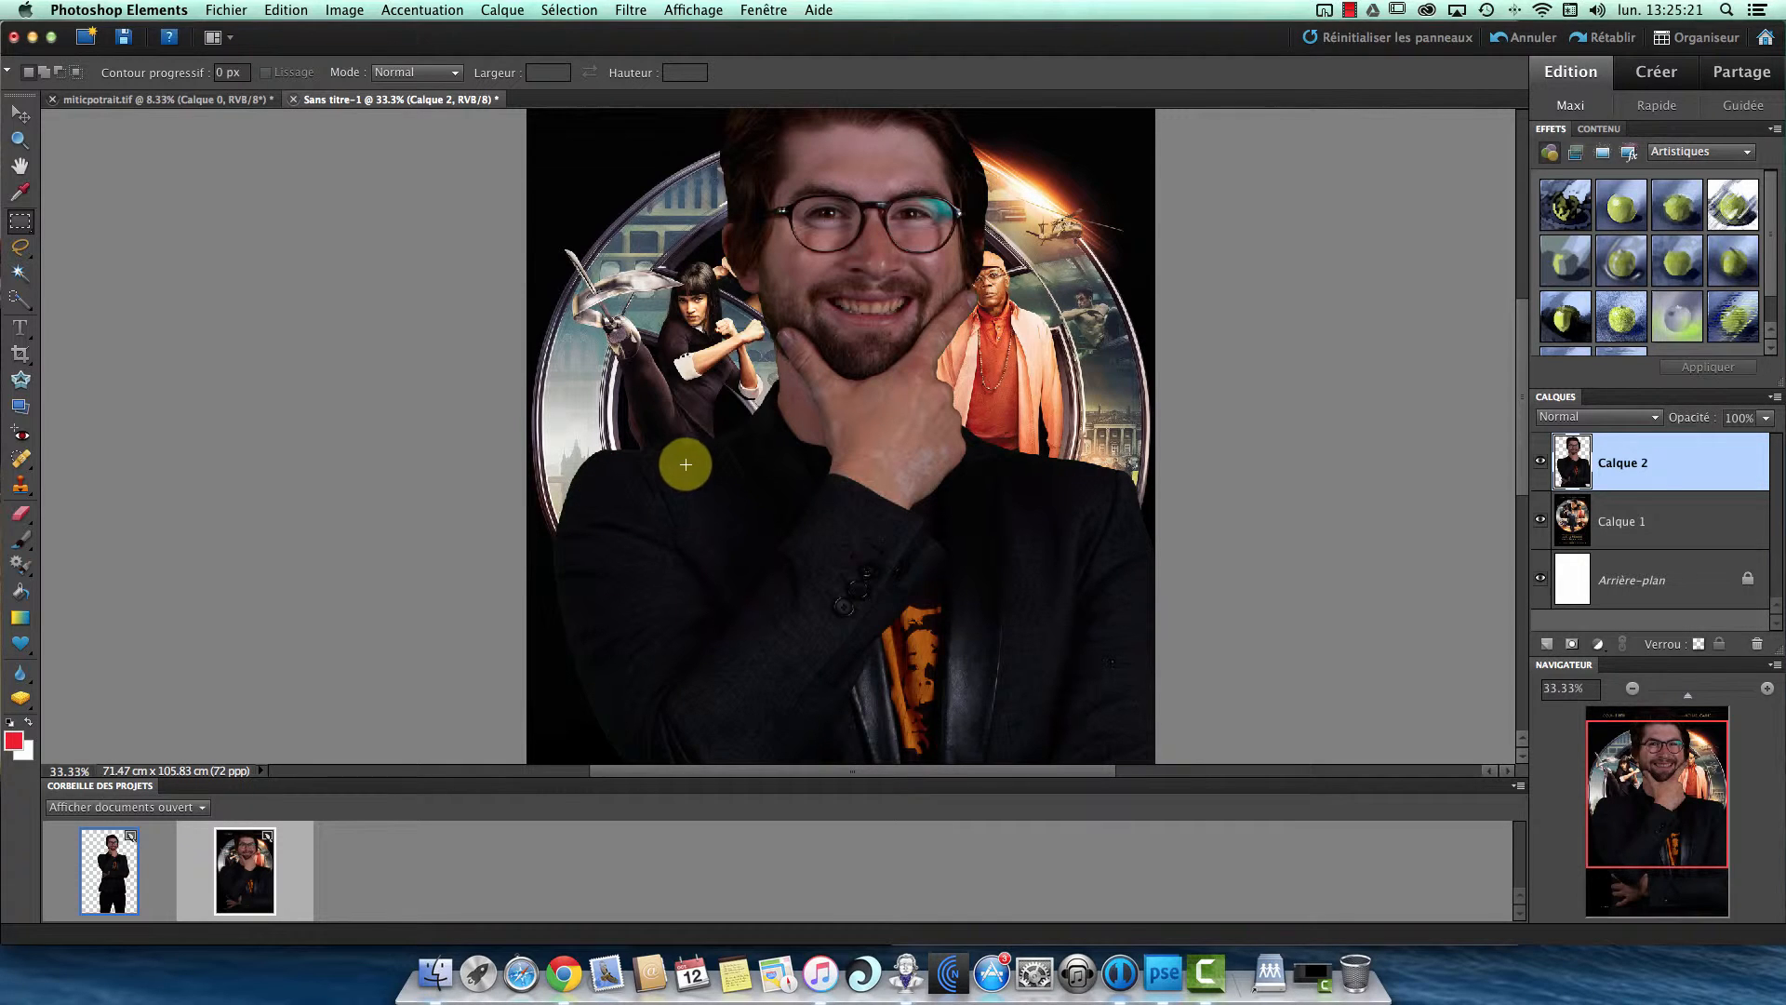
- Free-transform the pasted man on Calque 2 down to 33% and place him over the right part of the poster's circle
{"action": "left_click", "coordinate": [1632, 691]}
{"action": "left_click", "coordinate": [1633, 690]}
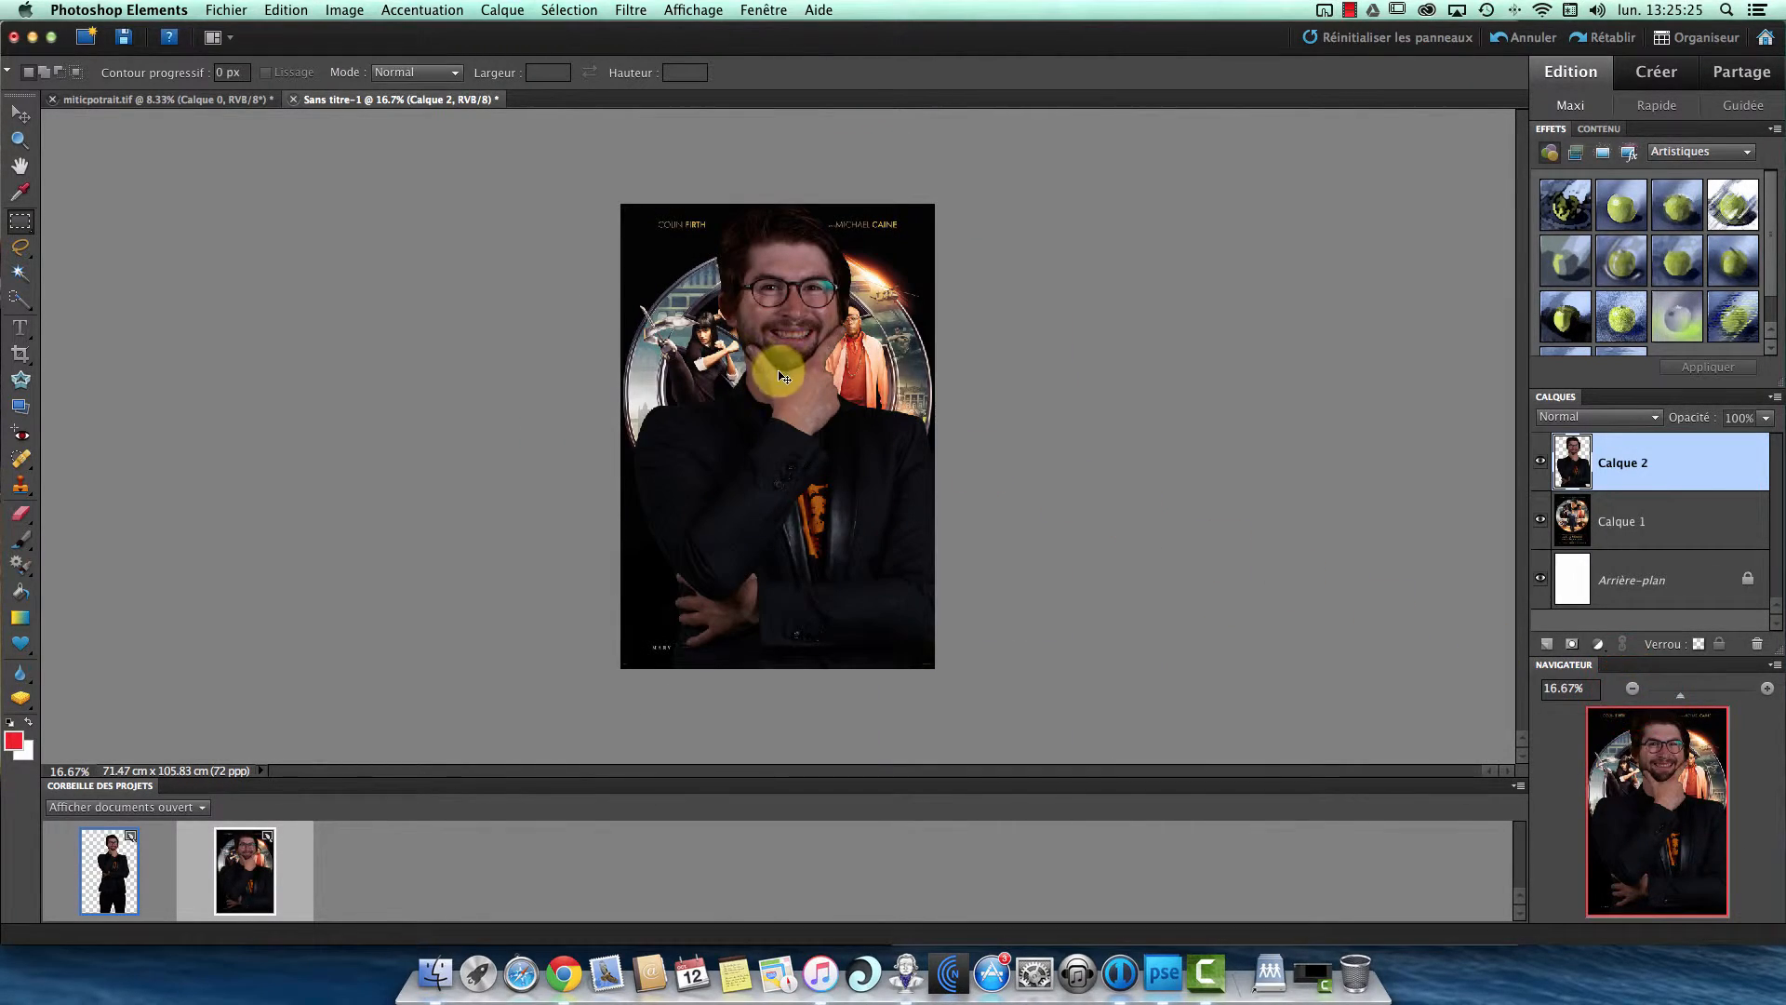
{"action": "key", "text": "super+t"}
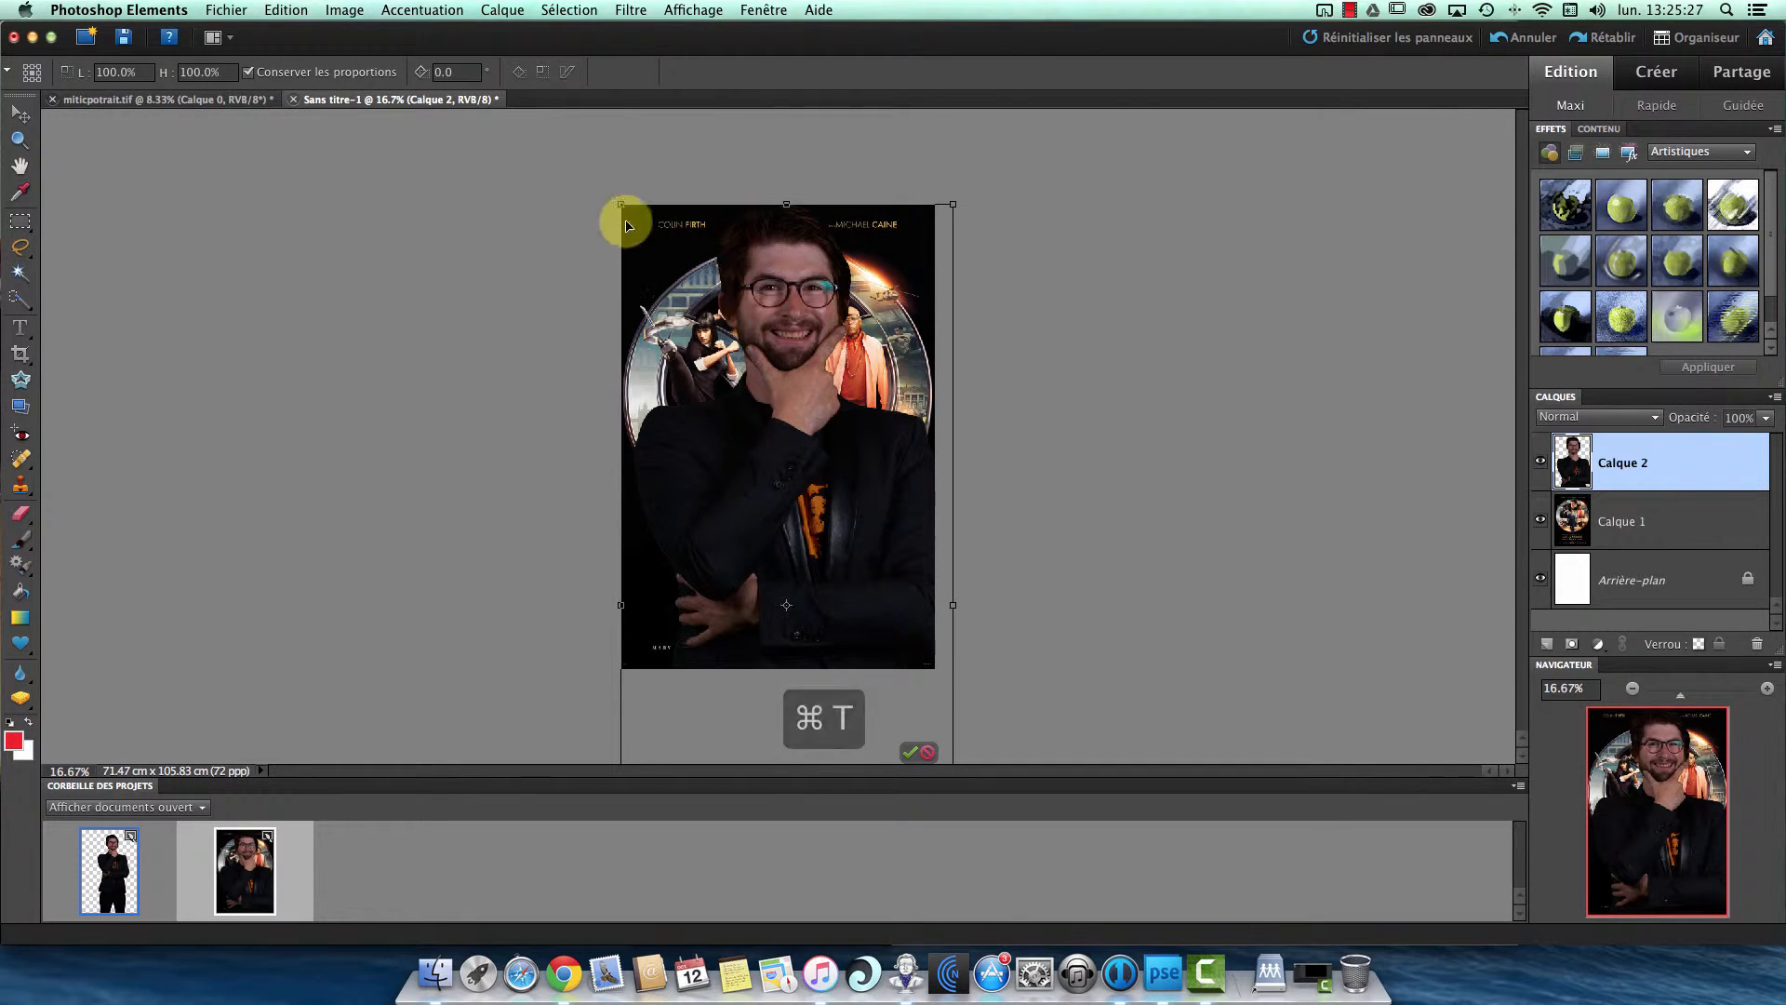
{"action": "left_click_drag", "start_coordinate": [617, 202], "coordinate": [773, 411]}
{"action": "left_click_drag", "start_coordinate": [814, 509], "coordinate": [827, 355]}
{"action": "left_click_drag", "start_coordinate": [702, 183], "coordinate": [940, 399]}
{"action": "left_click_drag", "start_coordinate": [874, 590], "coordinate": [843, 412]}
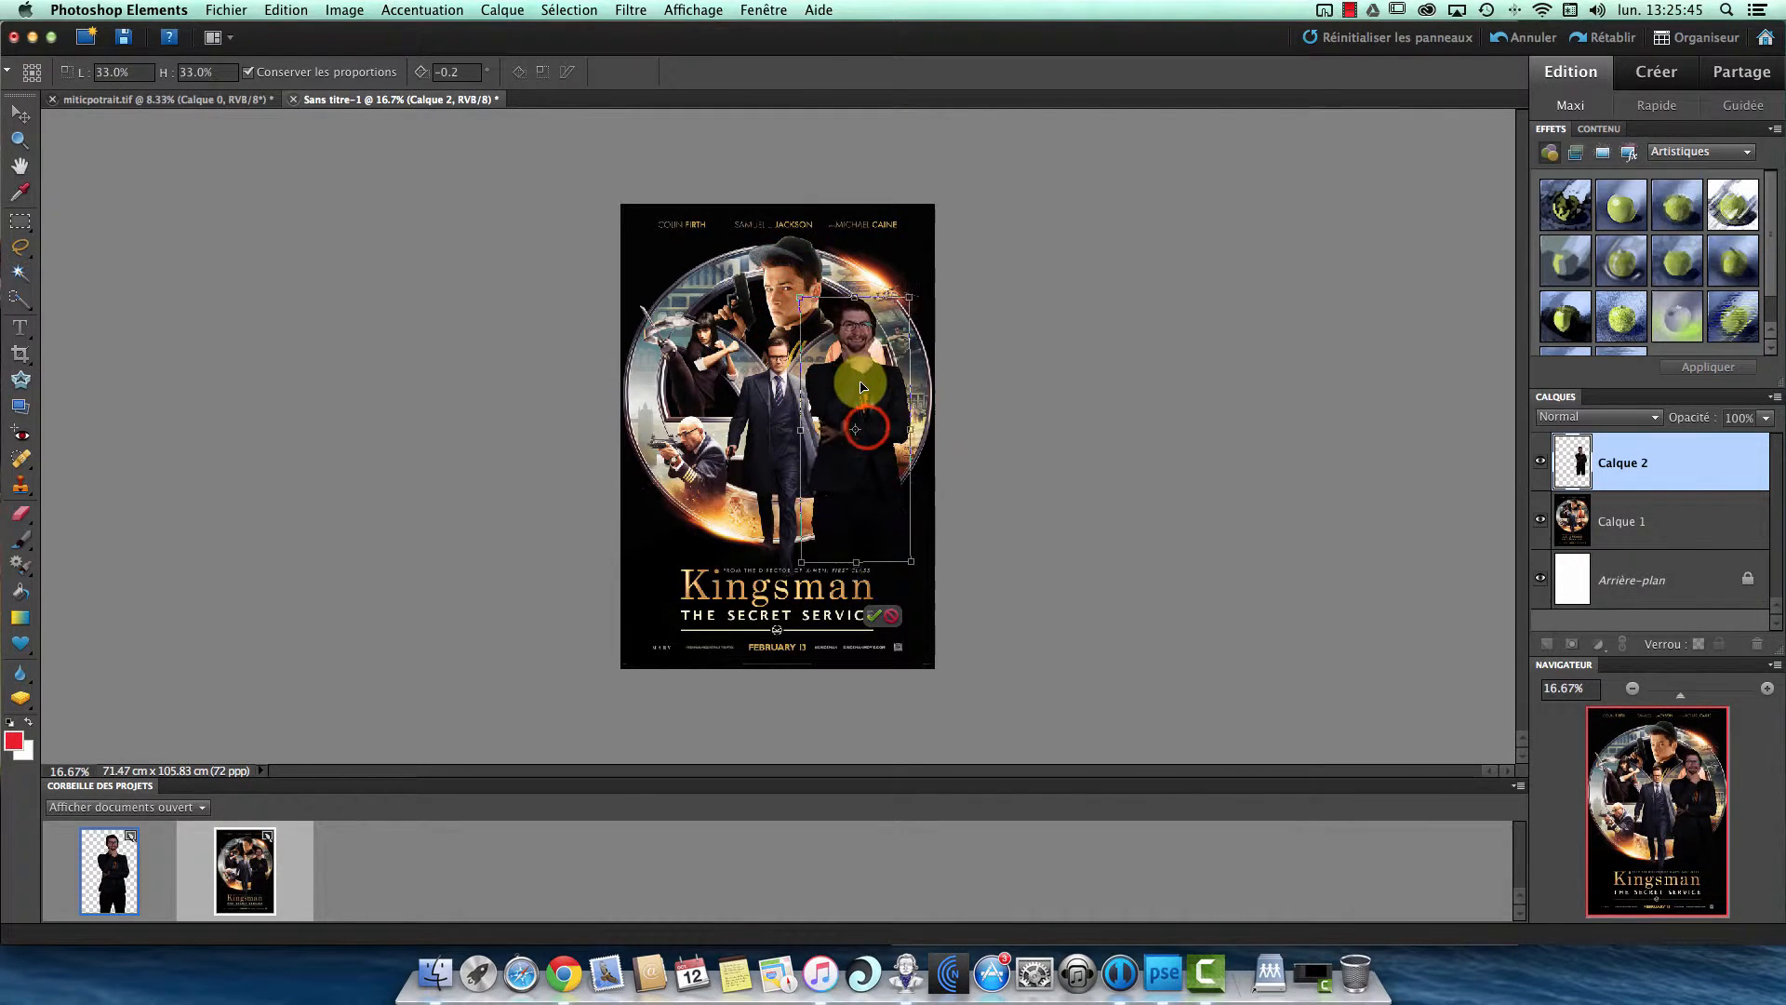
- Scale the man down further to 24.1% and position him over the poster character in the orange jacket
{"action": "left_click", "coordinate": [1767, 688]}
{"action": "left_click", "coordinate": [1767, 688]}
{"action": "left_click", "coordinate": [1767, 688]}
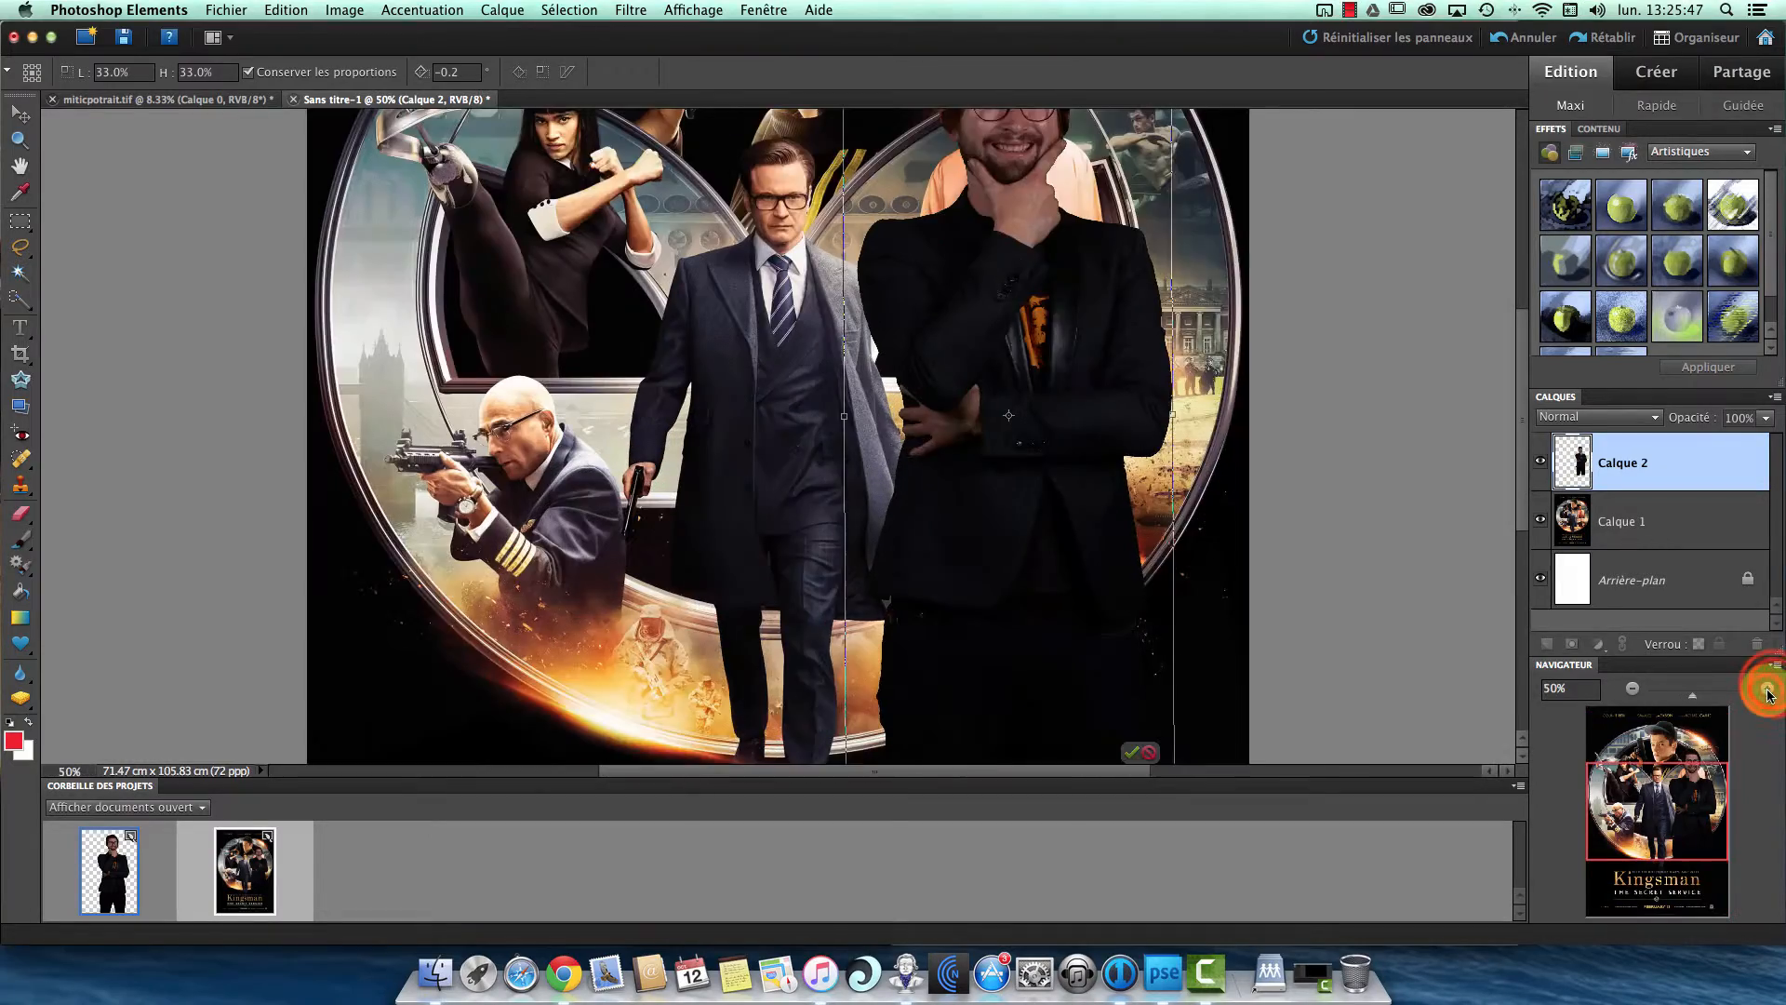
{"action": "left_click", "coordinate": [1766, 689]}
{"action": "left_click_drag", "start_coordinate": [1085, 205], "coordinate": [897, 613]}
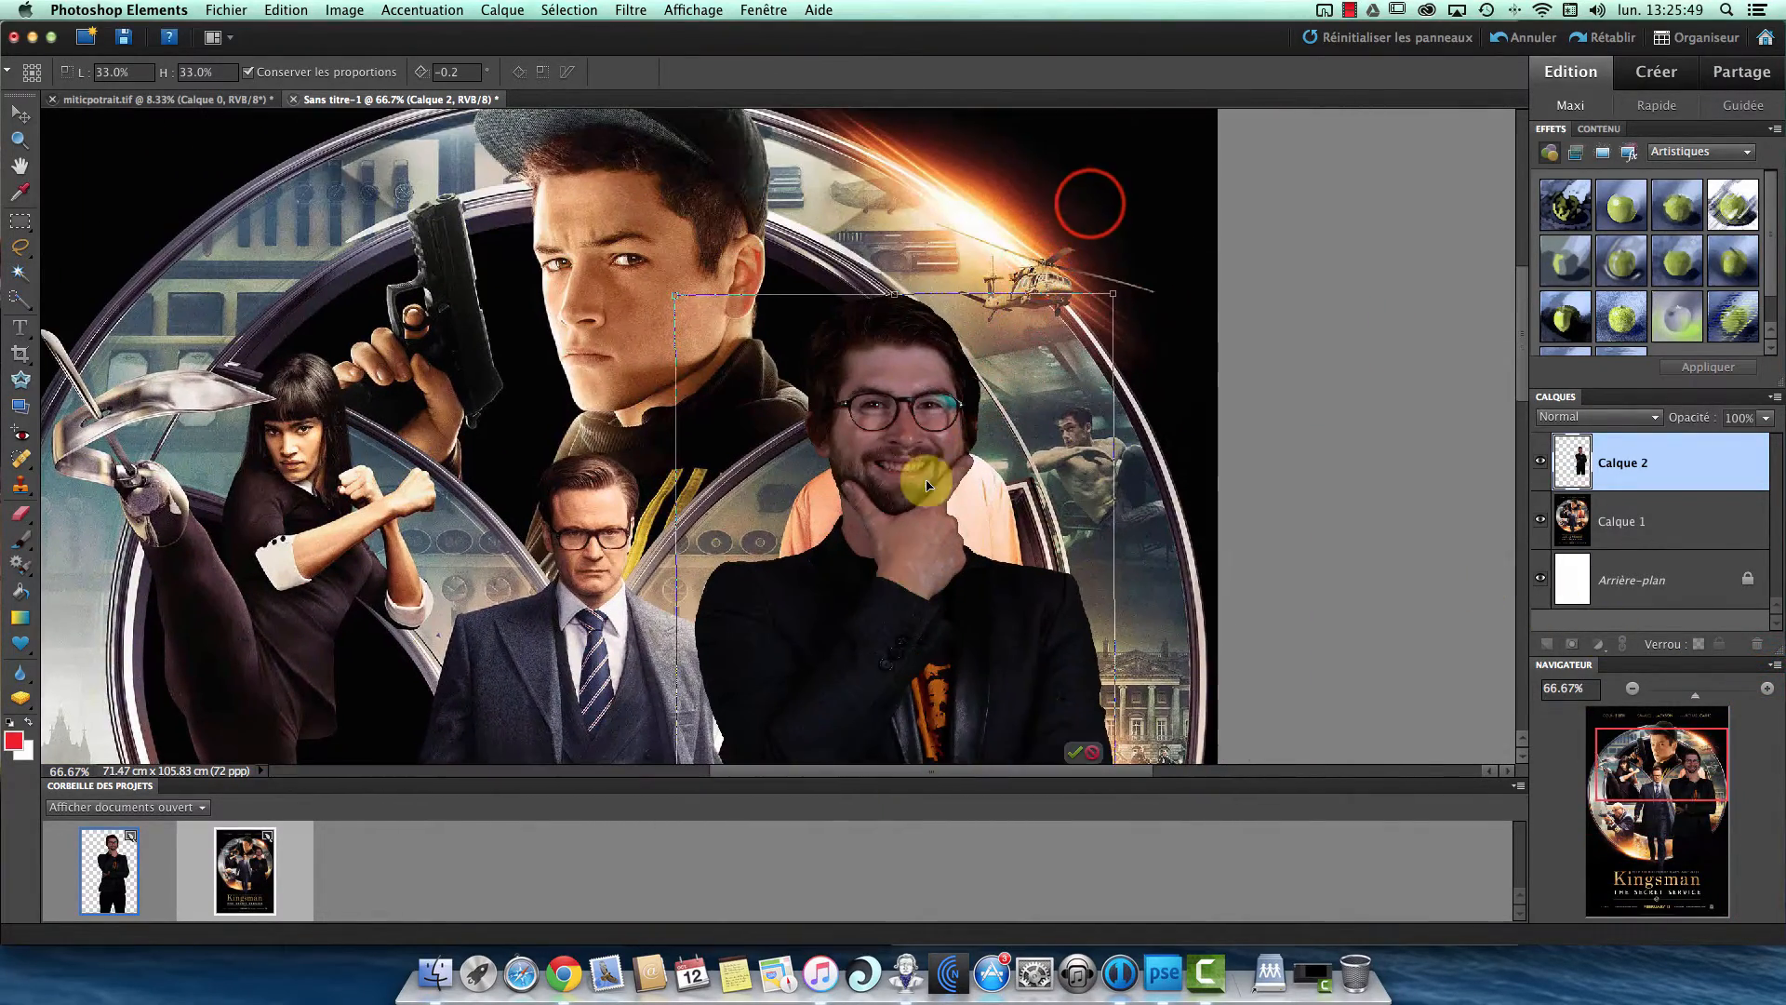
{"action": "left_click_drag", "start_coordinate": [997, 435], "coordinate": [1034, 377]}
{"action": "left_click_drag", "start_coordinate": [810, 267], "coordinate": [1052, 562]}
{"action": "left_click_drag", "start_coordinate": [1063, 629], "coordinate": [876, 408]}
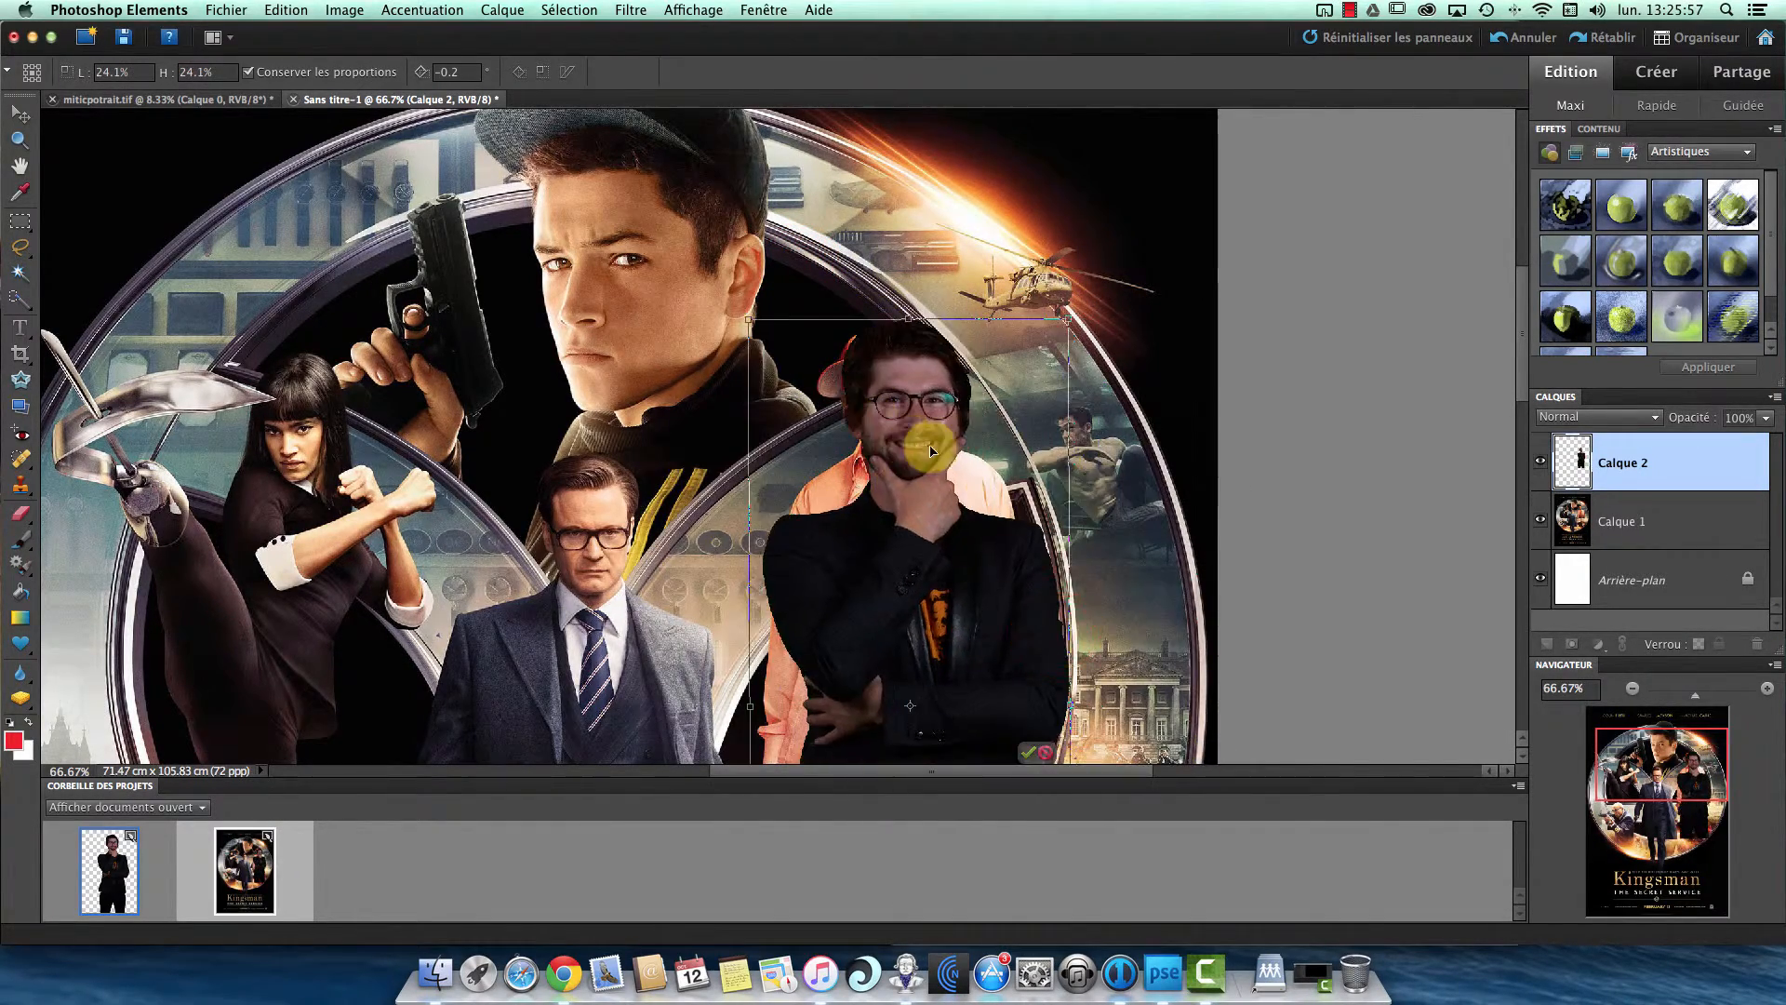
- Move the man just to the right of the orange-jacket character, scale him to 21.7% and apply the transformation
{"action": "left_click_drag", "start_coordinate": [947, 455], "coordinate": [1064, 440]}
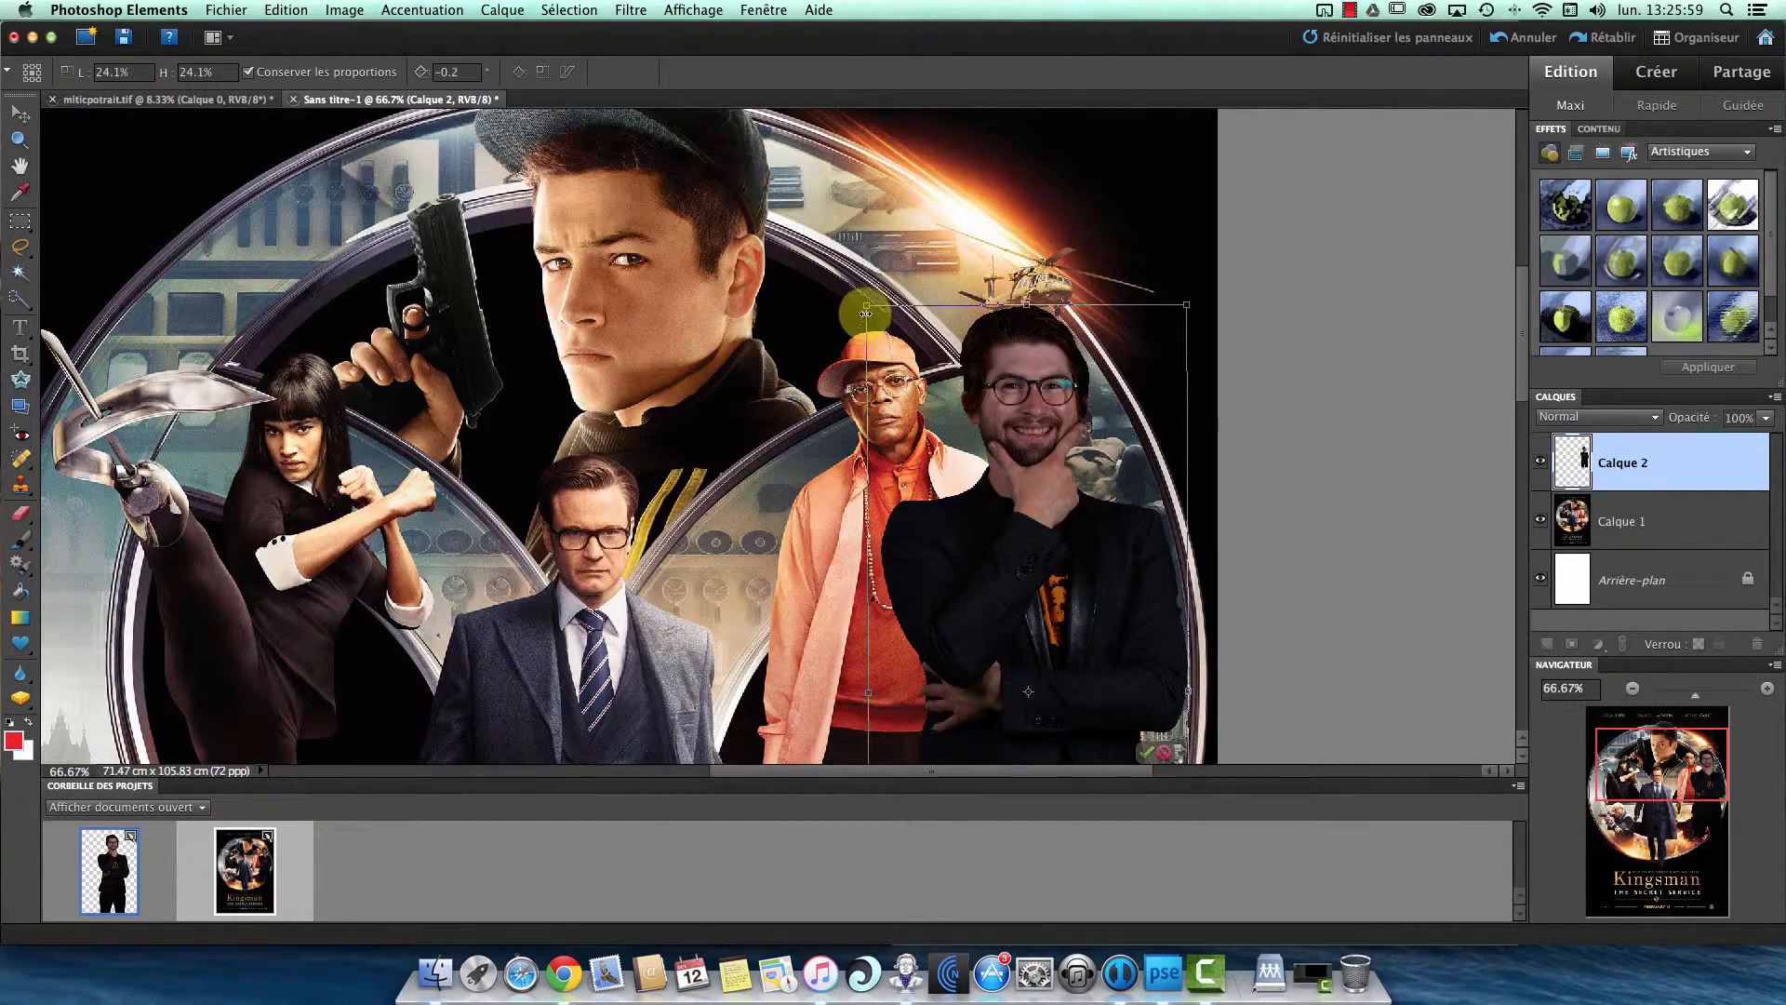
{"action": "left_click_drag", "start_coordinate": [868, 307], "coordinate": [902, 384]}
{"action": "left_click_drag", "start_coordinate": [1073, 555], "coordinate": [1029, 489]}
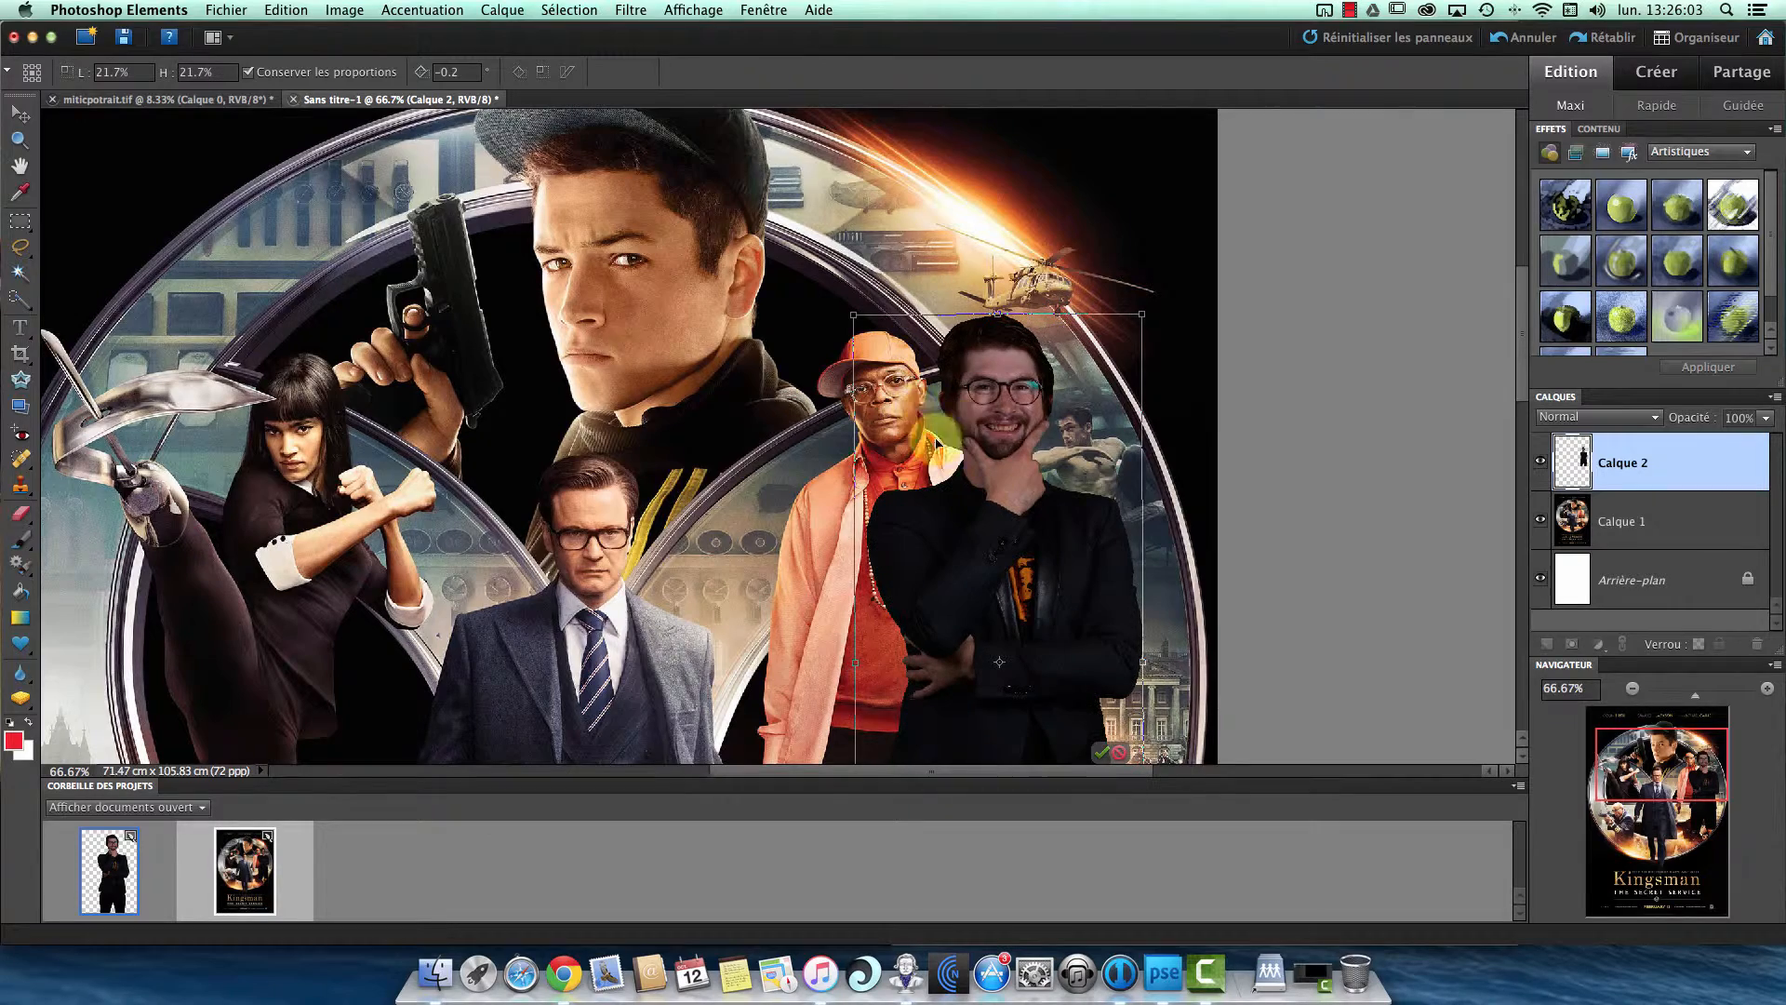
{"action": "key", "text": "m"}
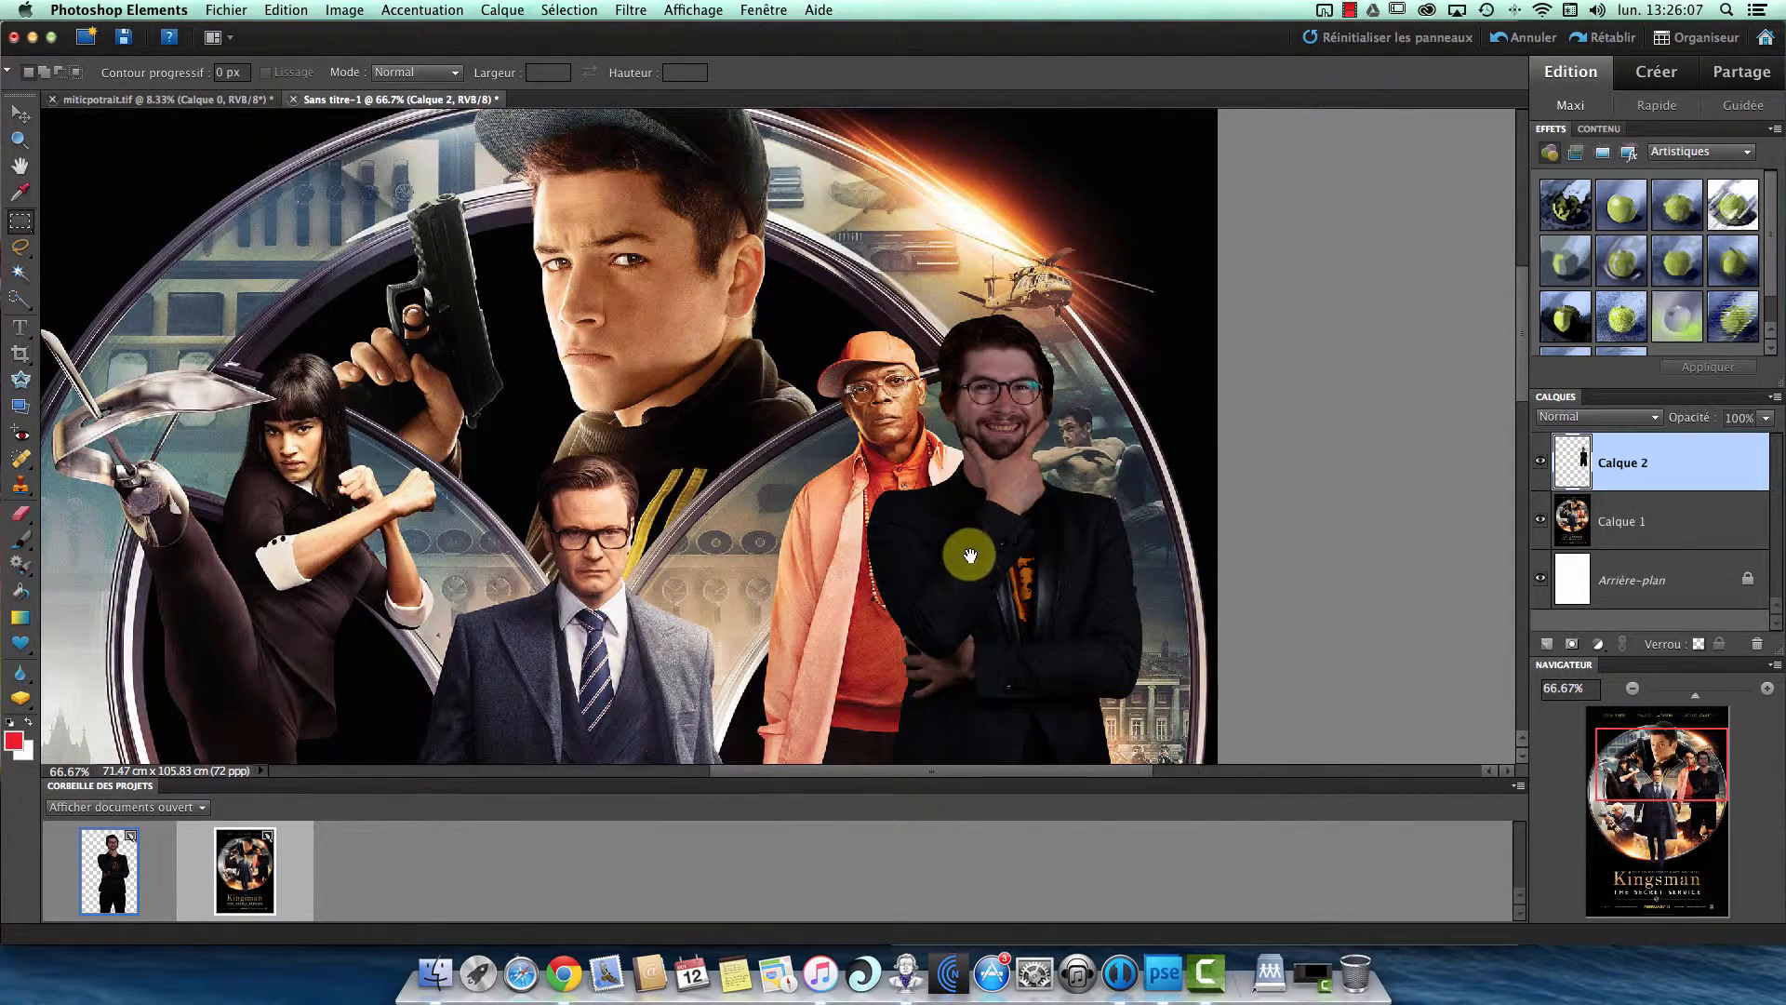
- Hide and show Calque 1 to check the man against the plain background, and clear the small marquee selection
{"action": "left_click_drag", "start_coordinate": [964, 550], "coordinate": [1001, 469]}
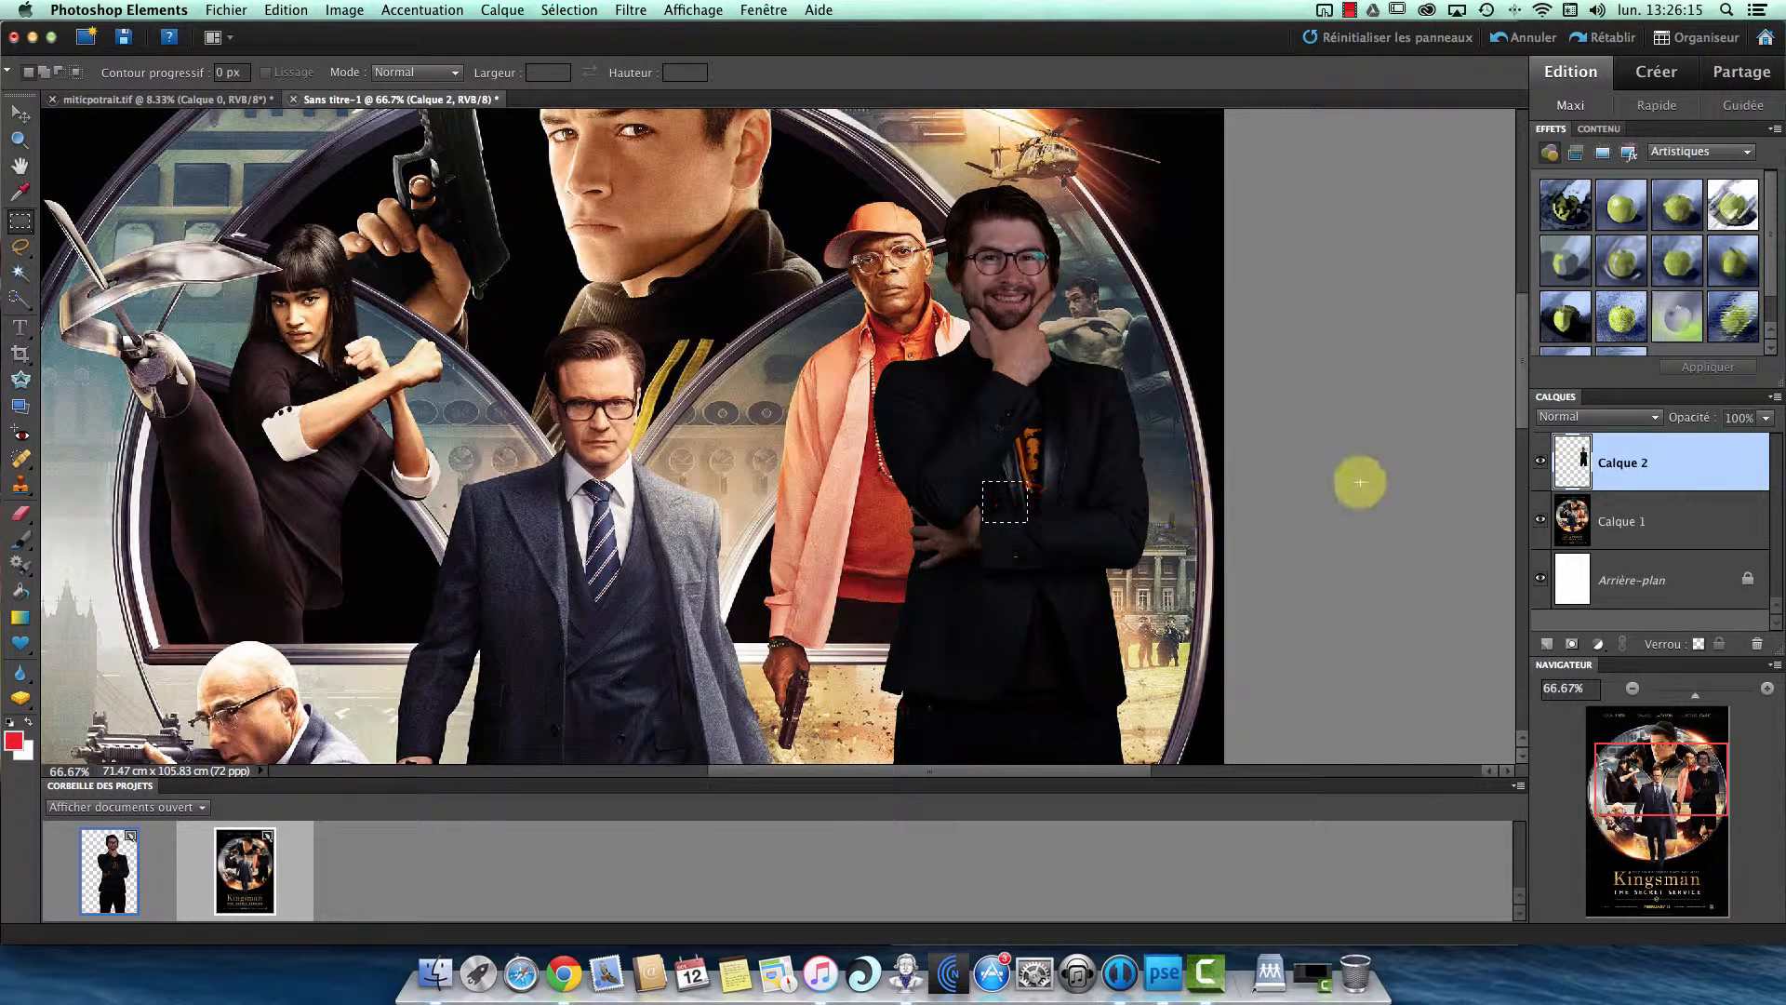
{"action": "left_click", "coordinate": [1541, 519]}
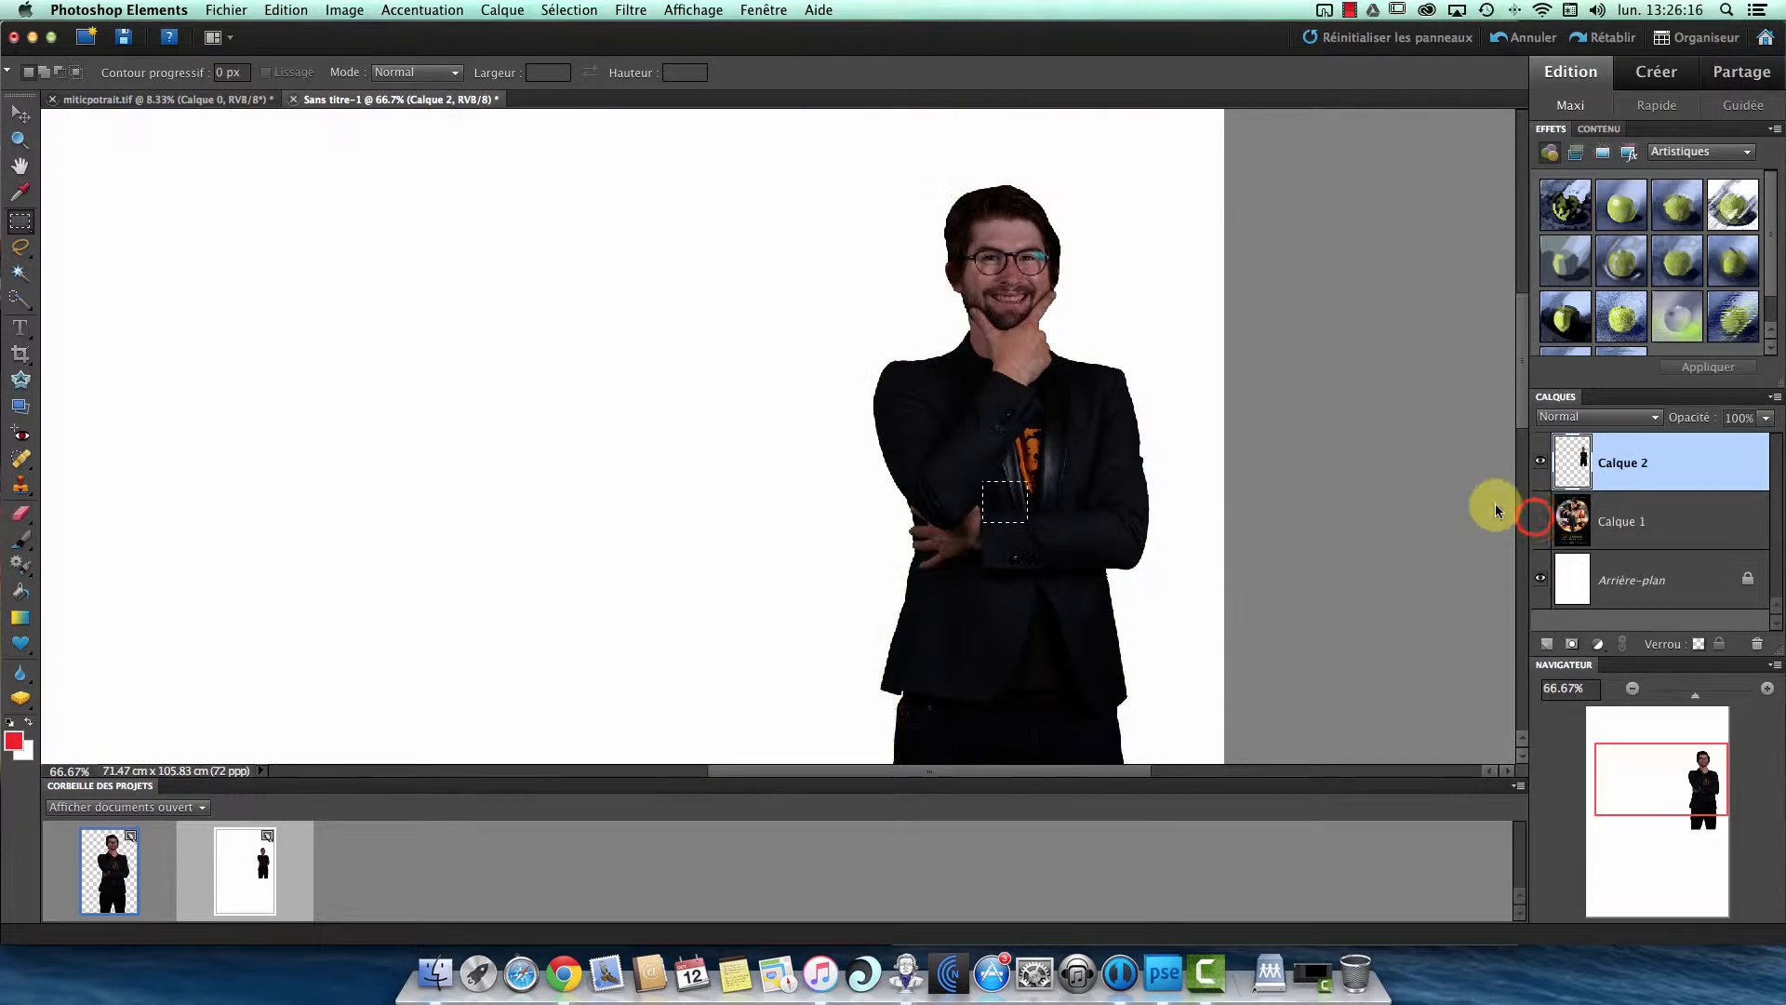
{"action": "left_click", "coordinate": [1554, 521]}
{"action": "left_click", "coordinate": [1540, 519]}
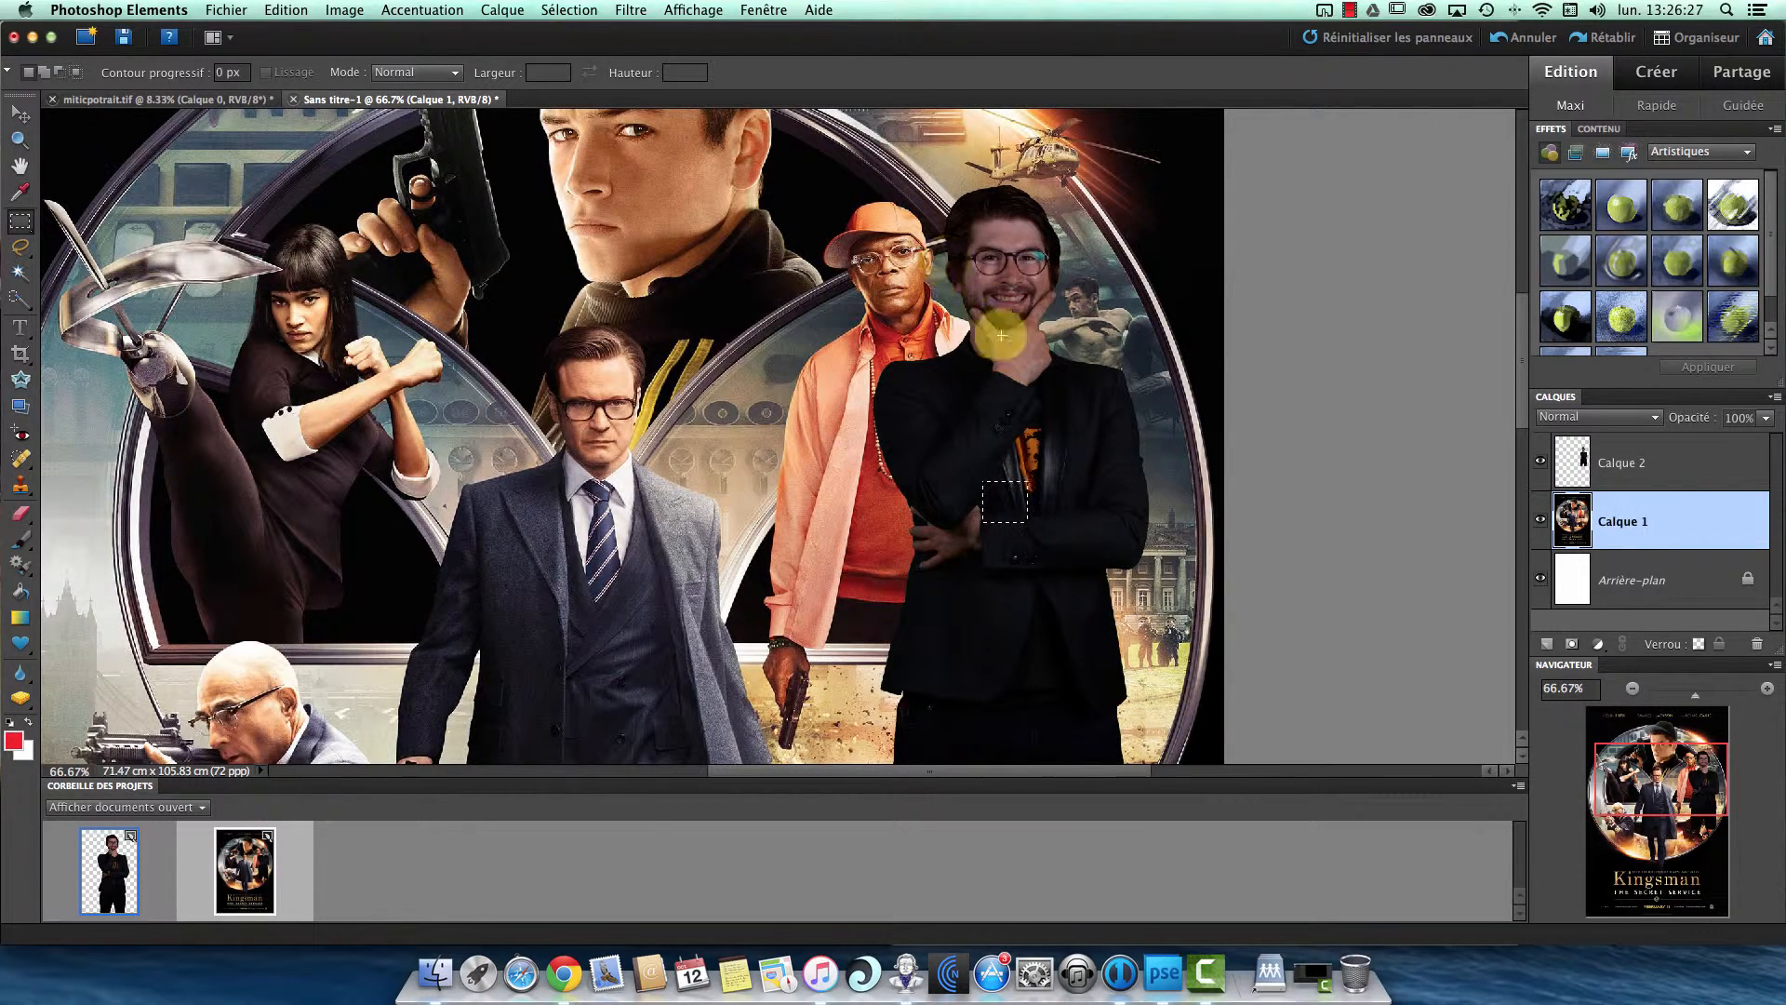
{"action": "left_click", "coordinate": [801, 389]}
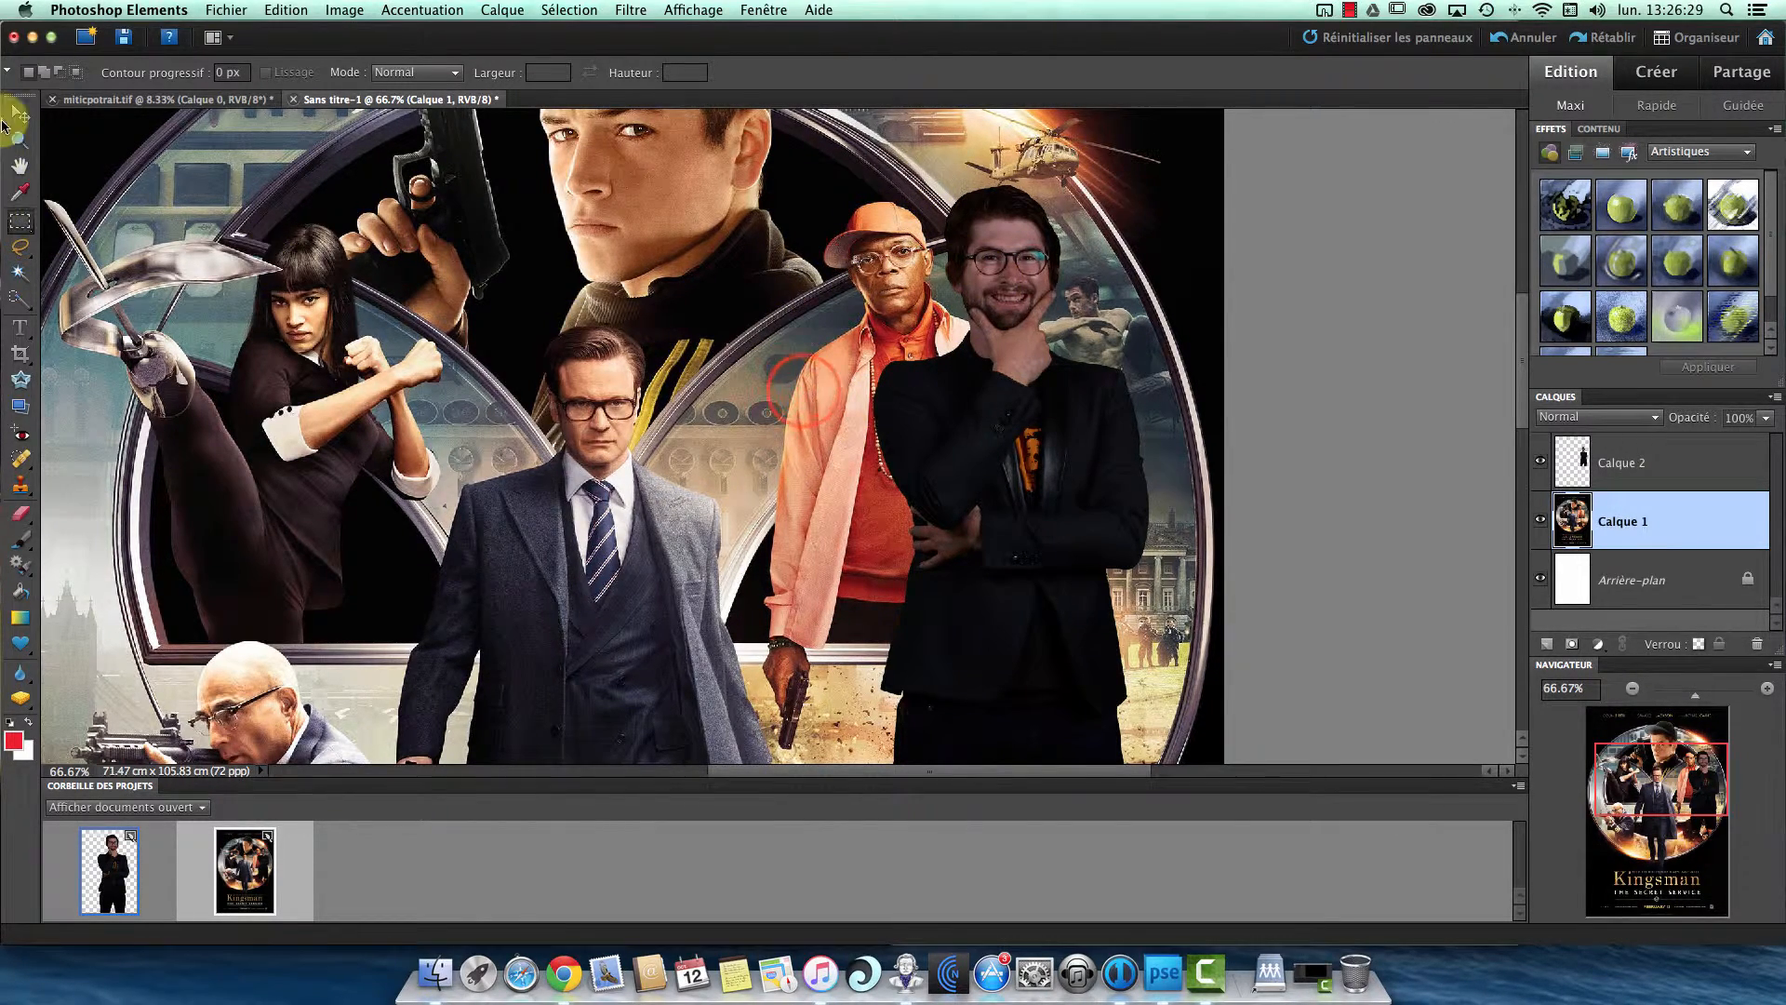
- Scale the man on Calque 2 to 80.3%, place him over the orange-jacket character and apply the transformation
{"action": "left_click", "coordinate": [20, 113]}
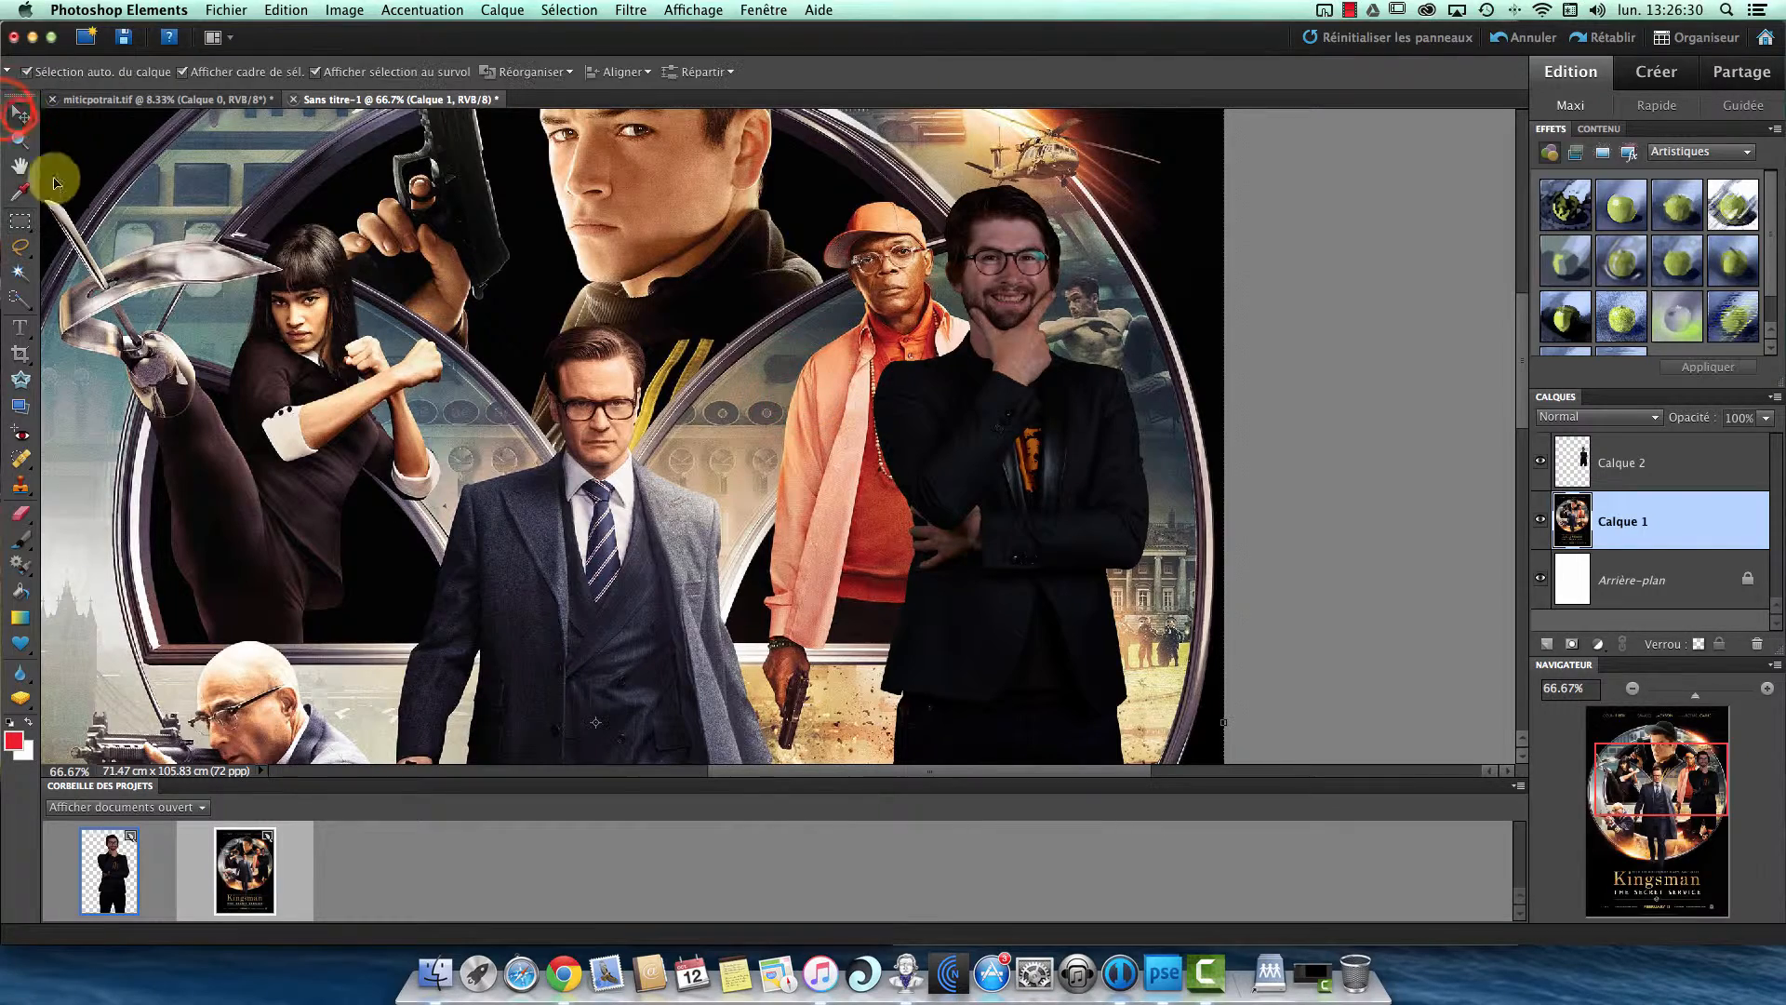
{"action": "left_click", "coordinate": [1336, 382]}
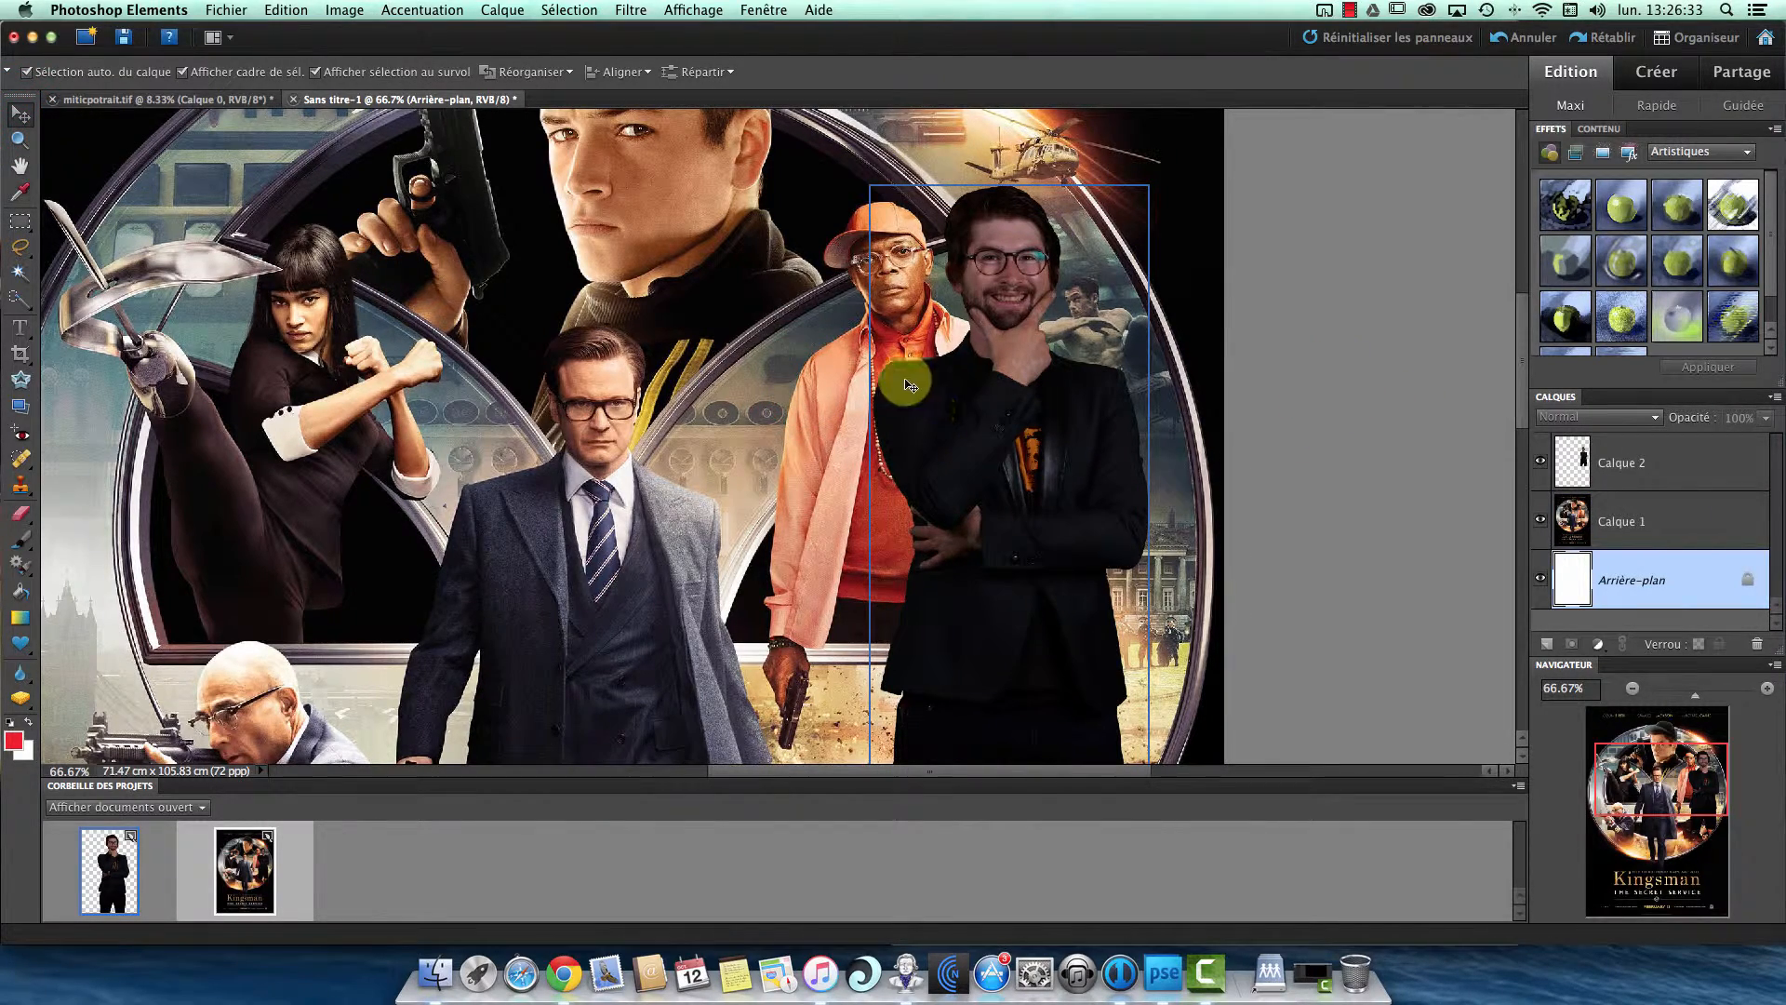
{"action": "mouse_move", "coordinate": [1006, 428]}
{"action": "left_mouse_down"}
{"action": "mouse_move", "coordinate": [900, 370]}
{"action": "mouse_move", "coordinate": [908, 435]}
{"action": "mouse_move", "coordinate": [1024, 307]}
{"action": "mouse_move", "coordinate": [1064, 303]}
{"action": "mouse_move", "coordinate": [998, 416]}
{"action": "mouse_move", "coordinate": [1024, 398]}
{"action": "mouse_move", "coordinate": [937, 395]}
{"action": "mouse_move", "coordinate": [910, 413]}
{"action": "mouse_move", "coordinate": [1000, 387]}
{"action": "mouse_move", "coordinate": [1021, 420]}
{"action": "left_mouse_up"}
{"action": "left_click_drag", "start_coordinate": [869, 175], "coordinate": [956, 310]}
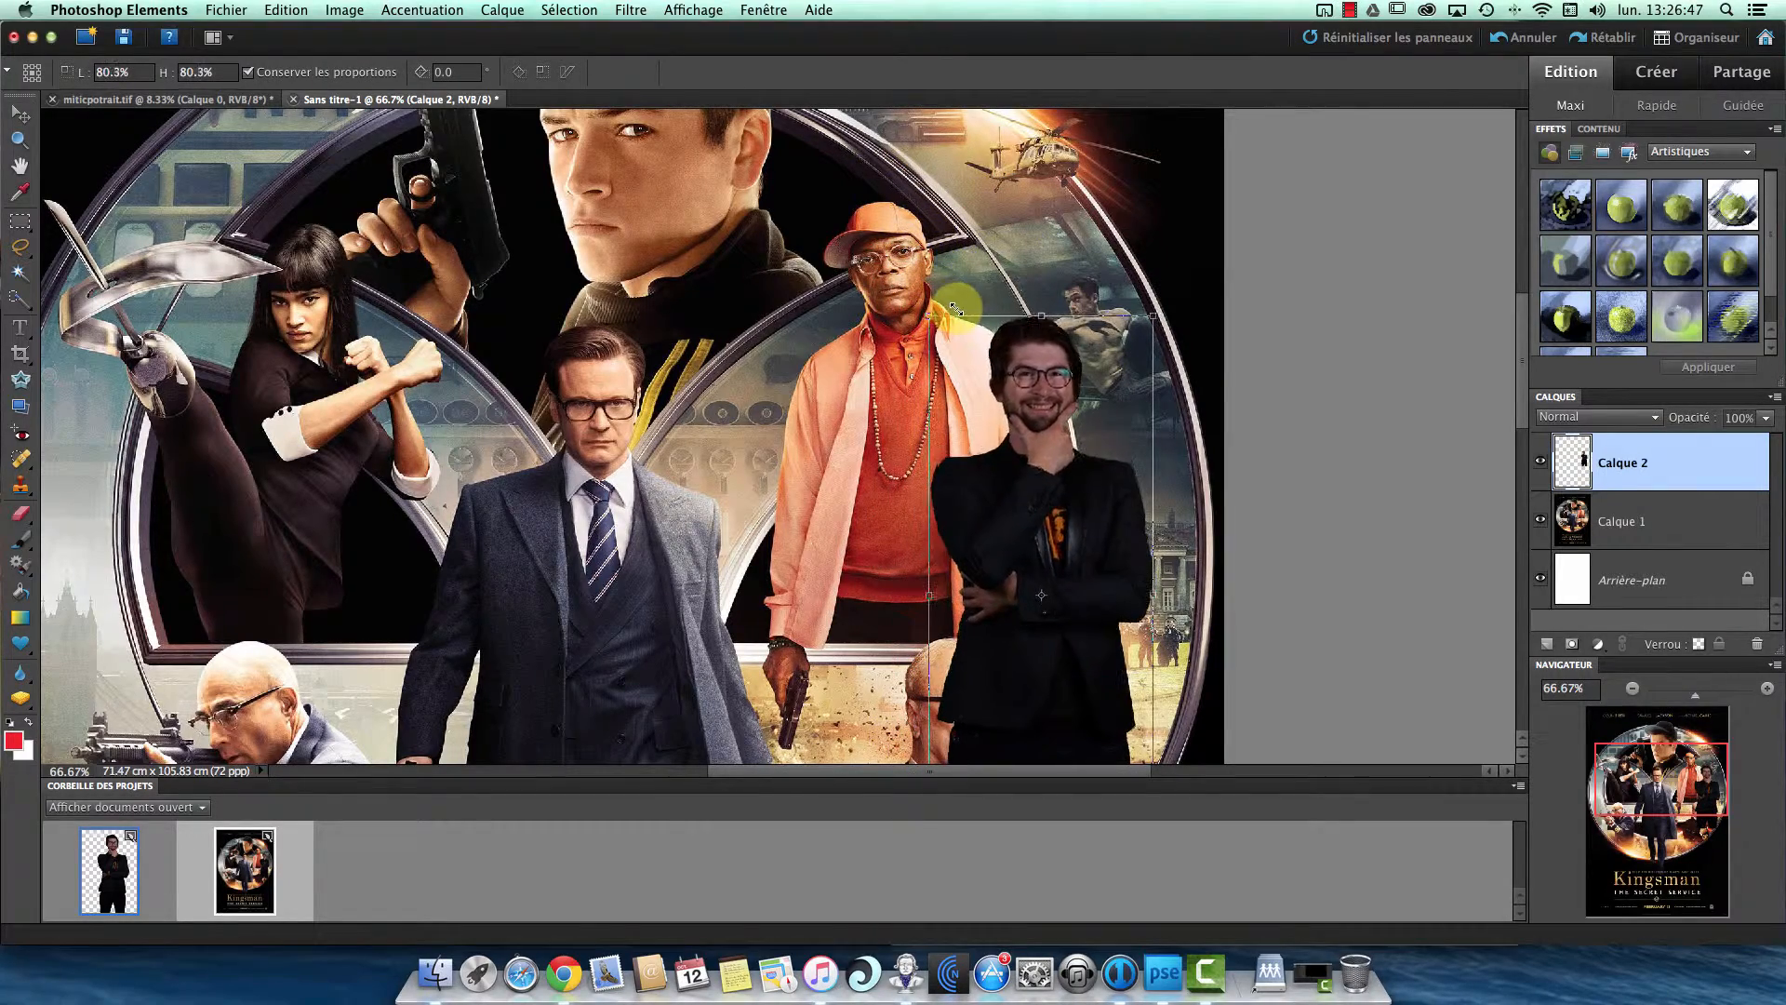
{"action": "left_click_drag", "start_coordinate": [1058, 485], "coordinate": [925, 370]}
{"action": "key", "text": "Return"}
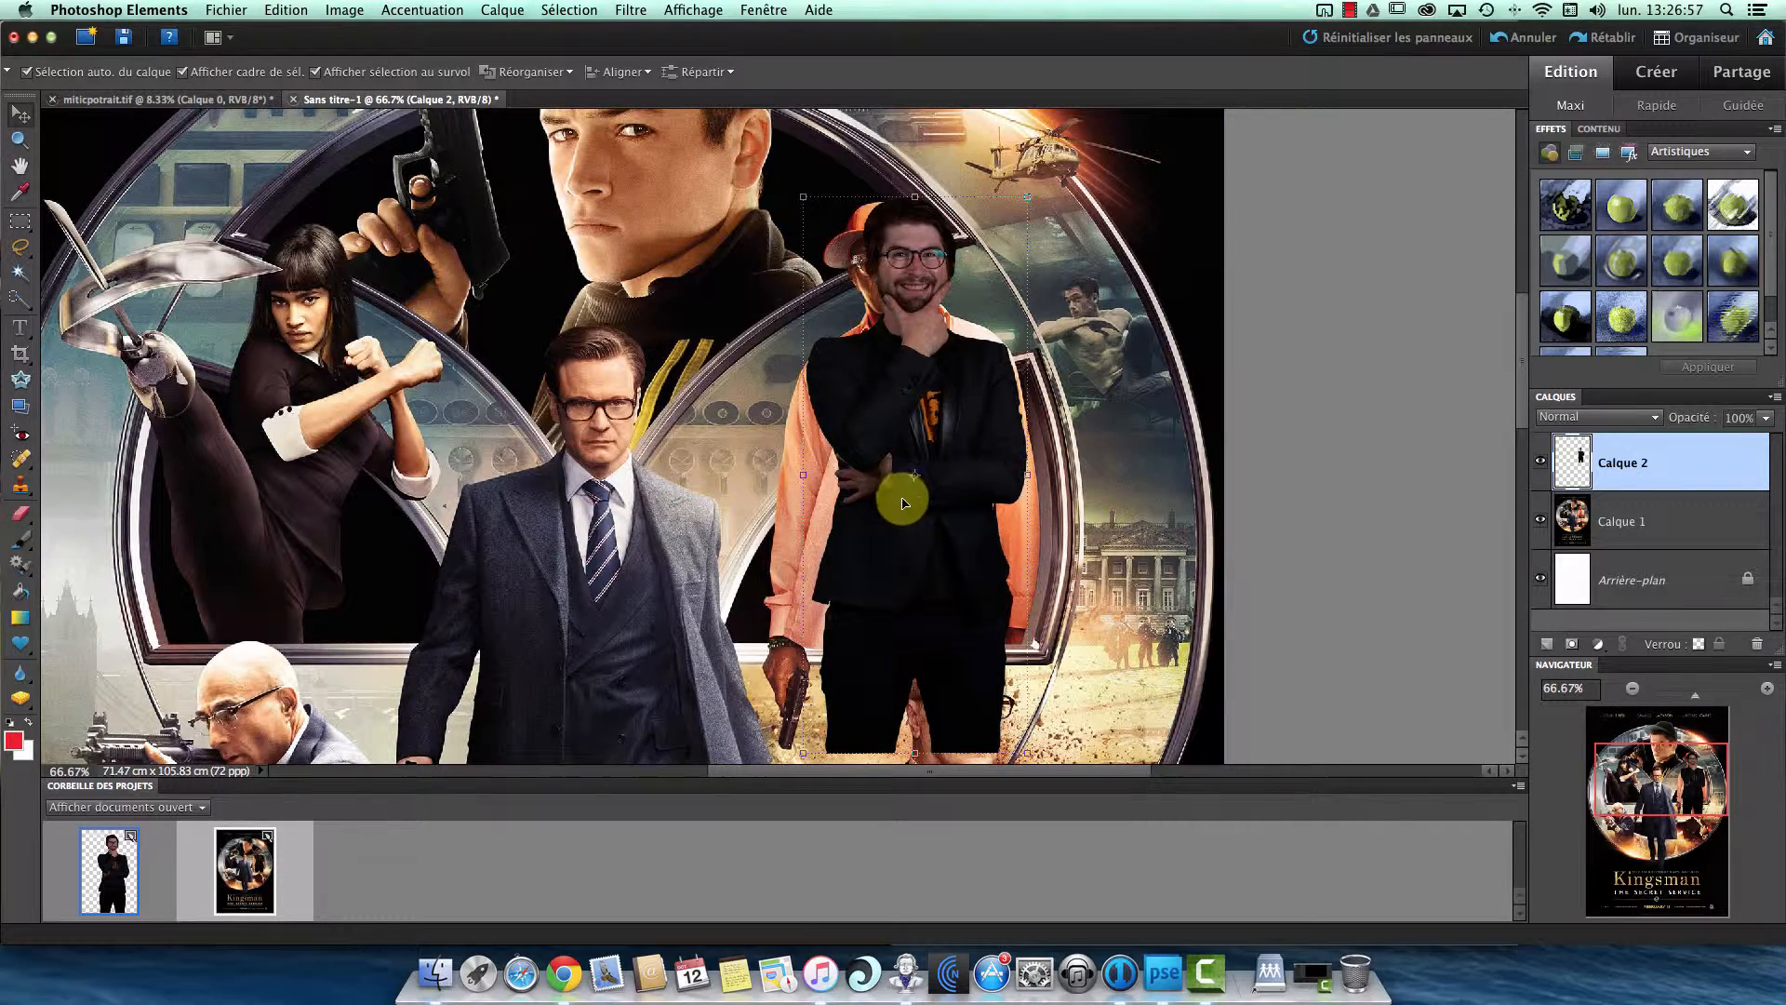
- Enlarge the man to 112.6% and nudge him into place so he covers the orange-jacket character
{"action": "mouse_move", "coordinate": [902, 502]}
{"action": "left_mouse_down"}
{"action": "mouse_move", "coordinate": [858, 493]}
{"action": "mouse_move", "coordinate": [883, 495]}
{"action": "left_mouse_up"}
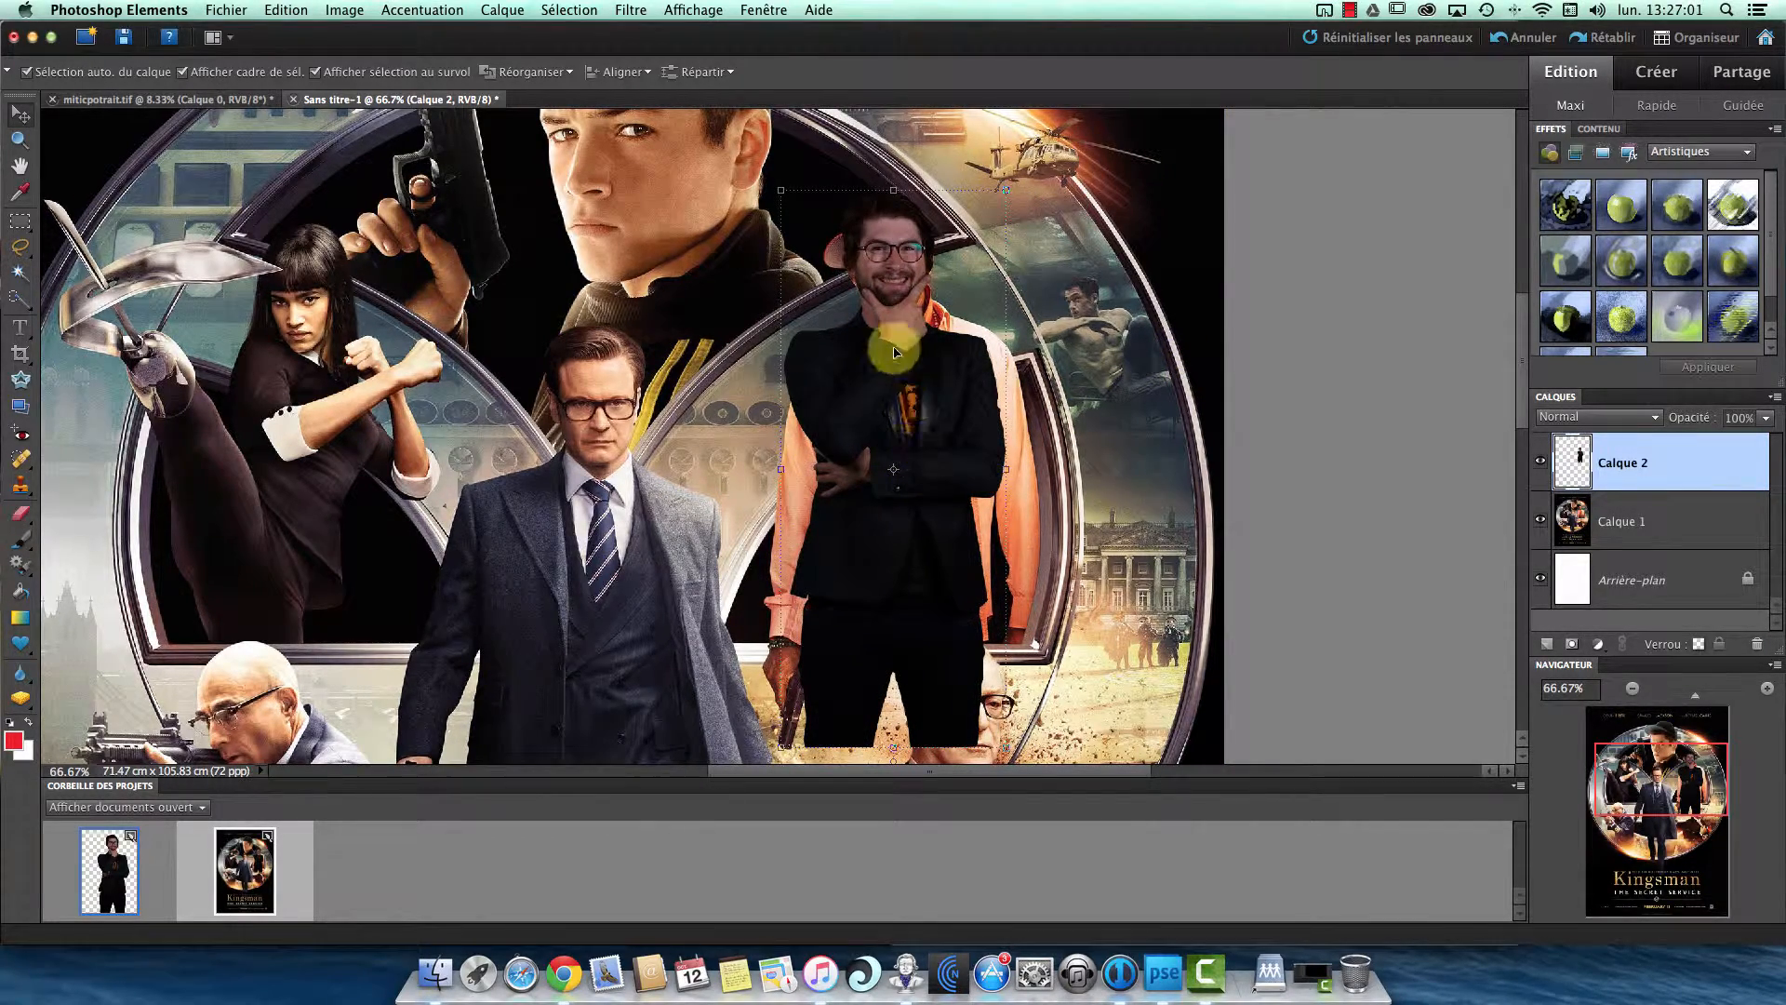
{"action": "key", "text": "super+t"}
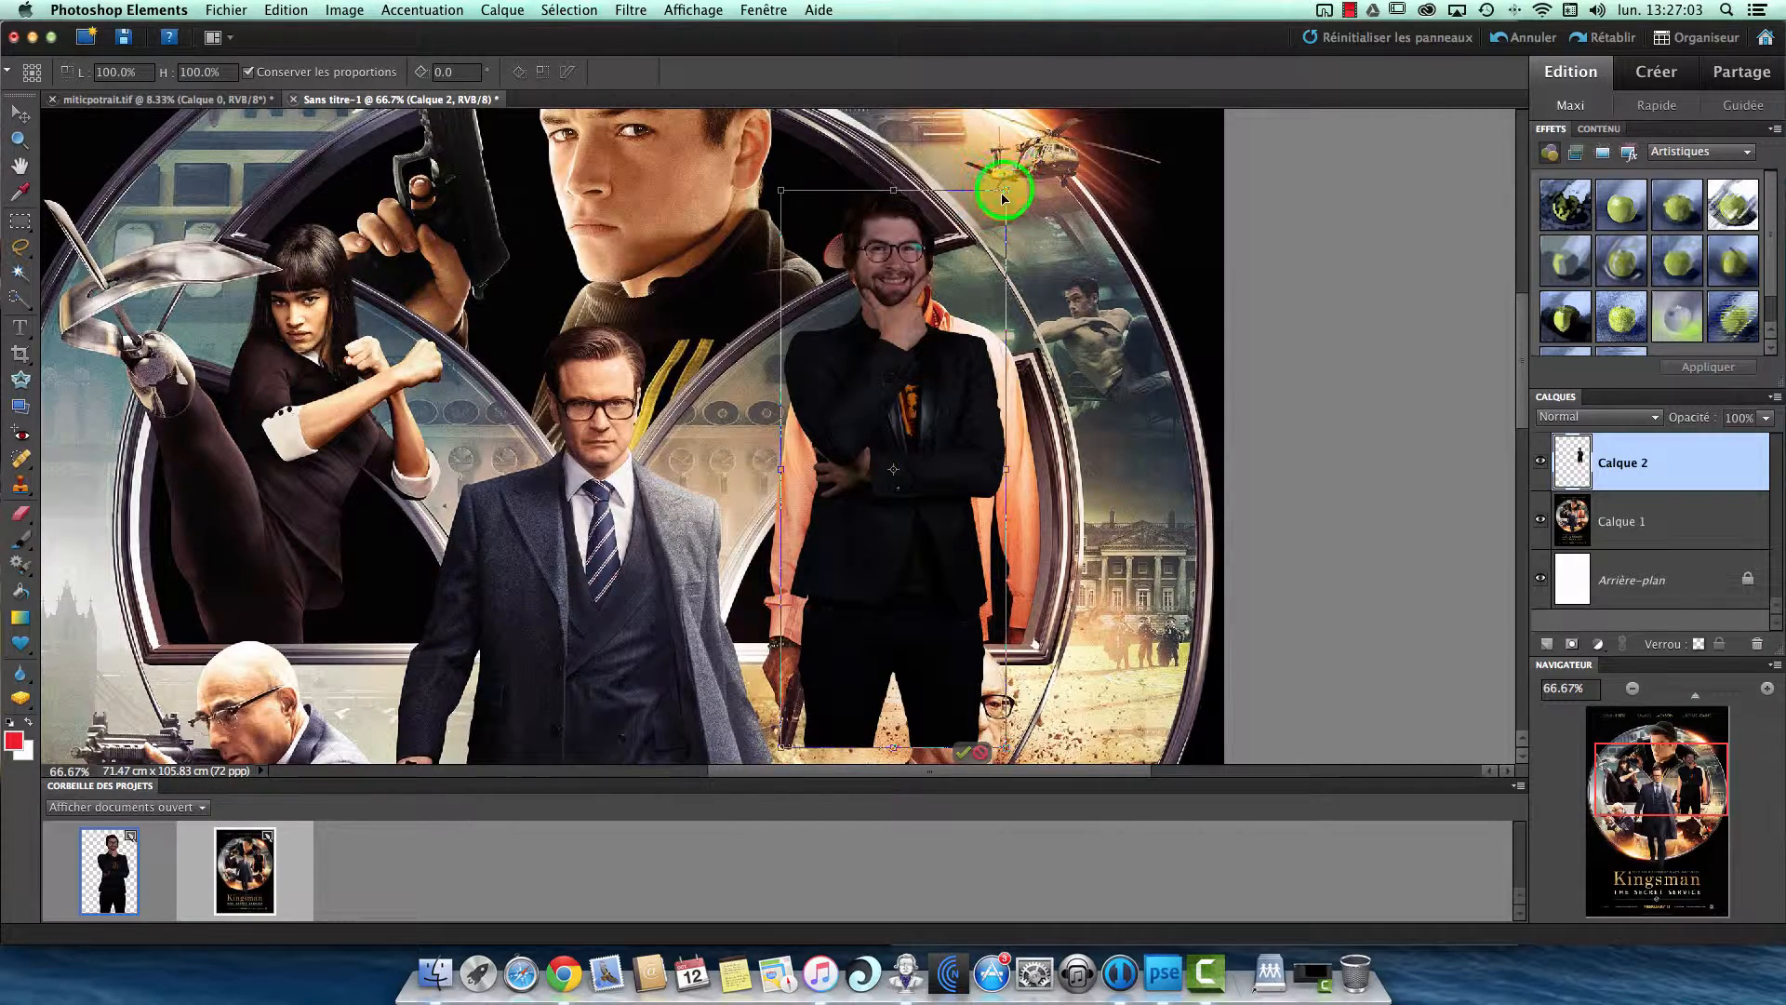
{"action": "left_click_drag", "start_coordinate": [1010, 186], "coordinate": [1068, 129]}
{"action": "left_click_drag", "start_coordinate": [918, 283], "coordinate": [891, 333]}
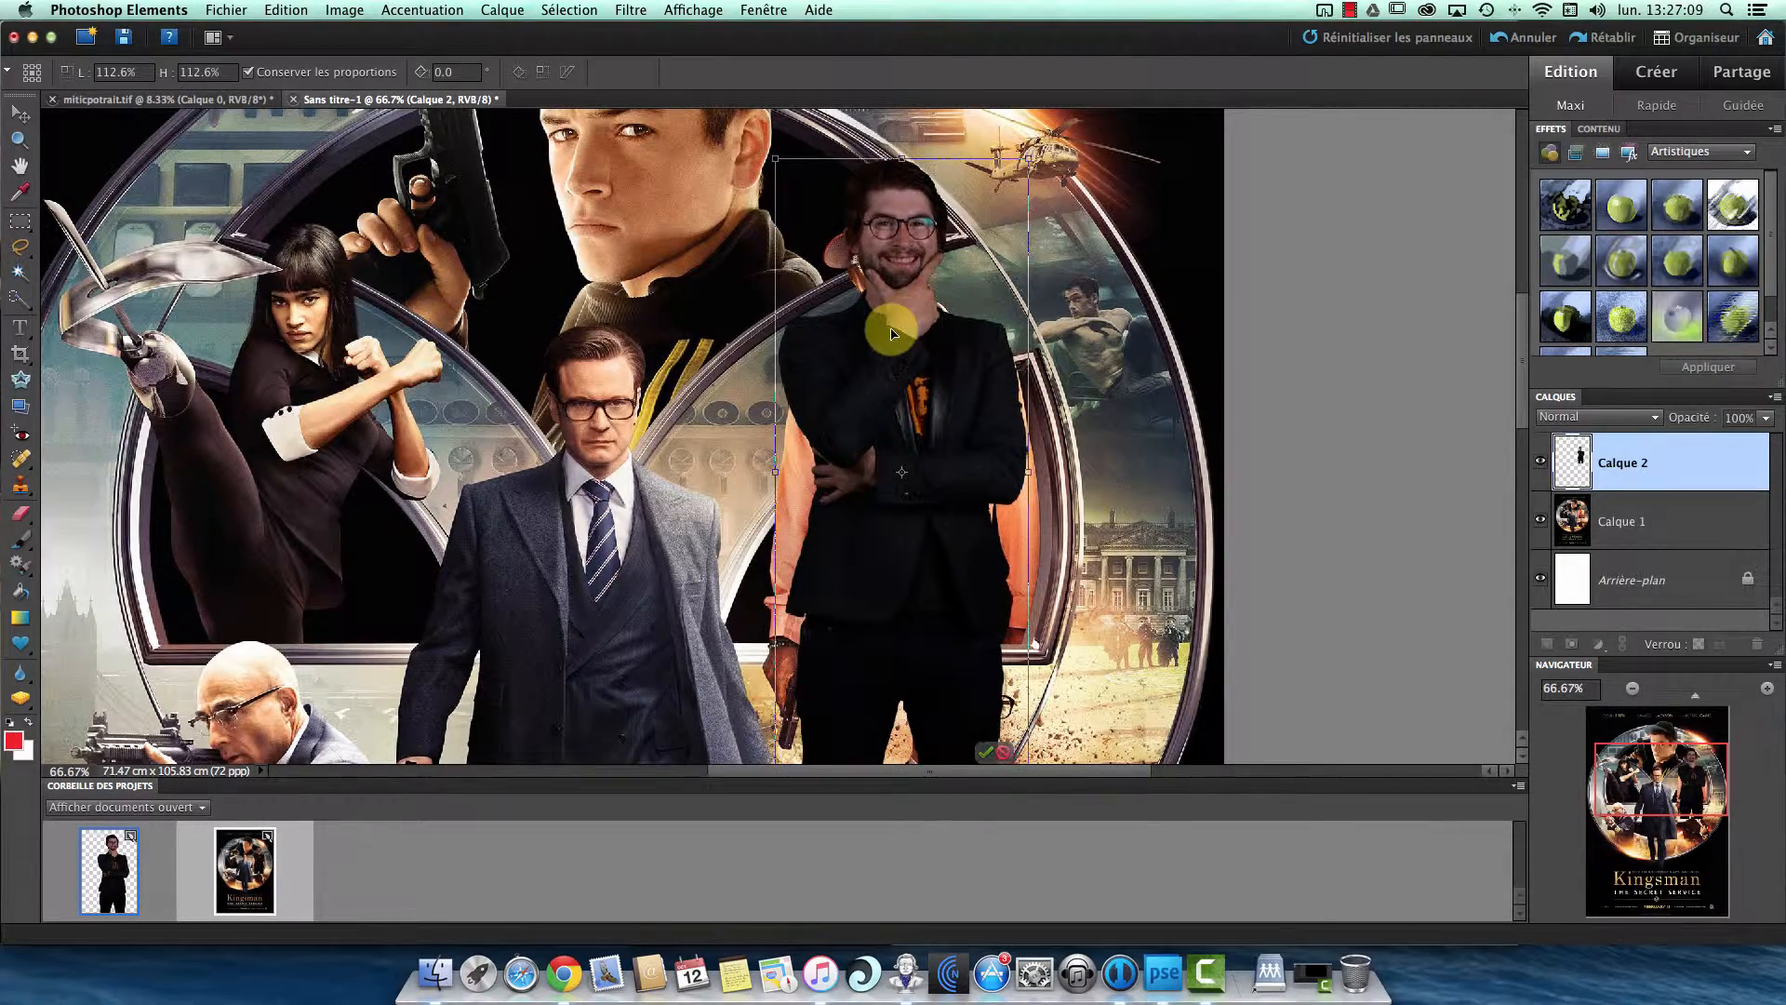
{"action": "key", "text": "Return"}
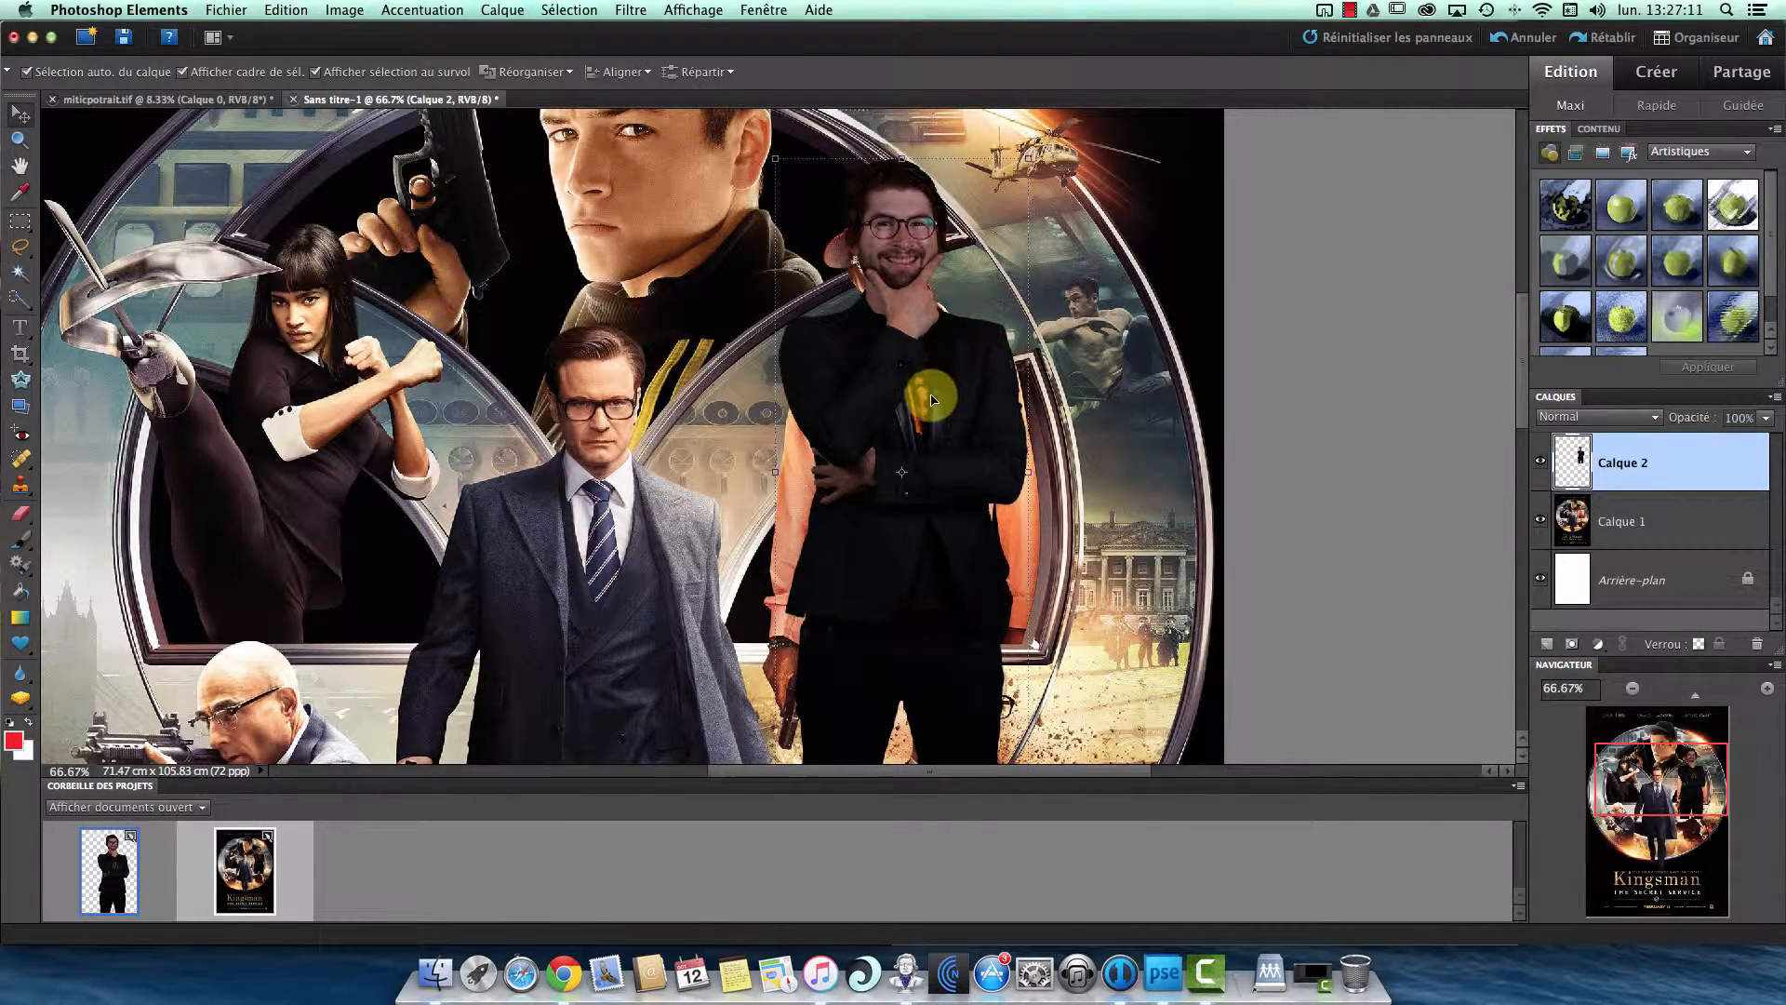
{"action": "mouse_move", "coordinate": [930, 398]}
{"action": "left_mouse_down"}
{"action": "mouse_move", "coordinate": [933, 436]}
{"action": "mouse_move", "coordinate": [931, 410]}
{"action": "left_mouse_up"}
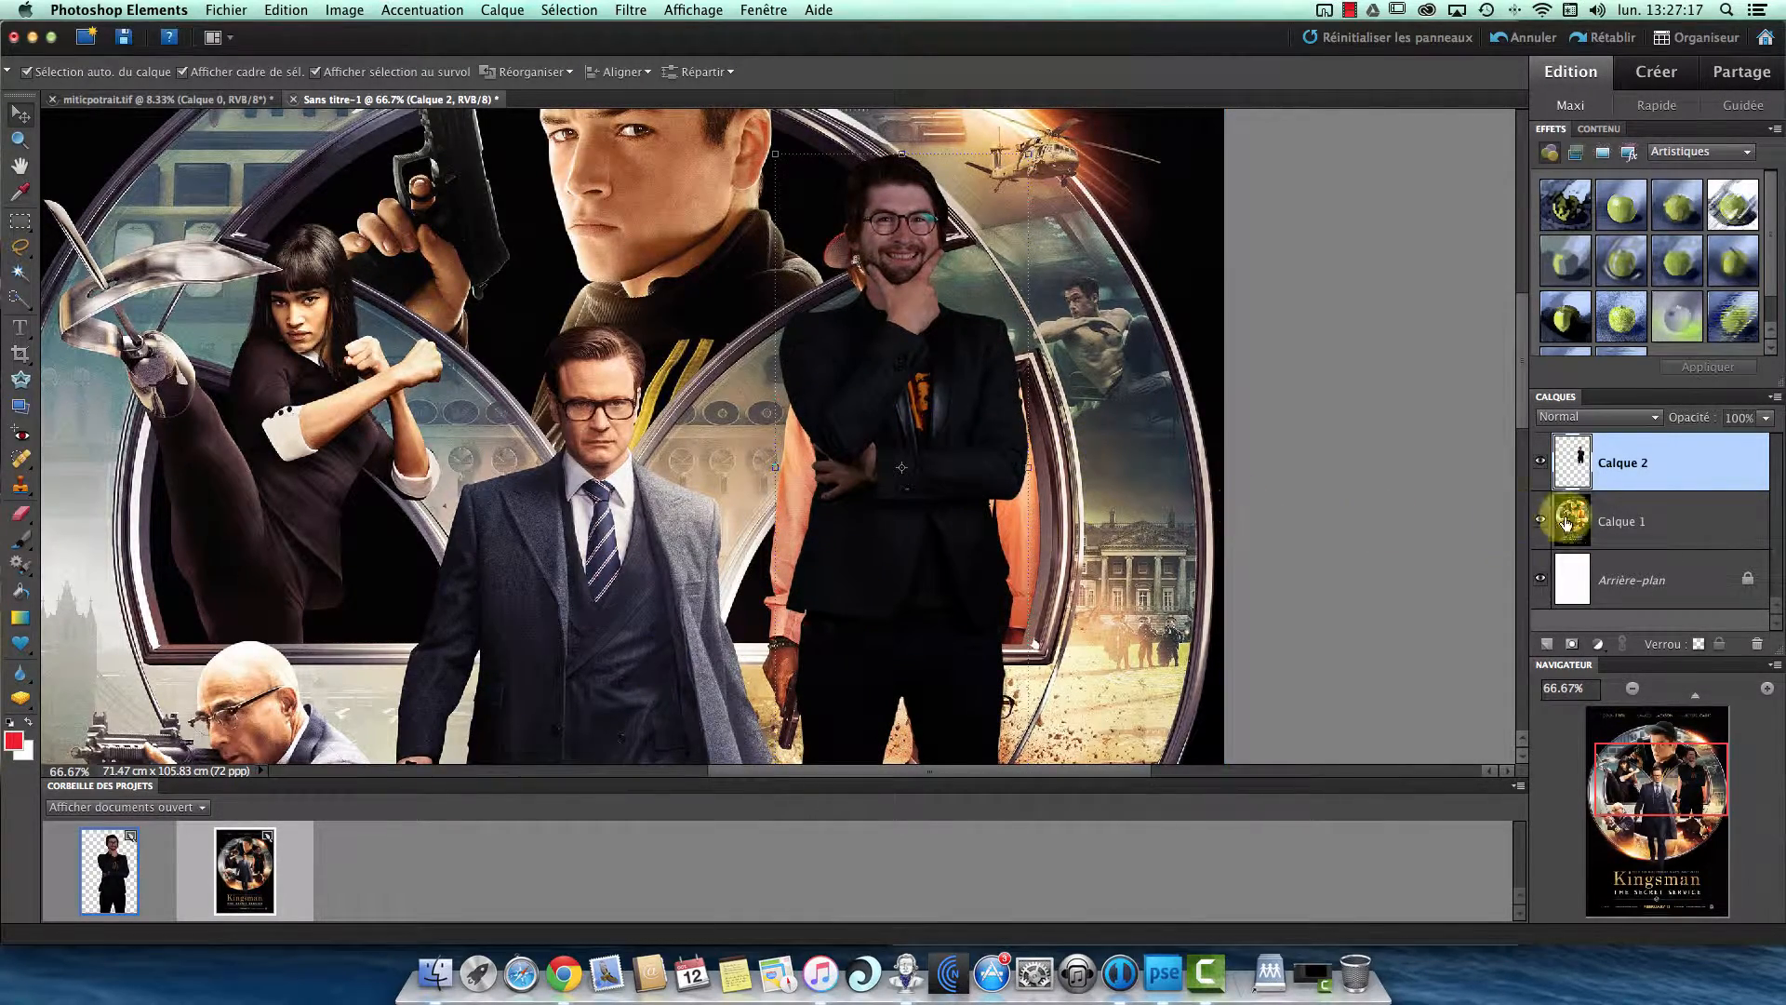
- Delete the man's legs below the metal frame using a rectangular marquee on Calque 2, and clear the selection
{"action": "scroll", "coordinate": [1523, 381], "scroll_direction": "down", "scroll_amount": 5}
{"action": "scroll", "coordinate": [1521, 386], "scroll_direction": "up", "scroll_amount": 2}
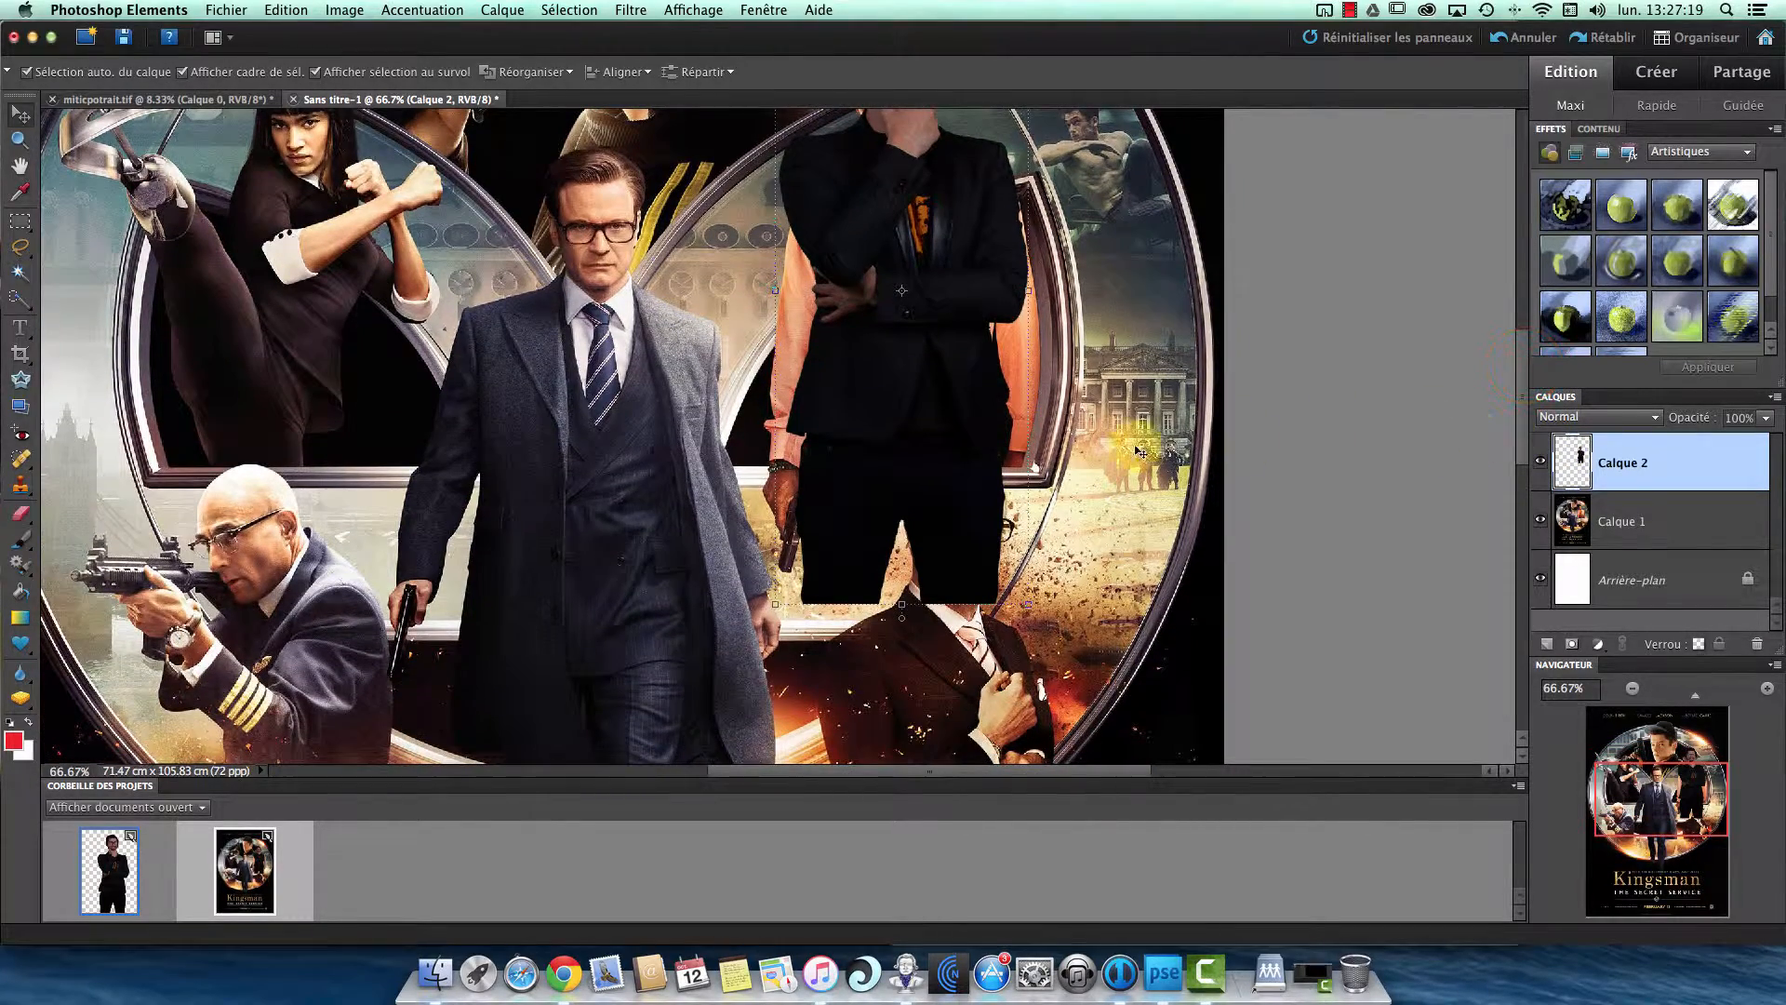
{"action": "left_click", "coordinate": [20, 221]}
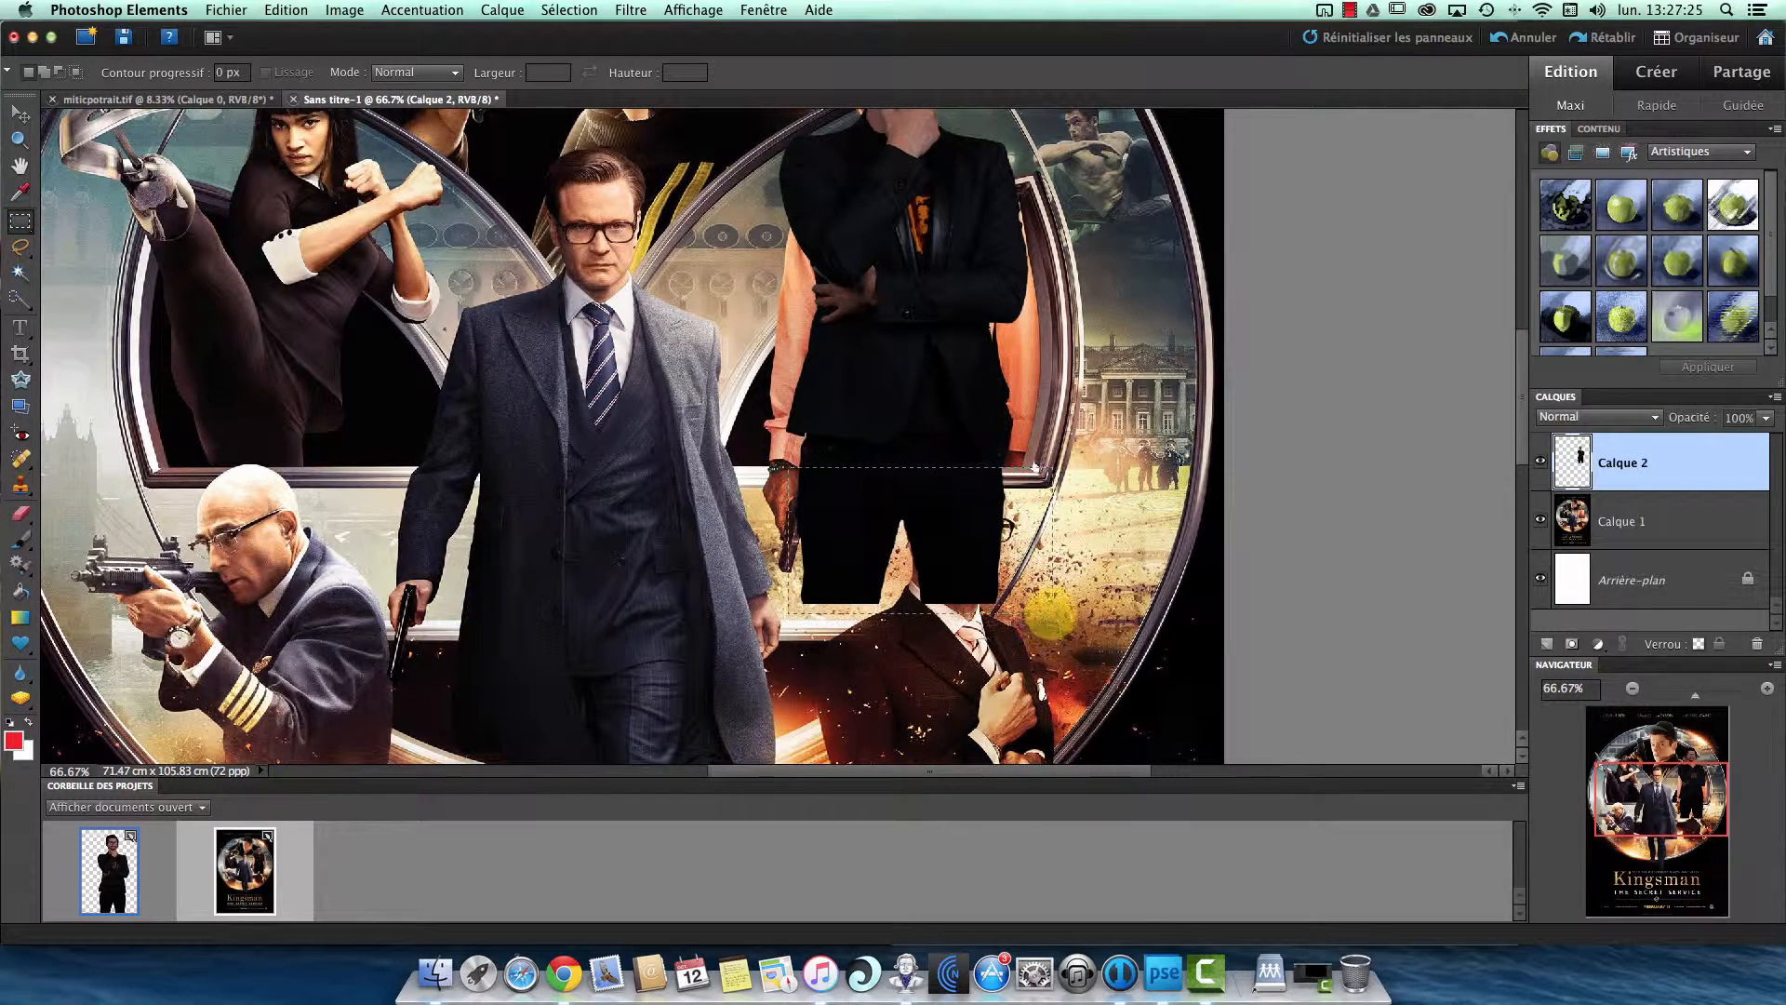
{"action": "left_click_drag", "start_coordinate": [1050, 613], "coordinate": [1052, 620]}
{"action": "key", "text": "Delete"}
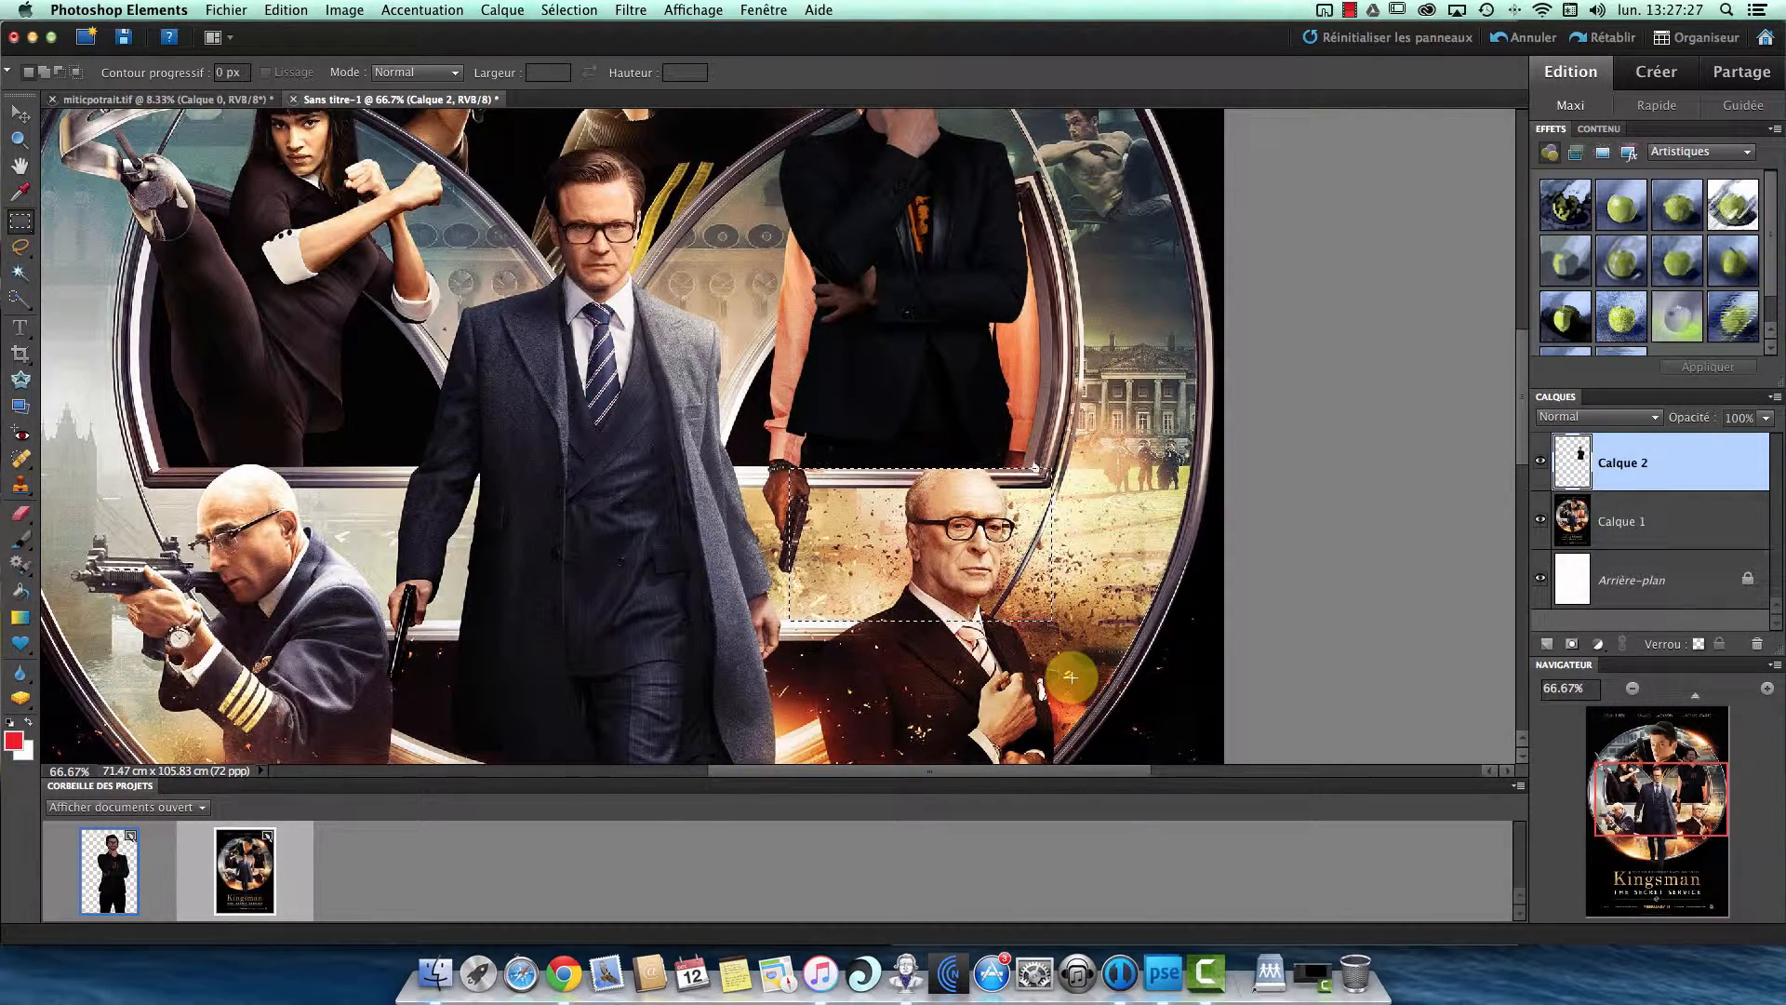
{"action": "left_click", "coordinate": [20, 114]}
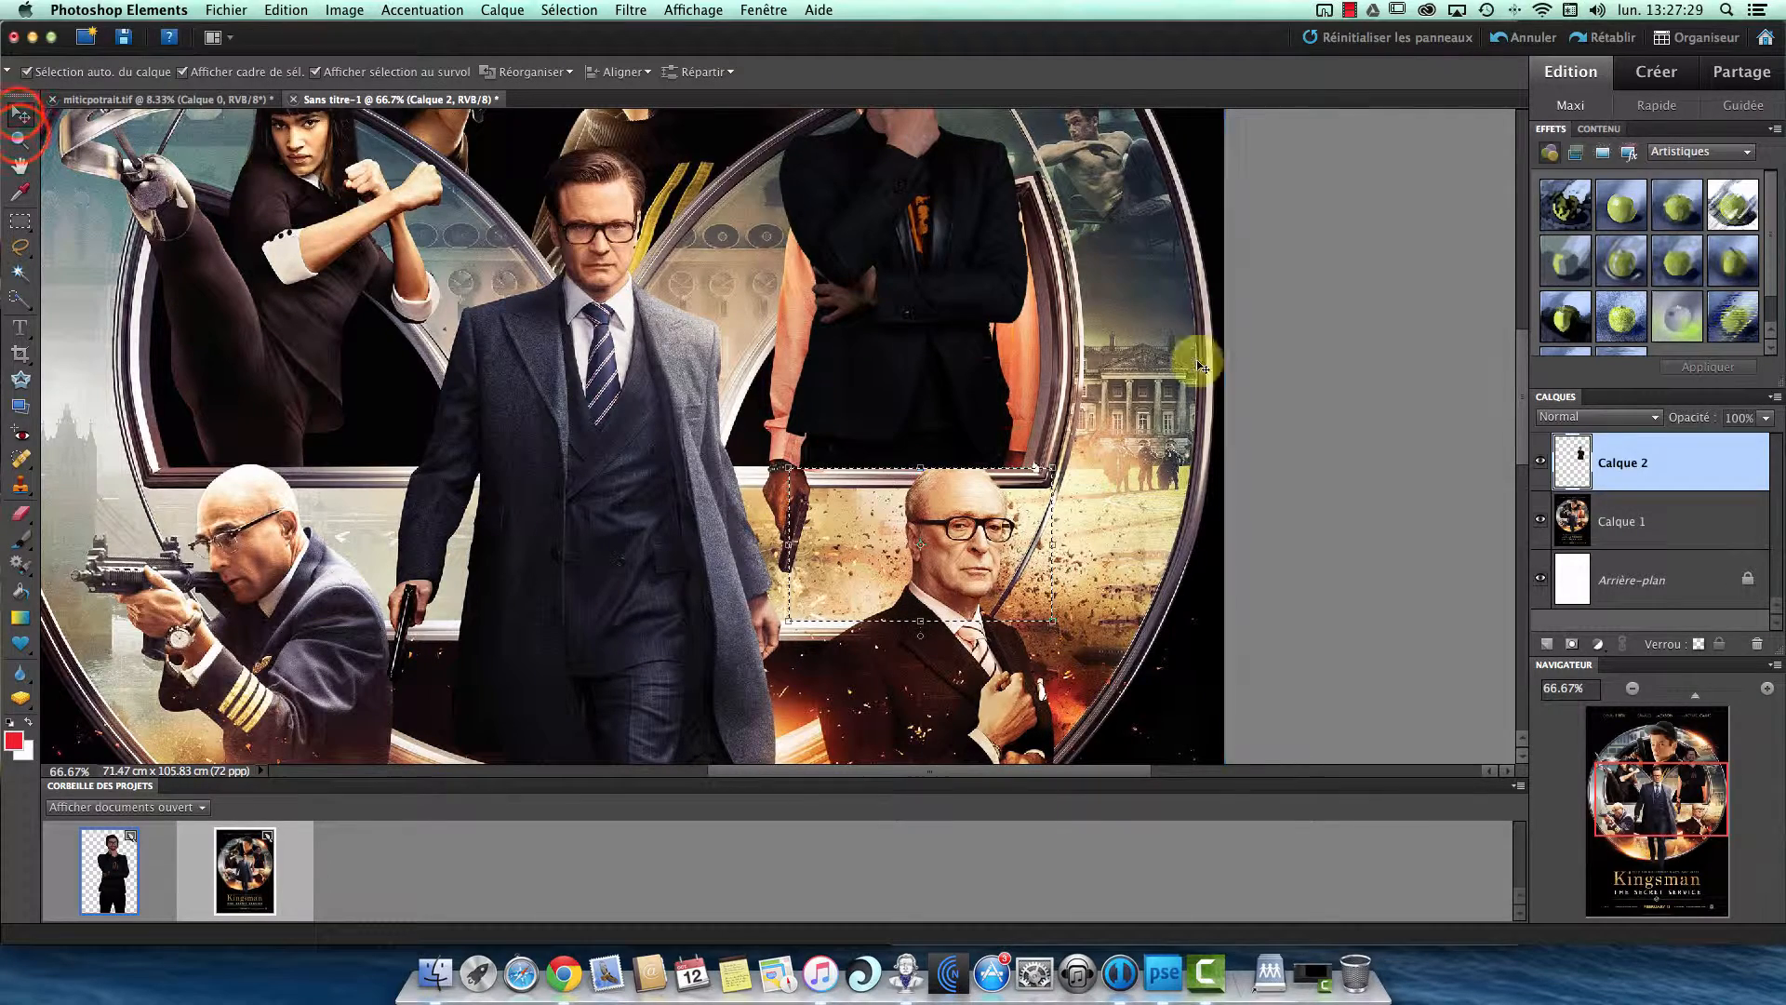
{"action": "left_click", "coordinate": [1331, 379]}
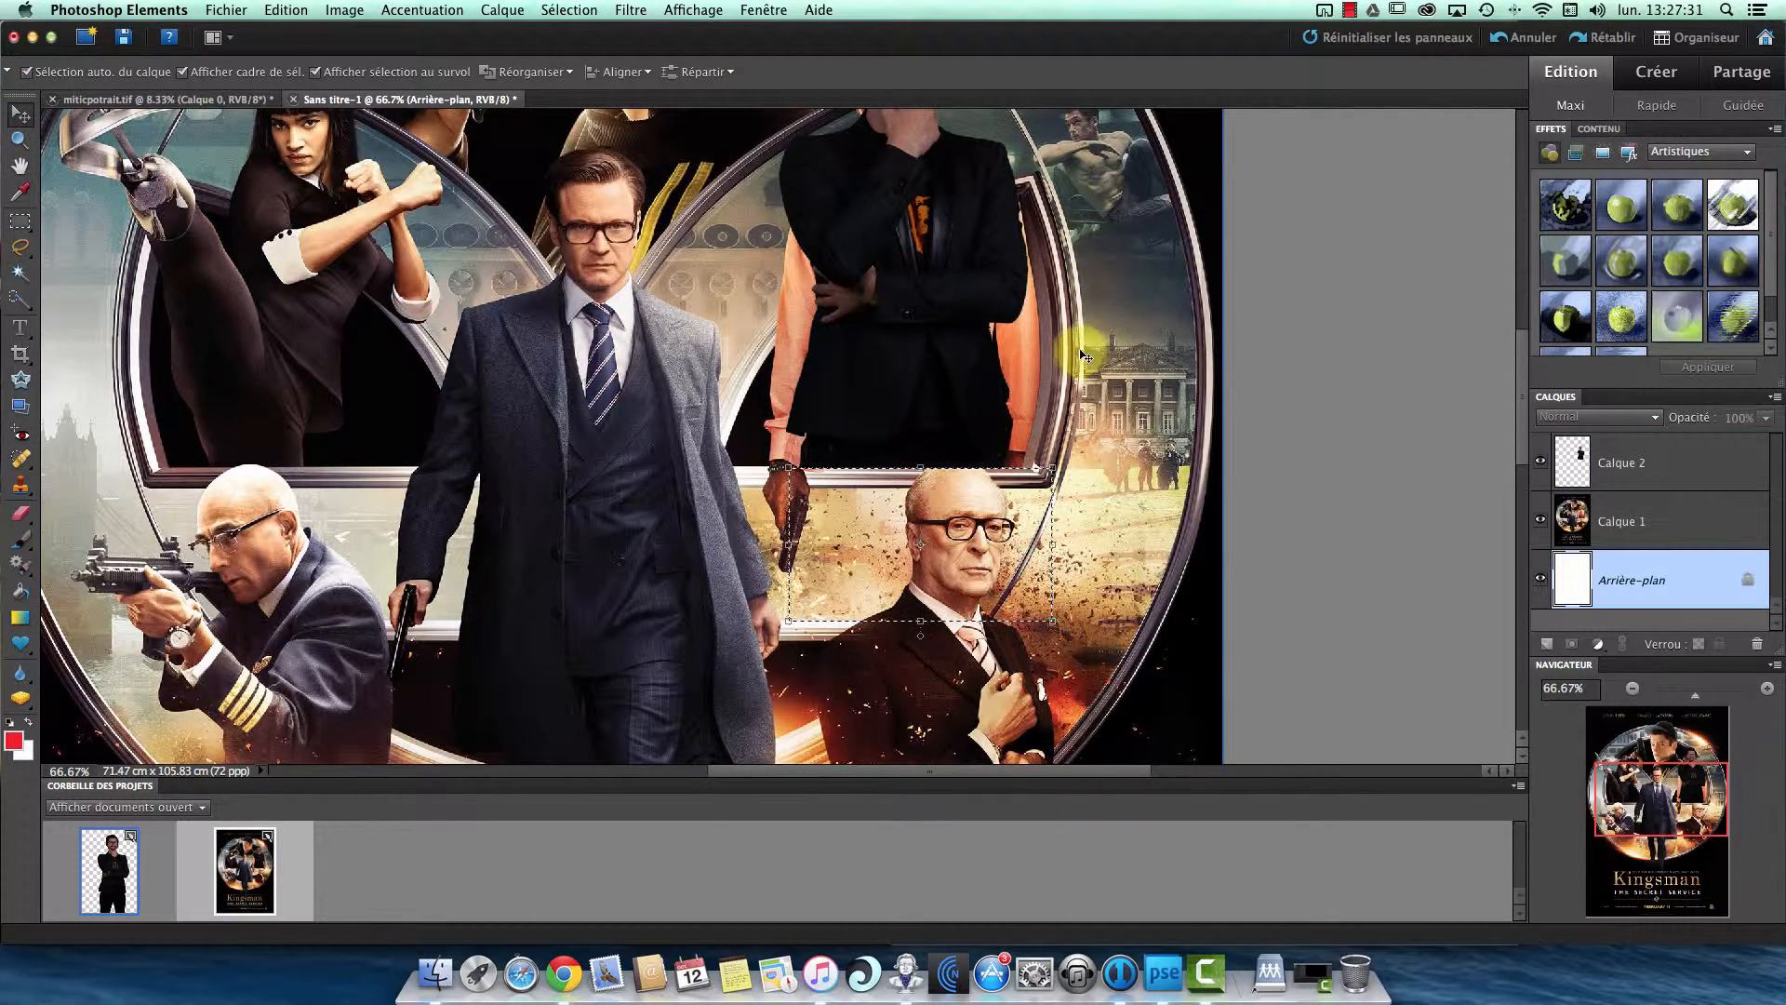
{"action": "key", "text": "super+d"}
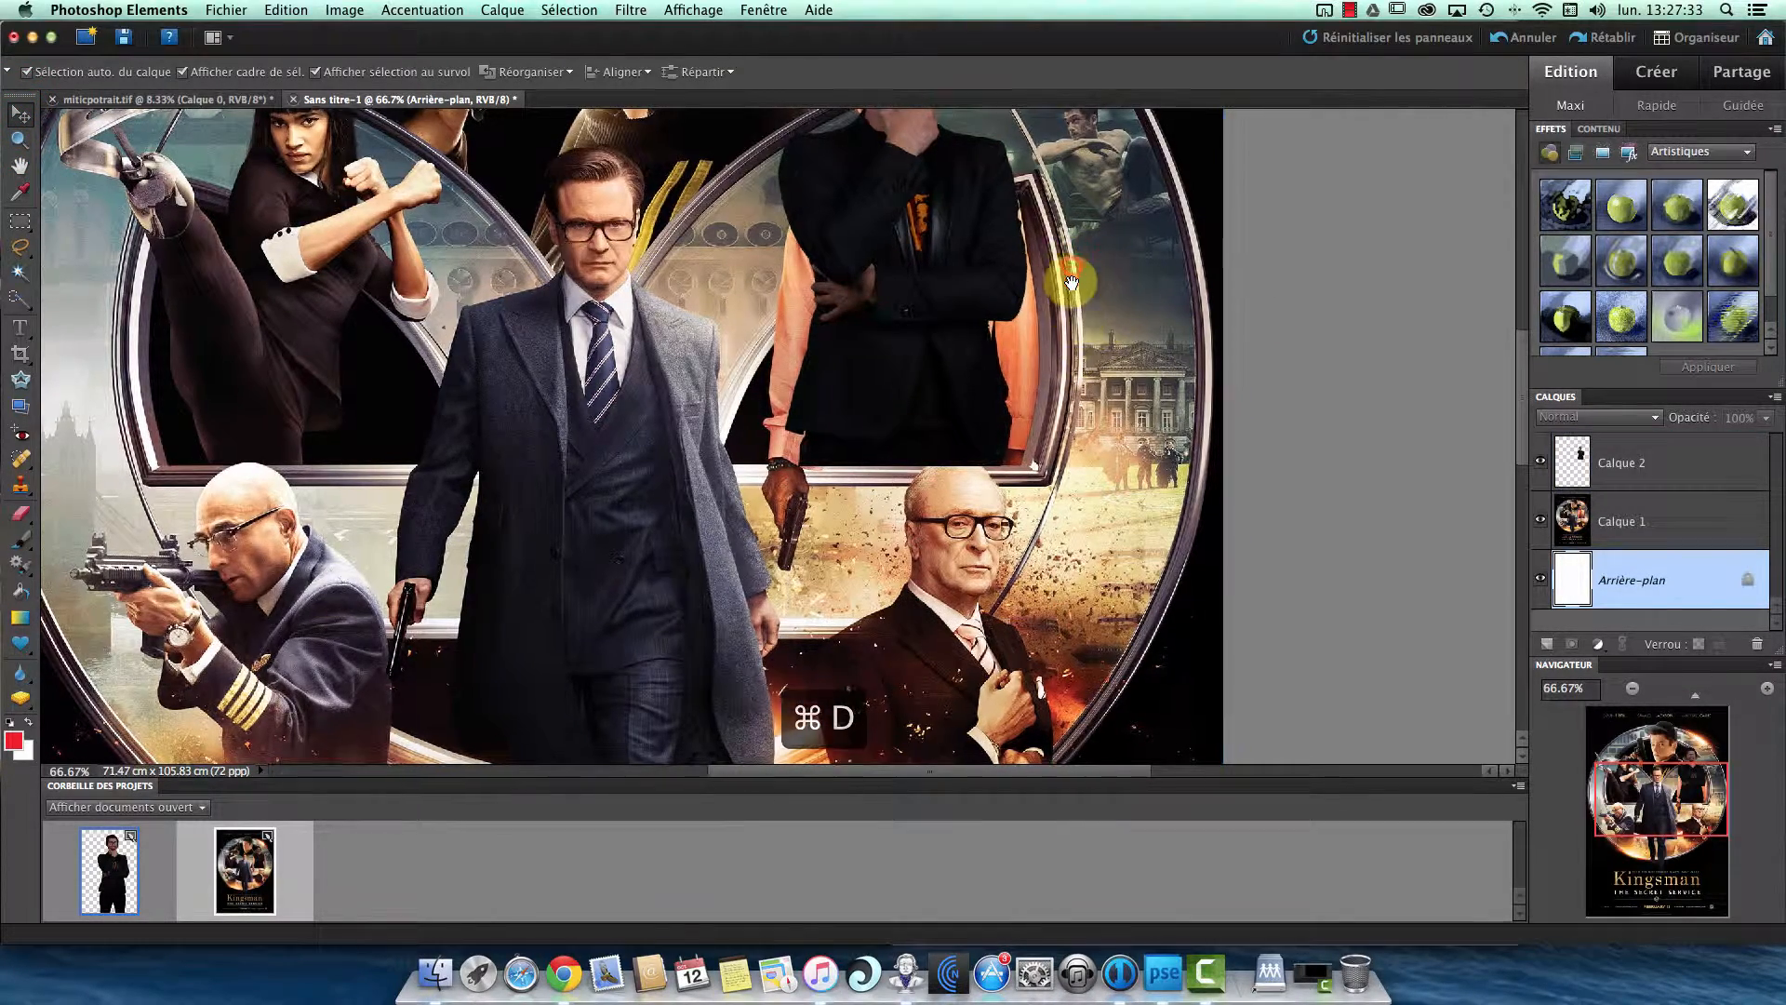
- Hide and show Calque 1 to inspect the trimmed man alone, and hide Calque 2 to reveal the original orange-jacket character
{"action": "left_click_drag", "start_coordinate": [1077, 203], "coordinate": [1097, 427]}
{"action": "mouse_move", "coordinate": [1087, 301]}
{"action": "left_mouse_down"}
{"action": "mouse_move", "coordinate": [1073, 354]}
{"action": "mouse_move", "coordinate": [1078, 263]}
{"action": "mouse_move", "coordinate": [1065, 277]}
{"action": "left_mouse_up"}
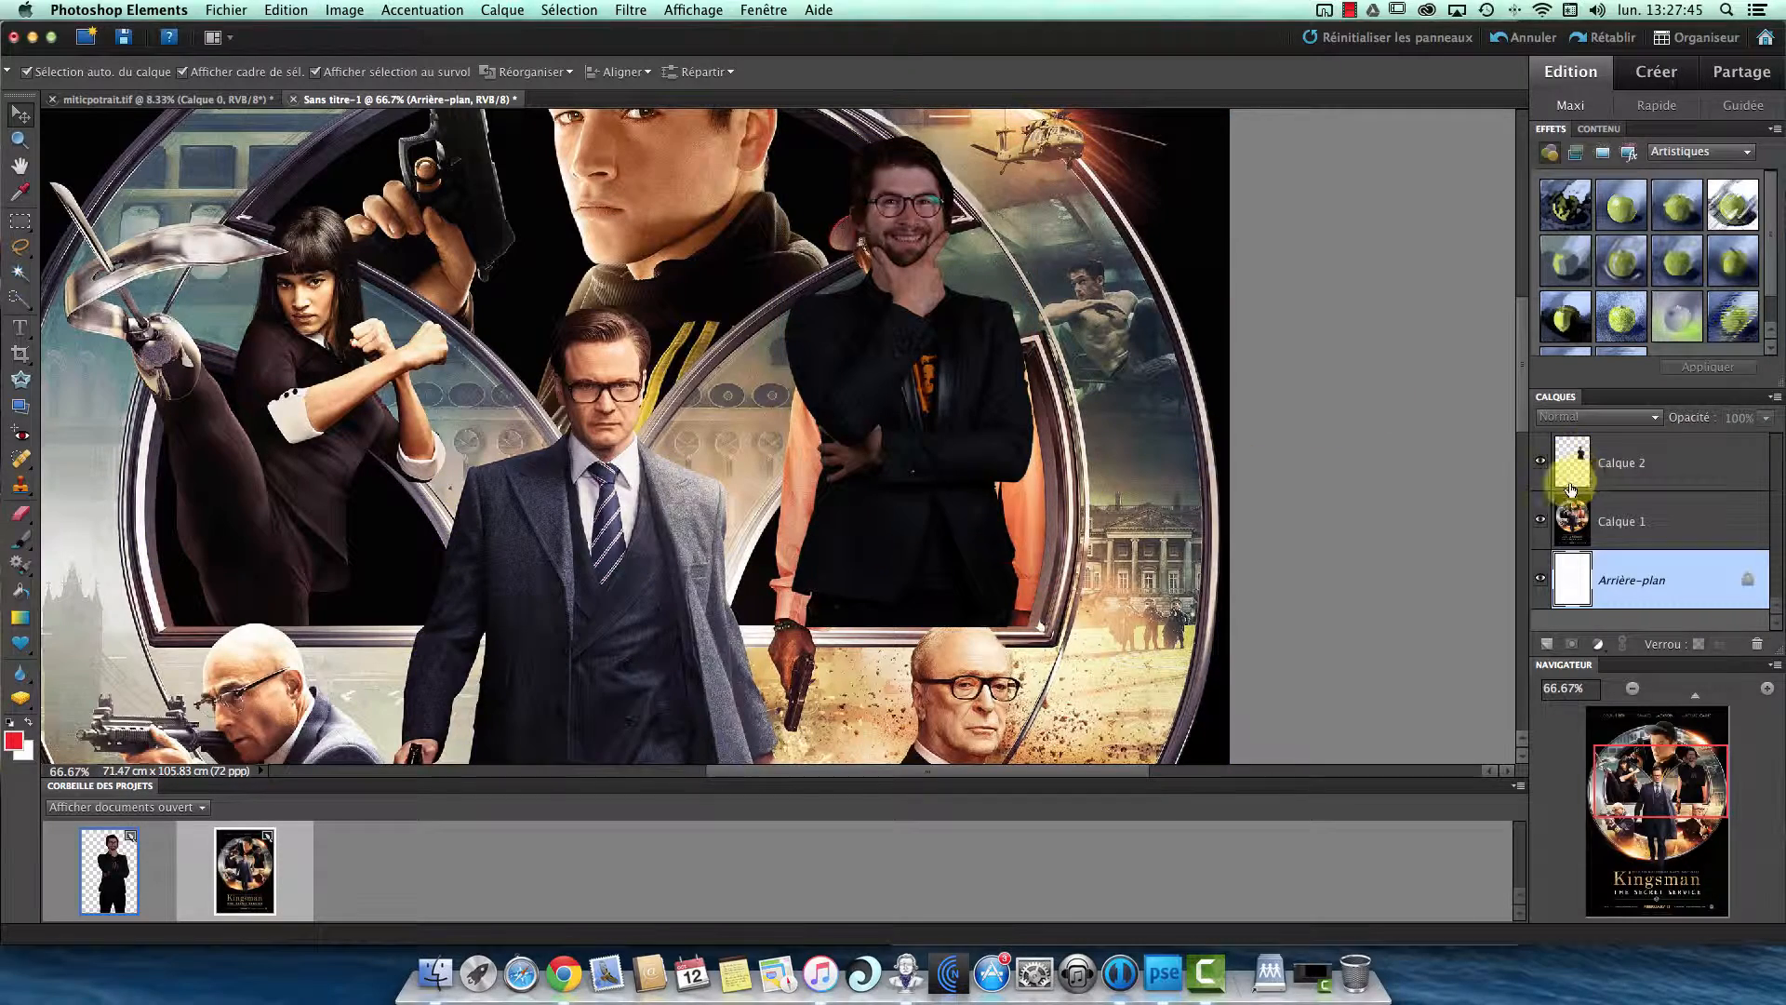
{"action": "left_click", "coordinate": [1536, 521]}
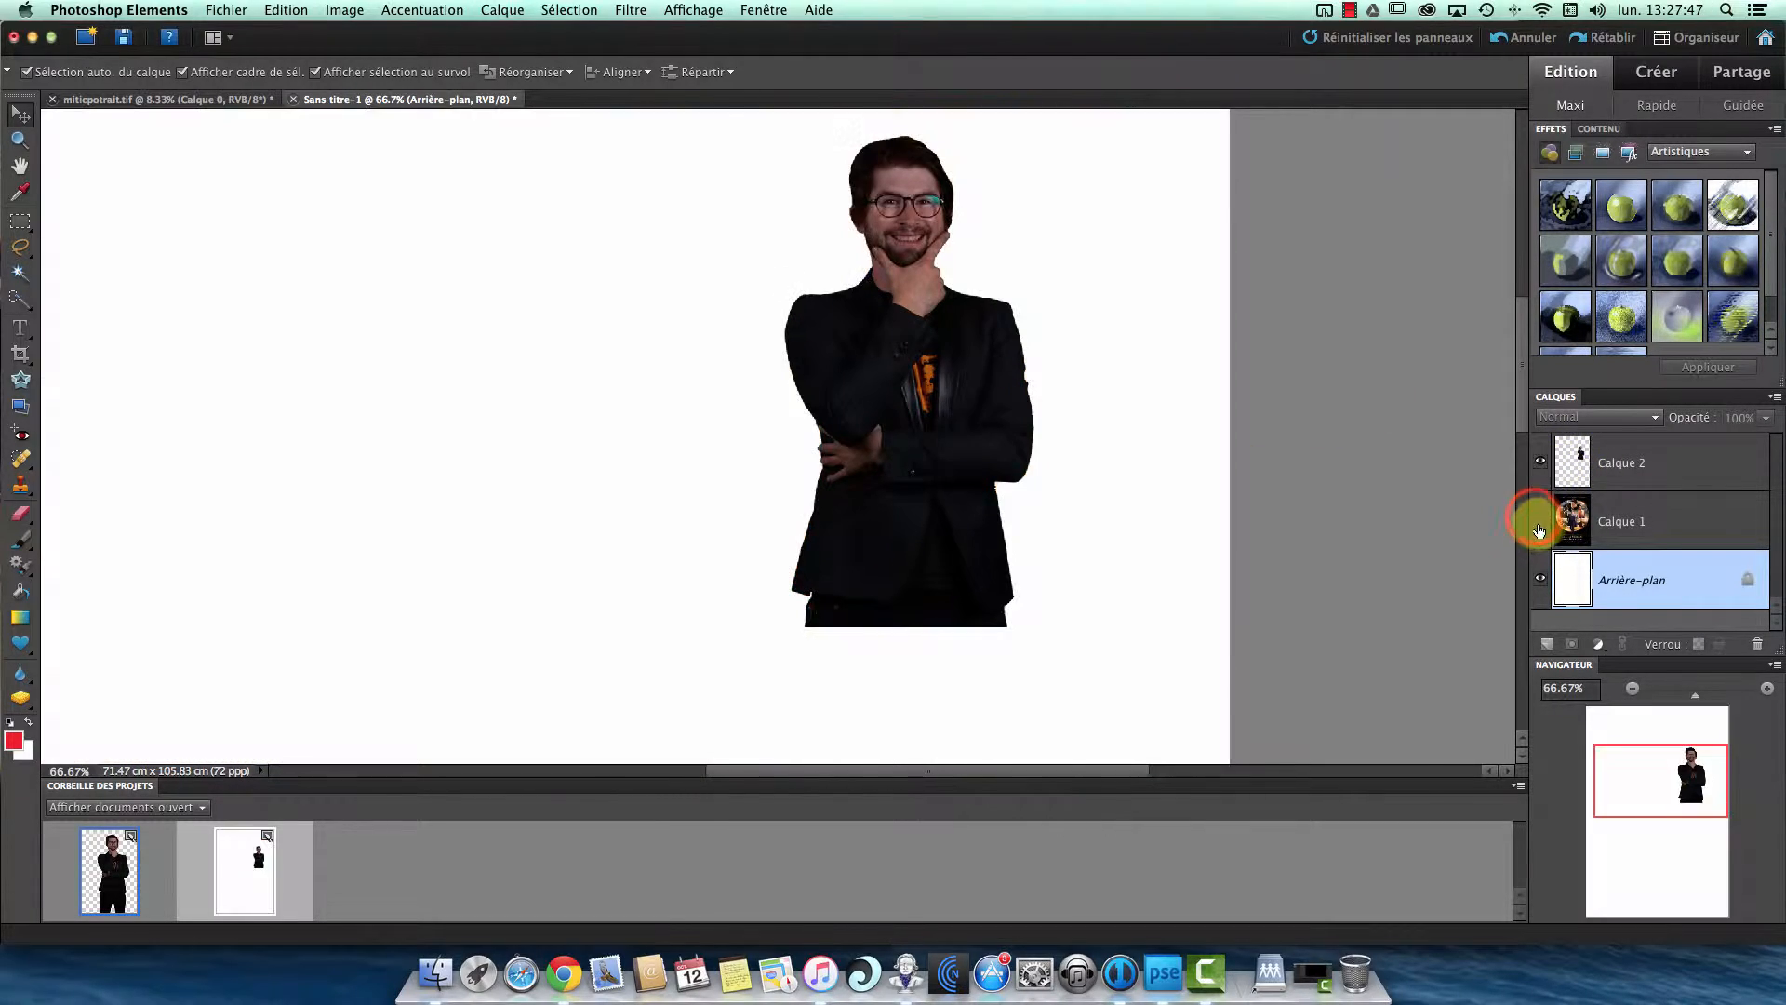
{"action": "left_click", "coordinate": [1537, 521]}
{"action": "left_click", "coordinate": [1539, 463]}
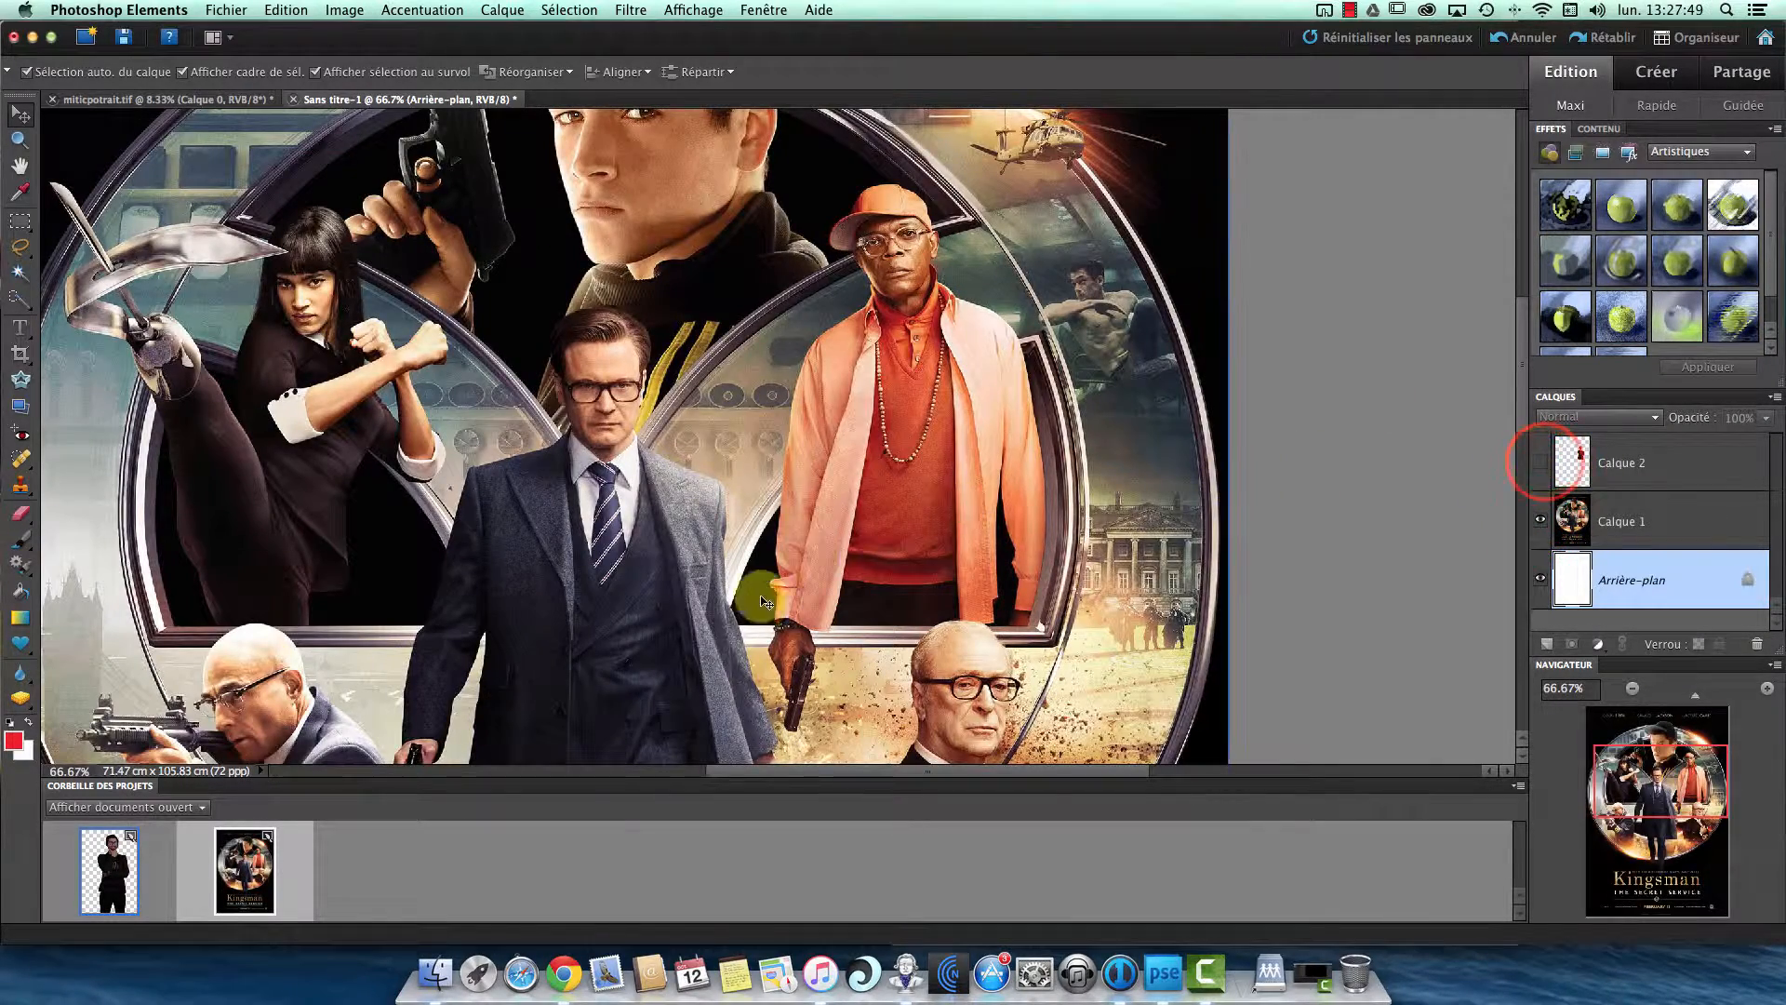